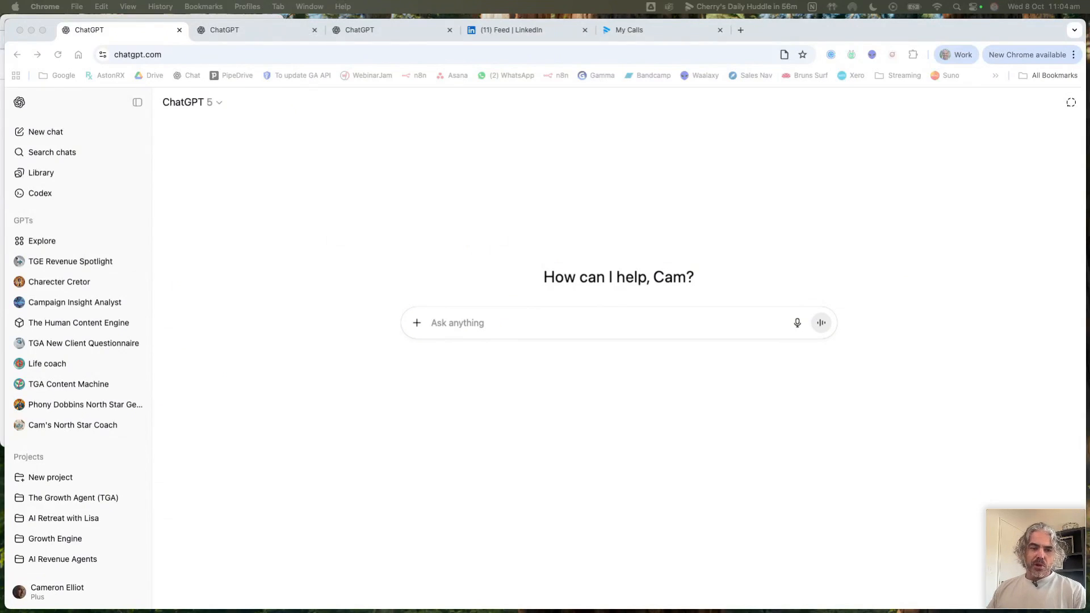
Step: Open the Personalization settings and review the custom instructions, highlighting the part about telling it like it is without sugar-coating
click(45, 589)
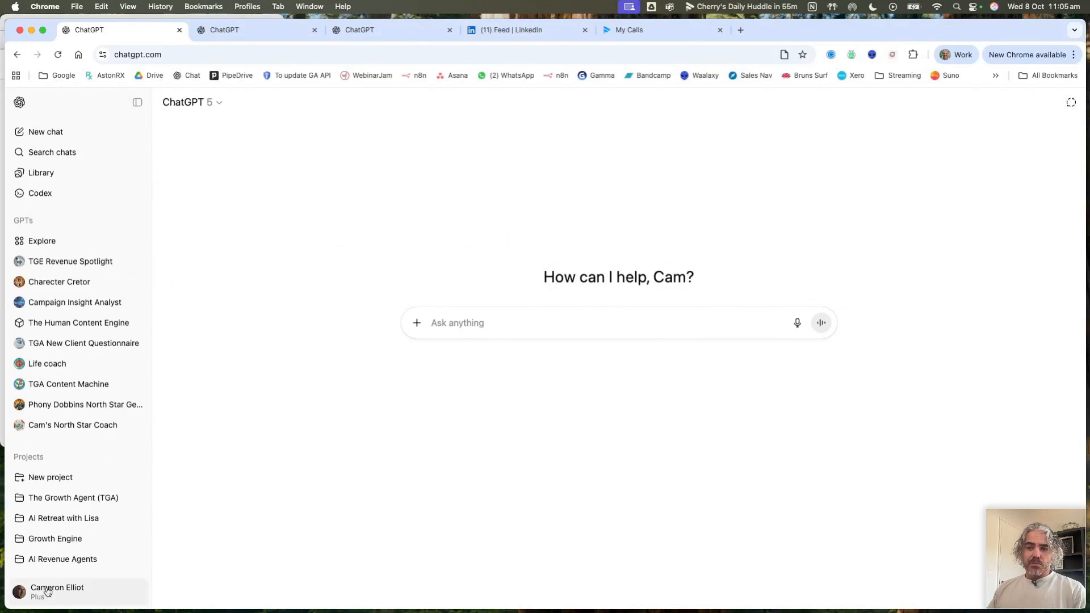
click(48, 592)
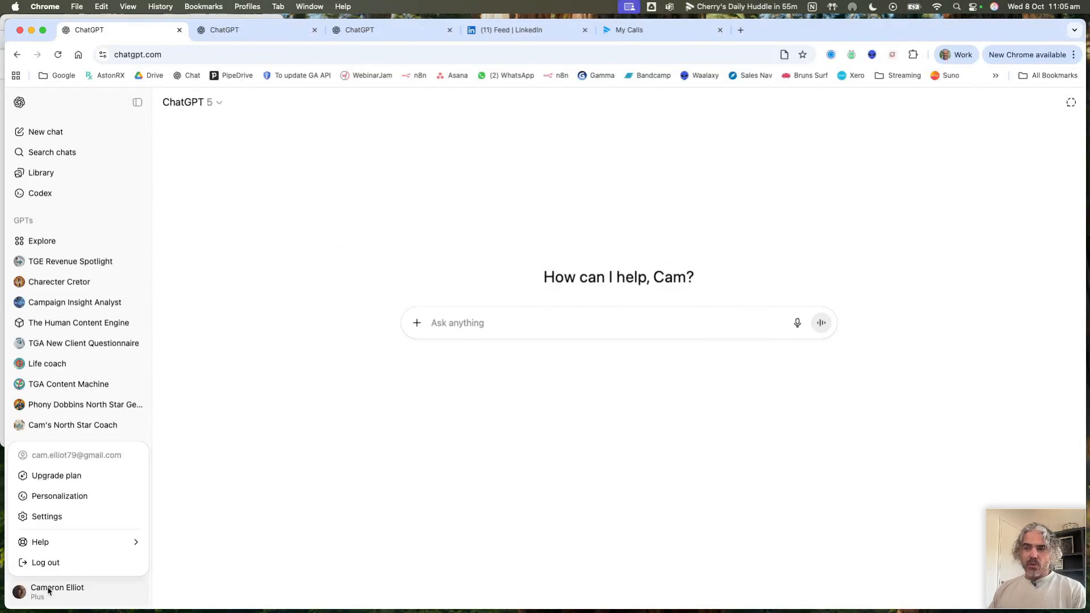
click(66, 500)
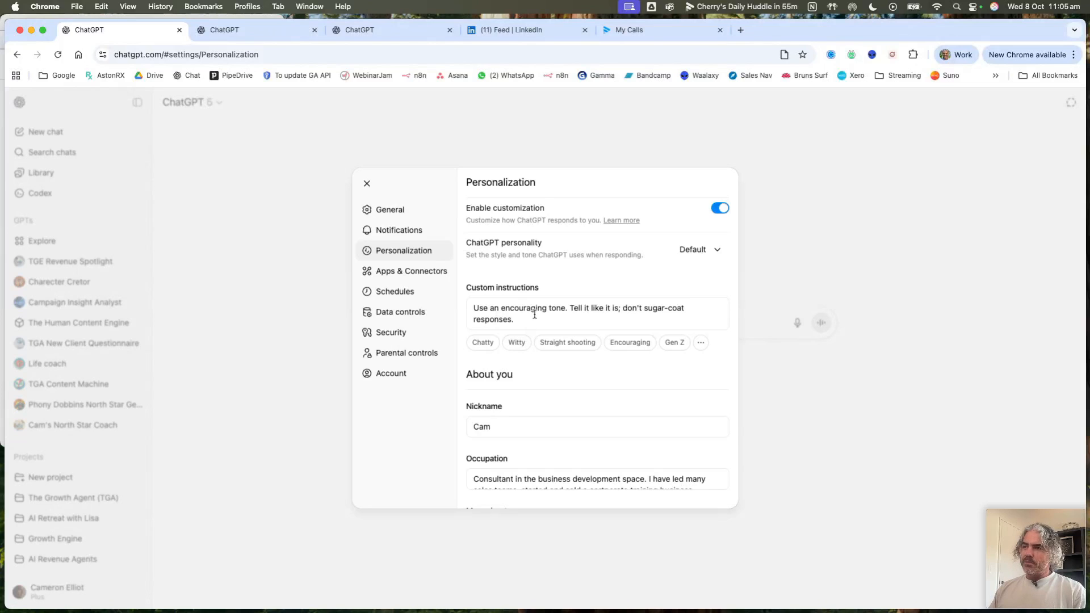
scroll(537, 266, down, 5)
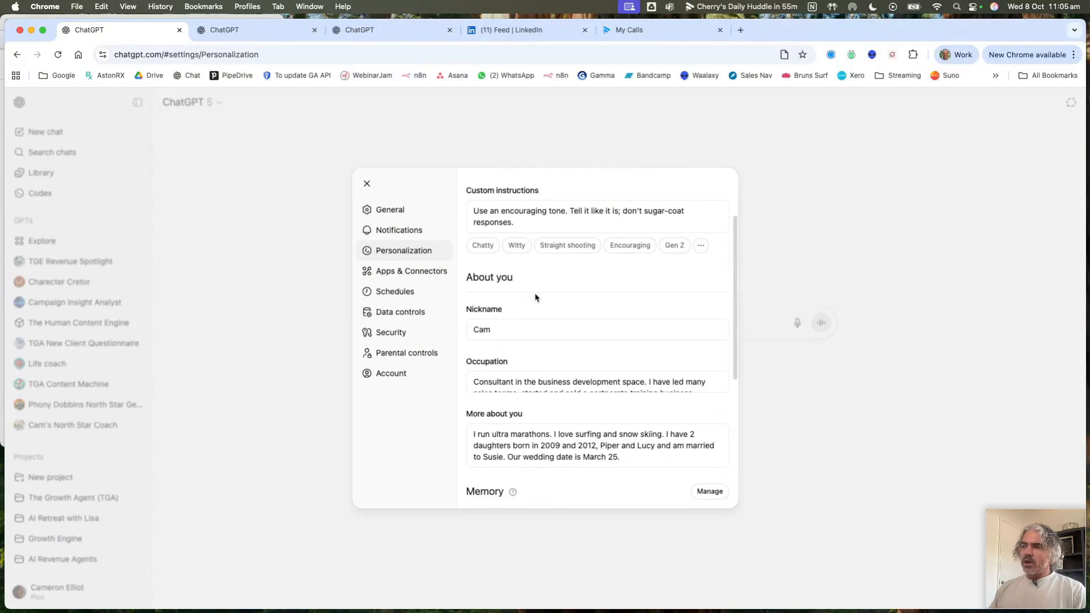
scroll(535, 295, up, 5)
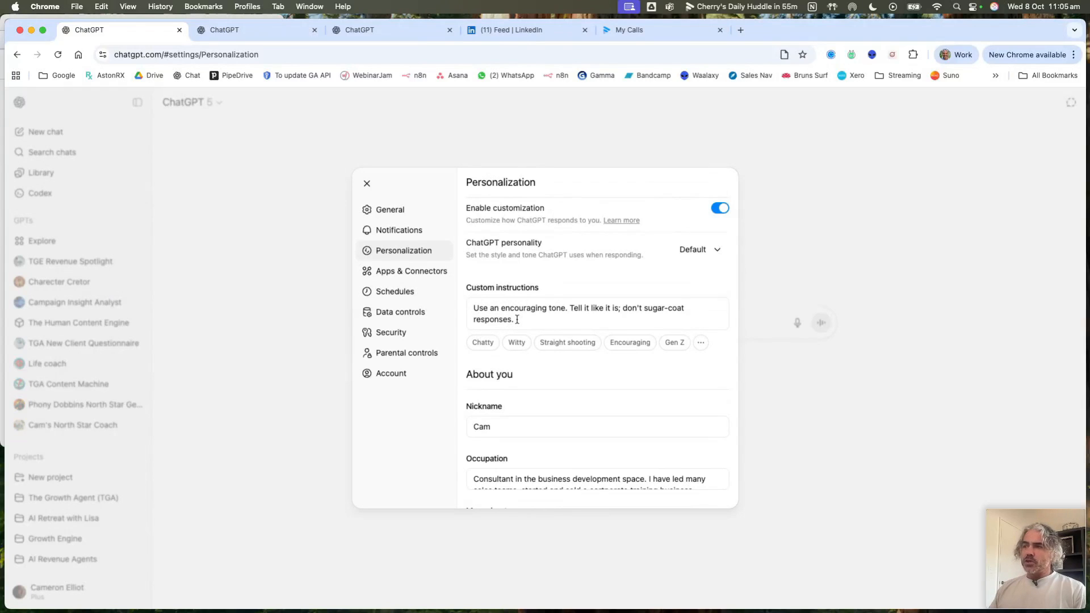
scroll(517, 319, down, 1)
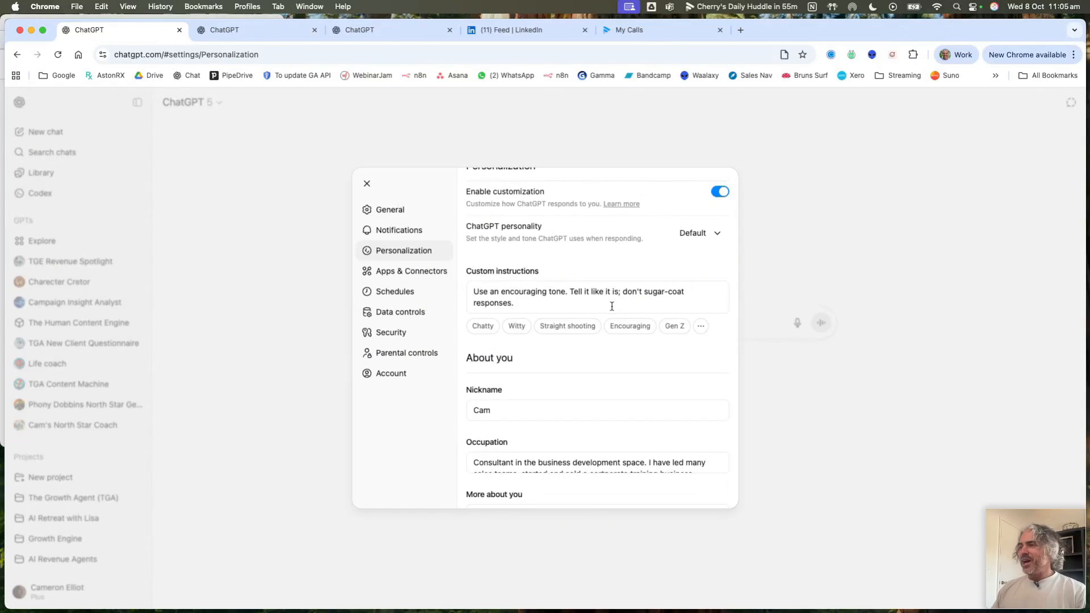
drag(612, 305, 565, 290)
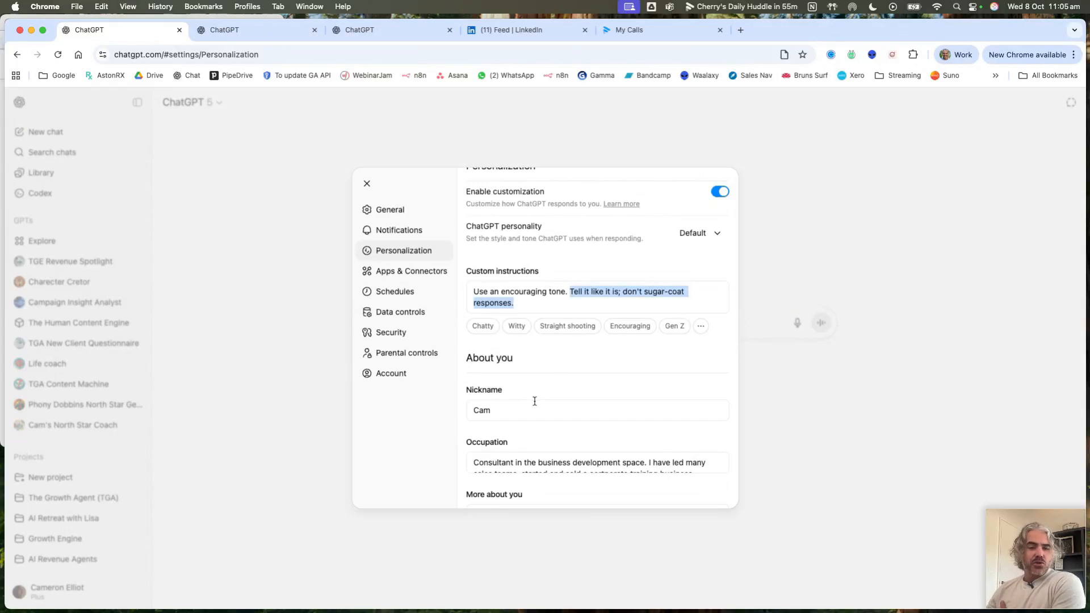
Step: Review the About you section, reading the nickname, the full occupation description and the personal details
scroll(541, 375, down, 3)
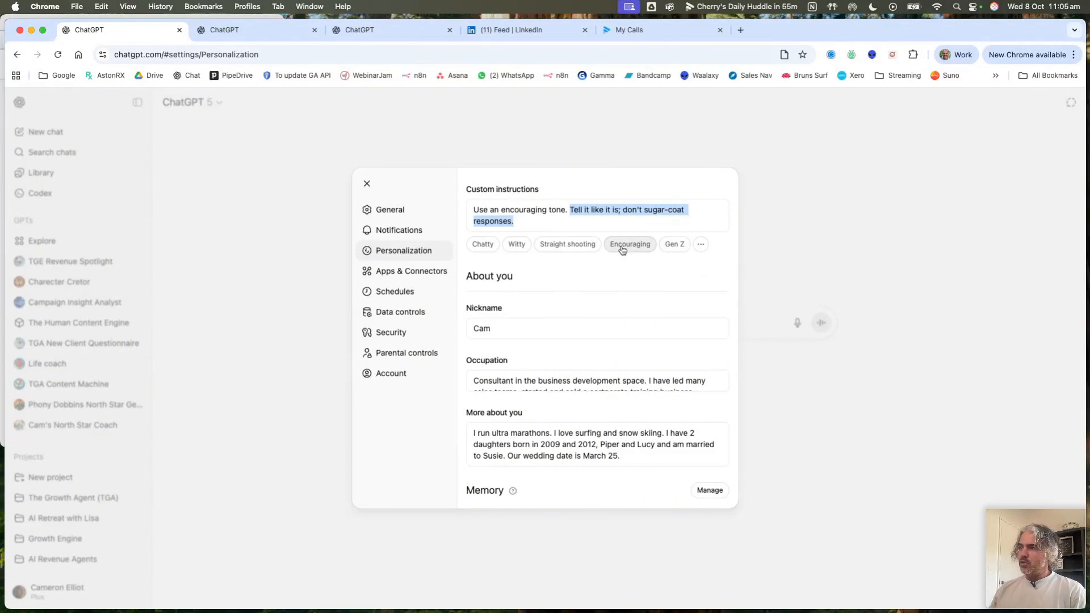
scroll(509, 323, down, 1)
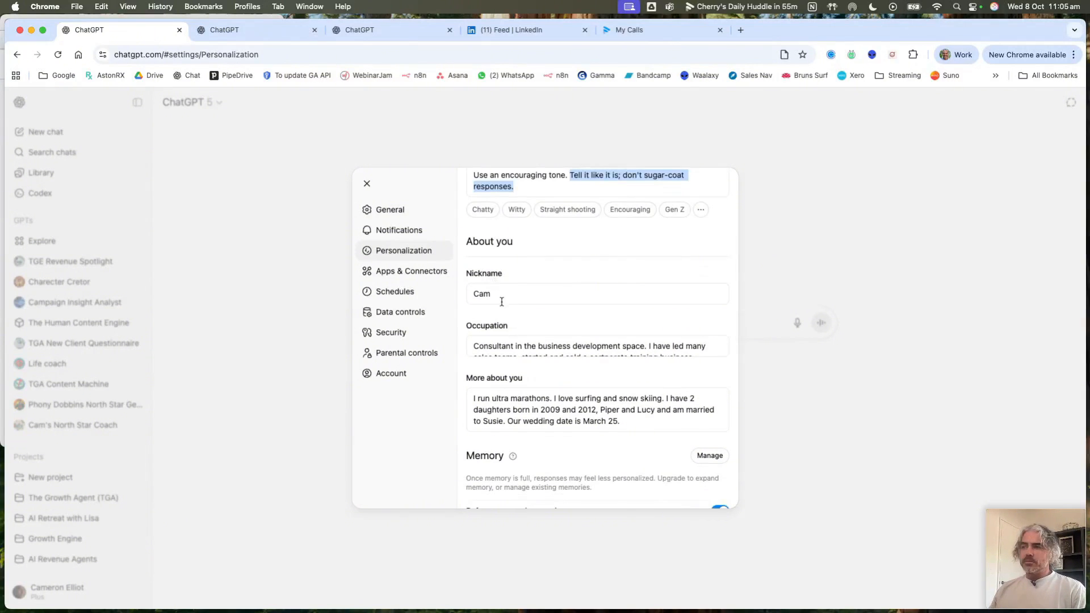
click(501, 299)
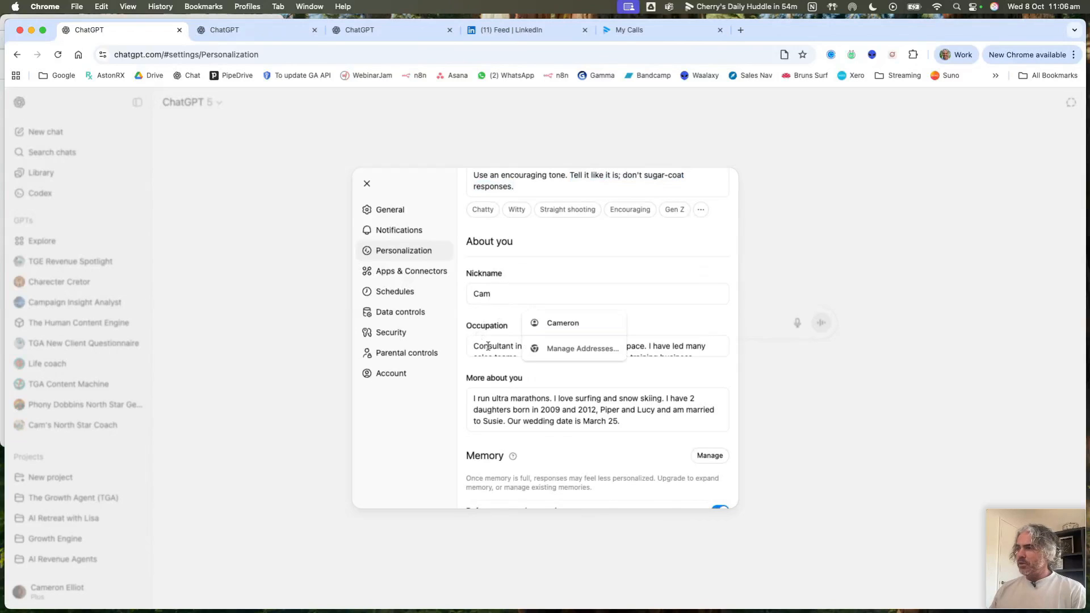
scroll(490, 343, down, 1)
scroll(490, 342, up, 1)
scroll(458, 335, down, 2)
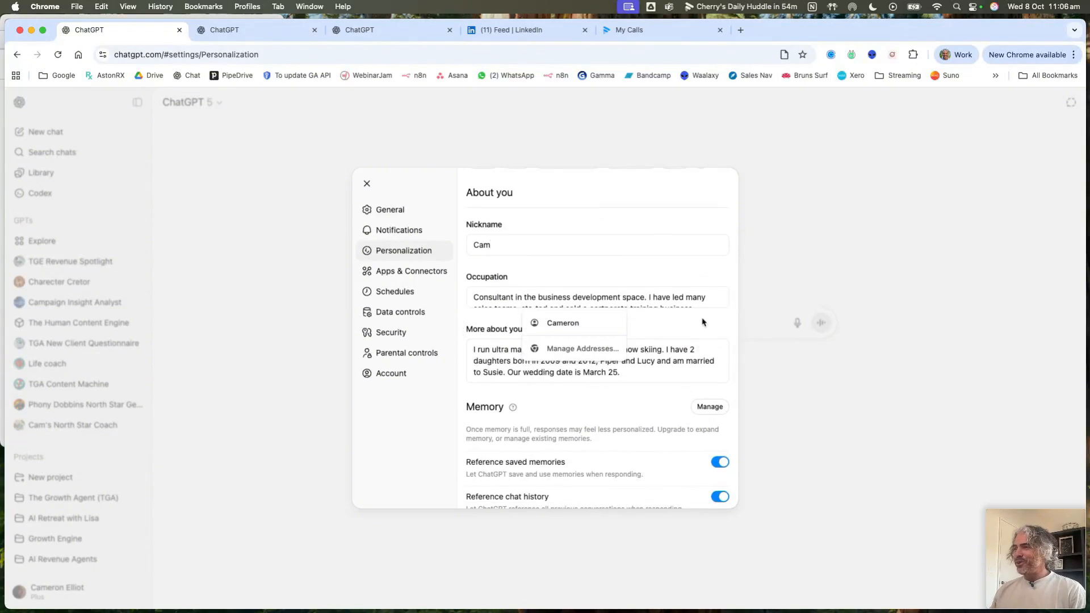
scroll(687, 296, down, 1)
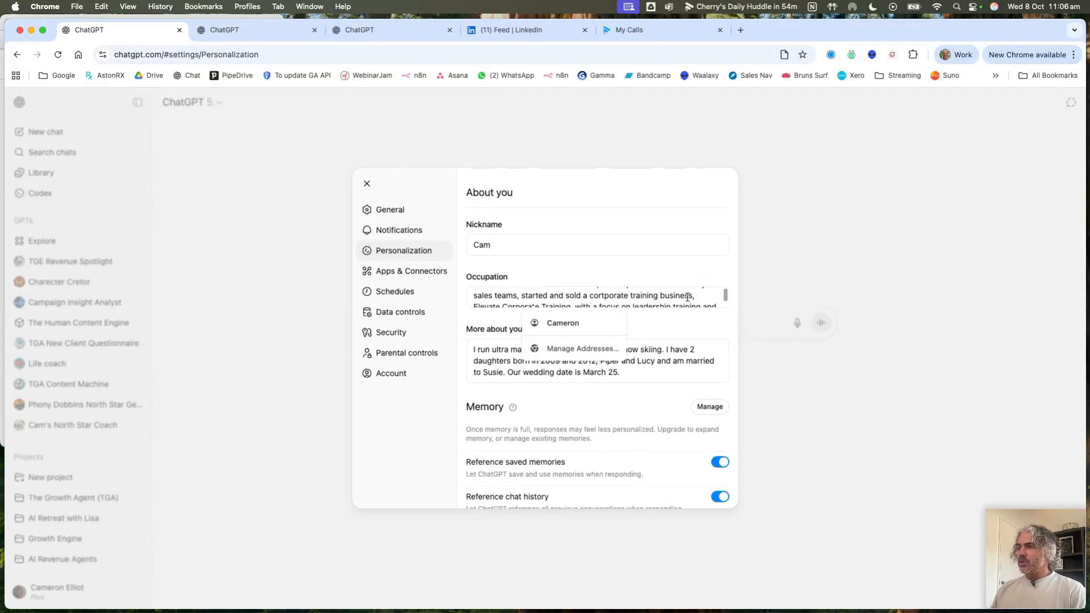
scroll(687, 297, up, 1)
scroll(687, 297, down, 4)
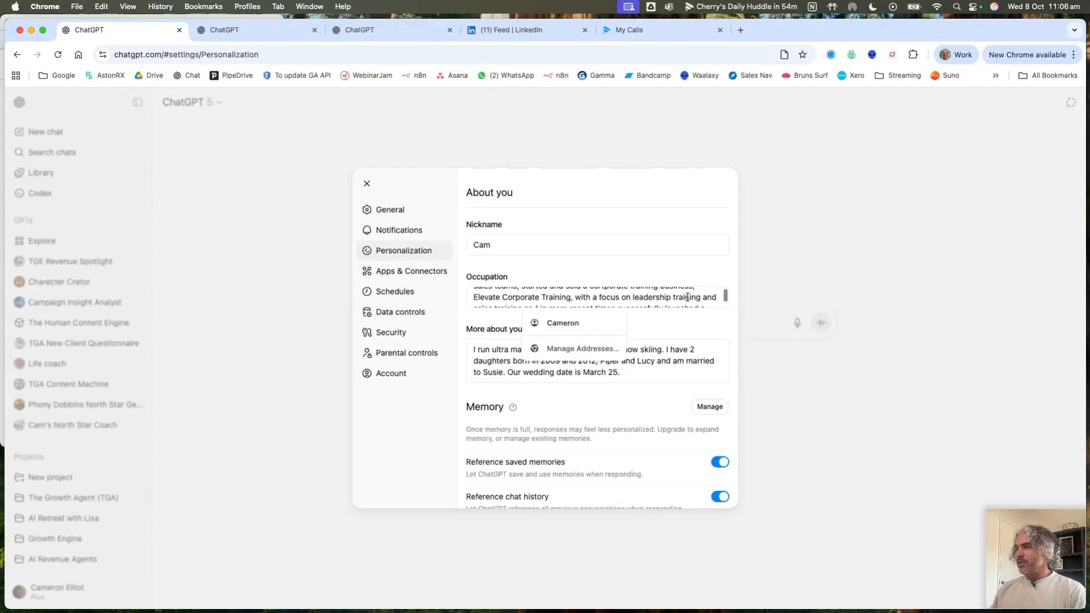
scroll(687, 296, down, 3)
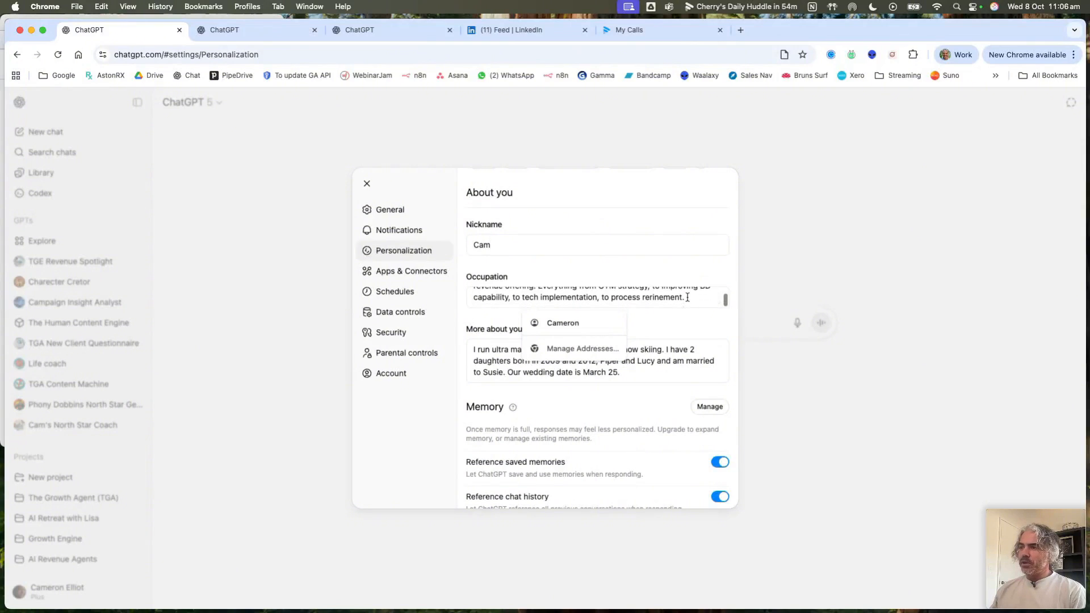
click(671, 330)
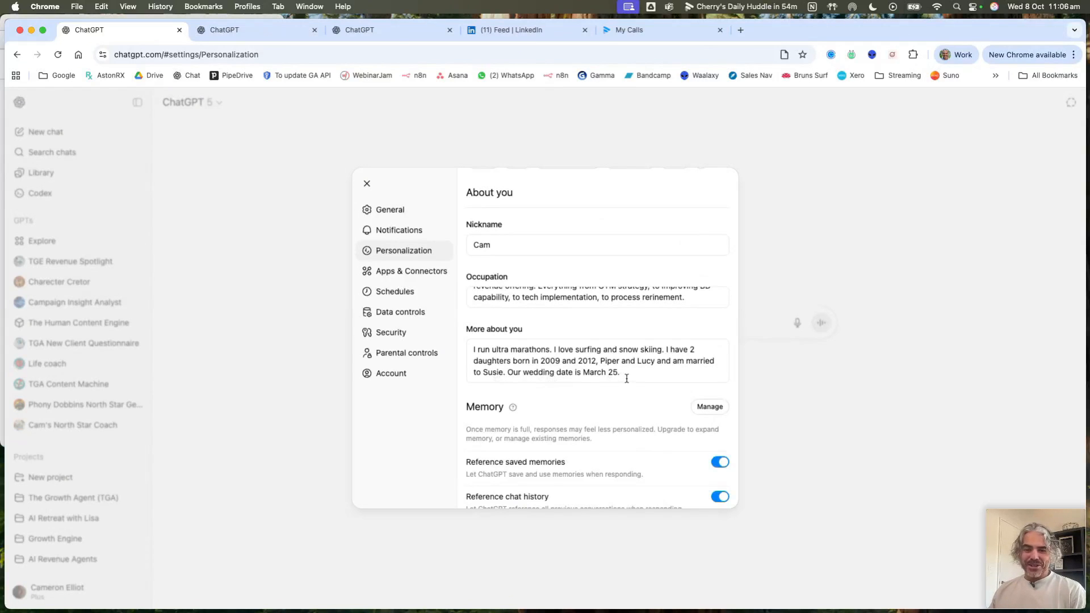
Step: Review the Memory and Record mode options down to the Advanced section, and close the settings
scroll(626, 378, down, 4)
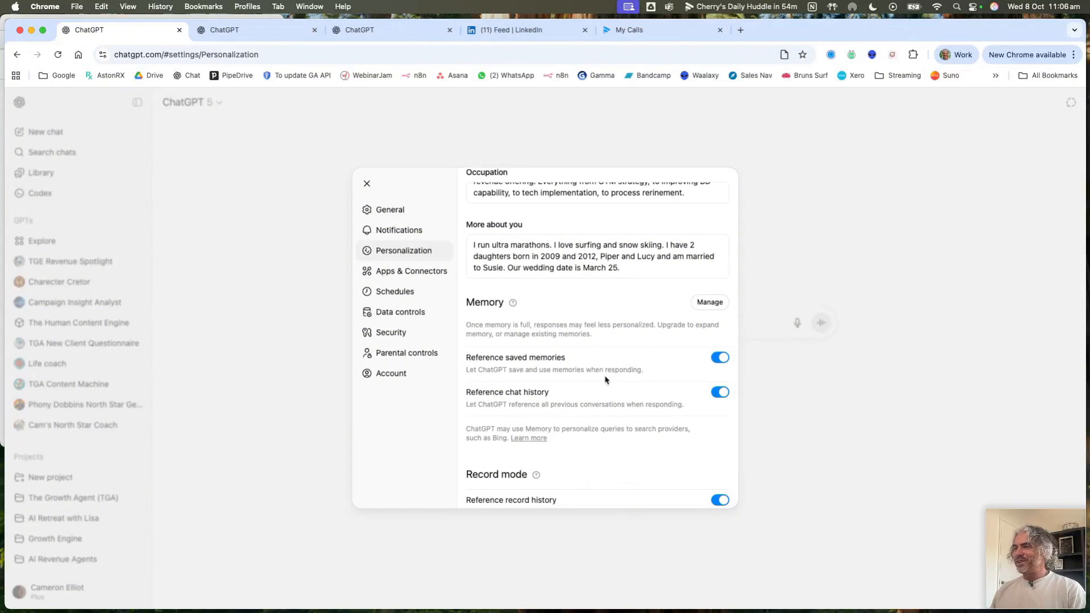
scroll(570, 355, down, 1)
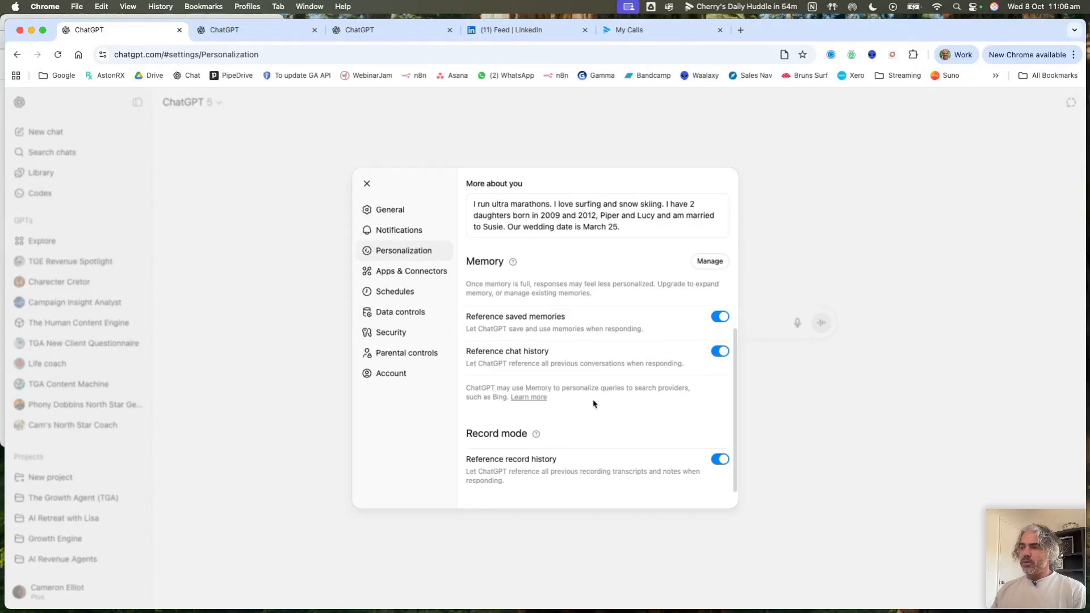
scroll(593, 404, down, 1)
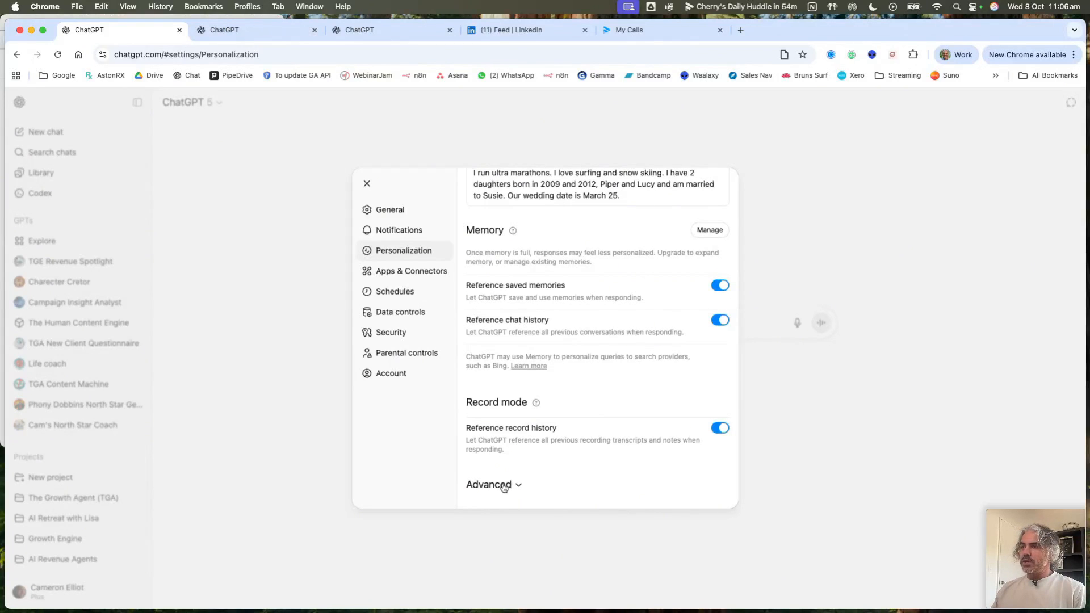
click(367, 183)
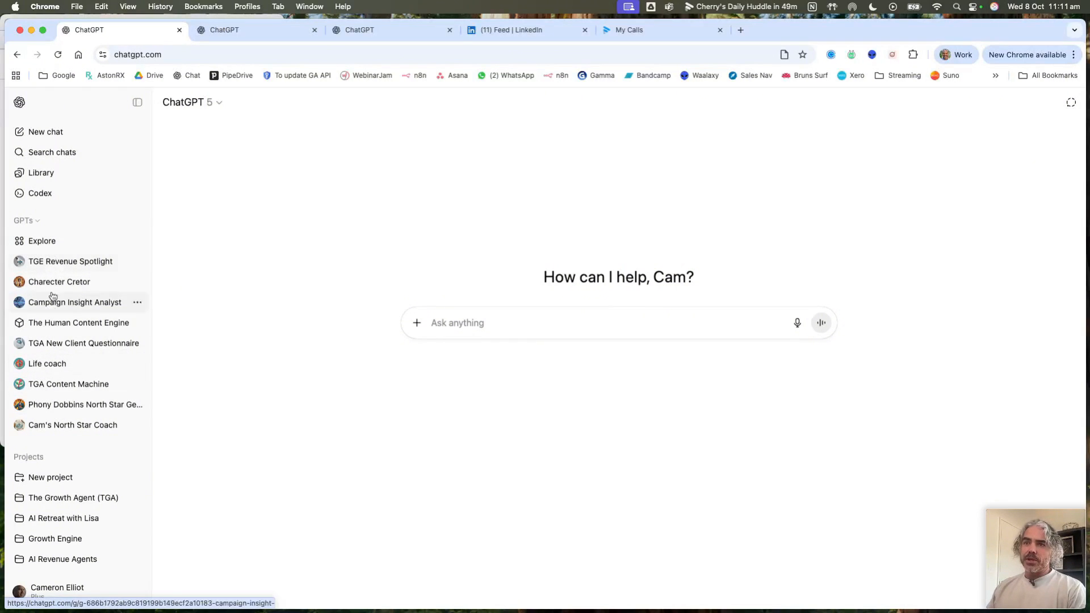
Step: Open the Explore GPTs page and look over its search suggestions and the Featured and Trending GPTs
click(39, 242)
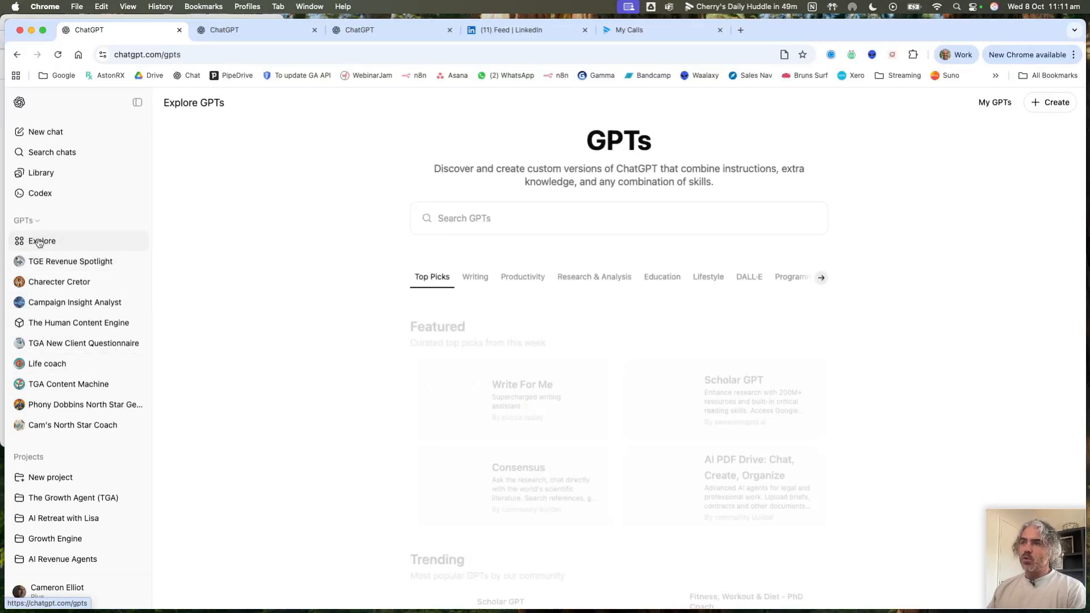
click(528, 214)
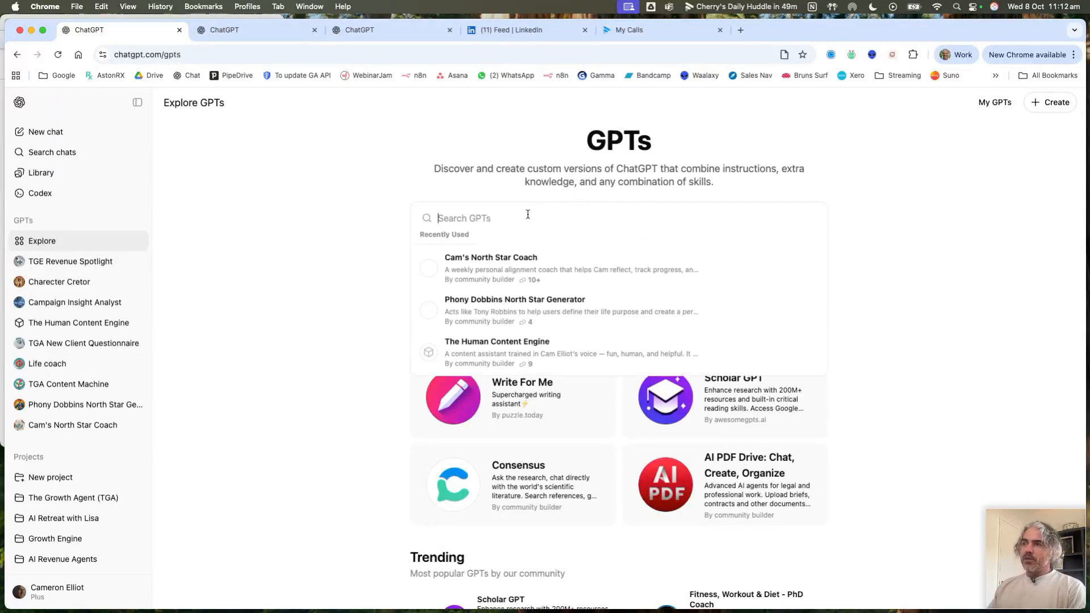
click(366, 222)
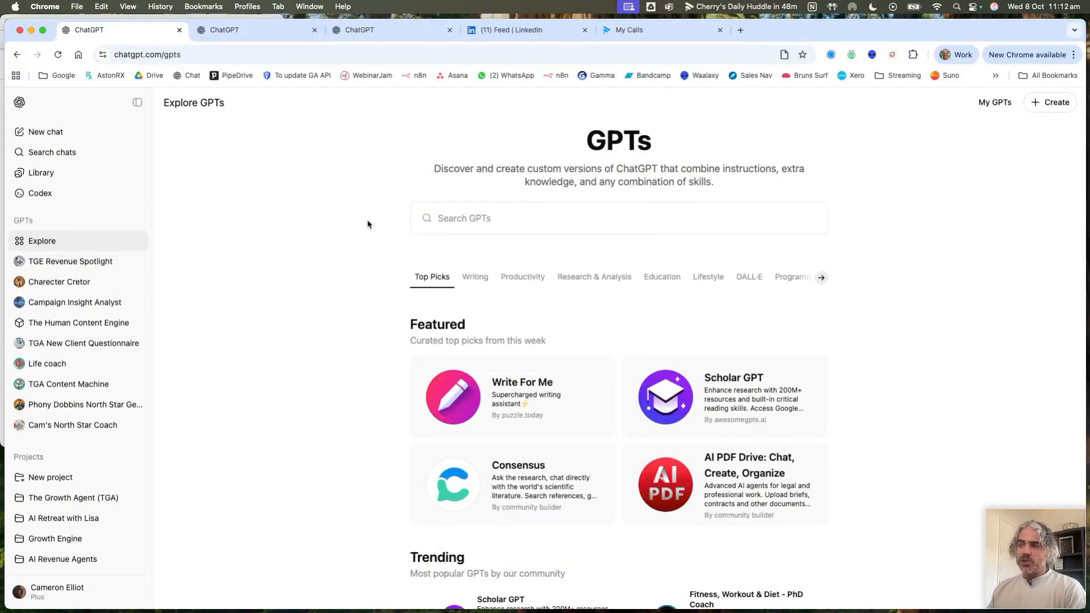
scroll(530, 423, down, 3)
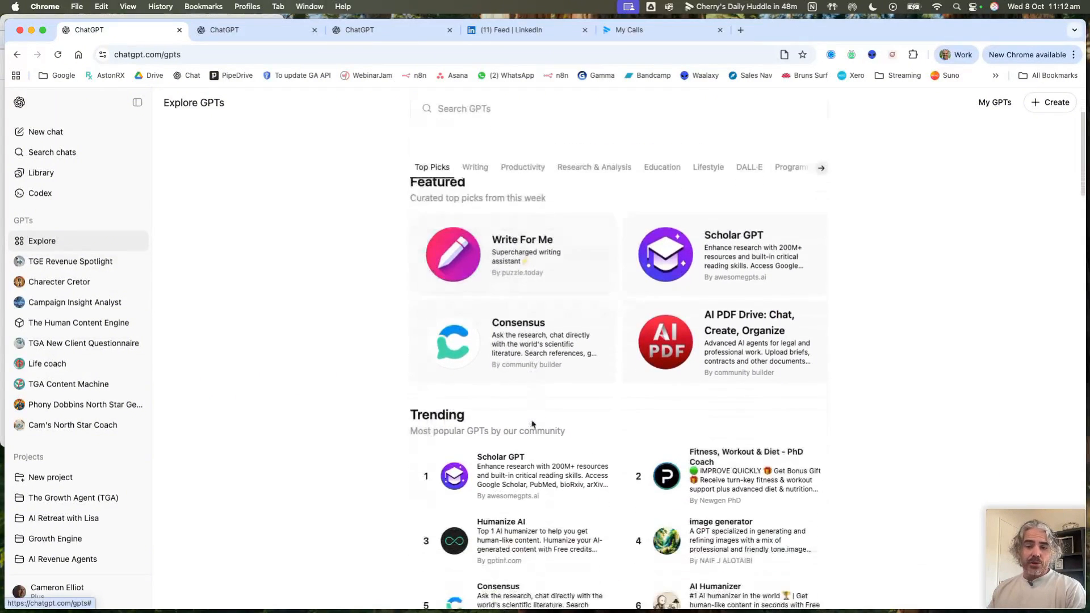
scroll(532, 425, up, 3)
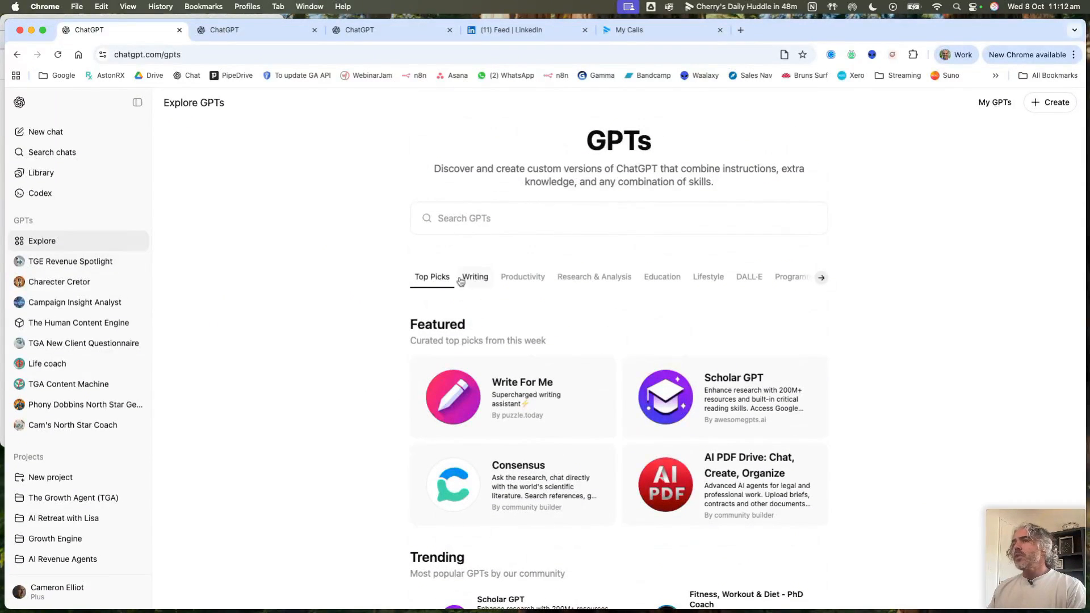
Step: Browse the public GPTs in the Writing, Productivity, Research & Analysis and Education categories
scroll(472, 279, down, 10)
scroll(475, 282, down, 7)
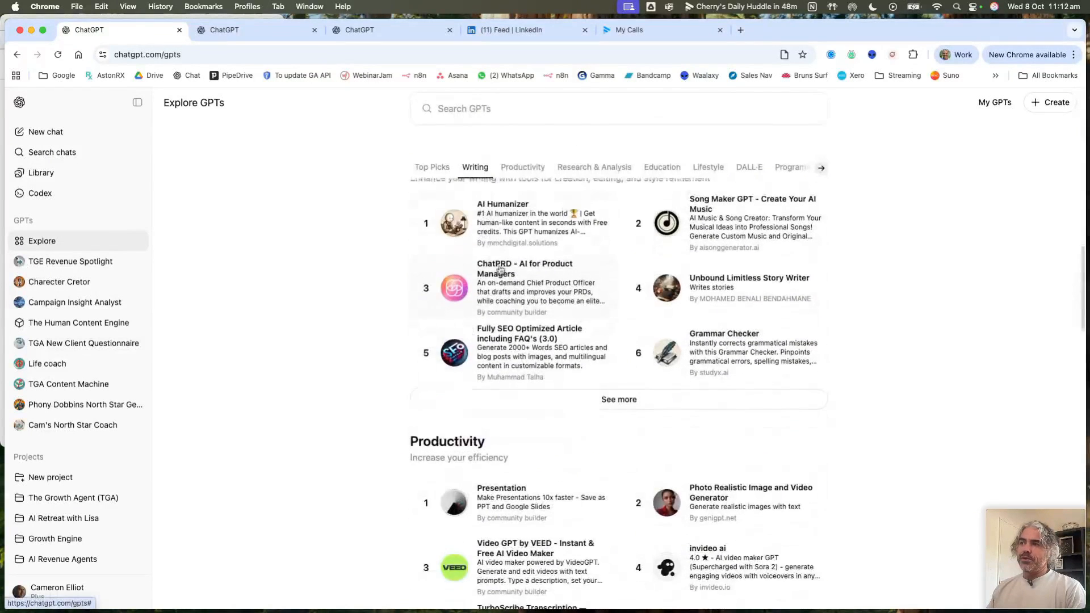
click(534, 170)
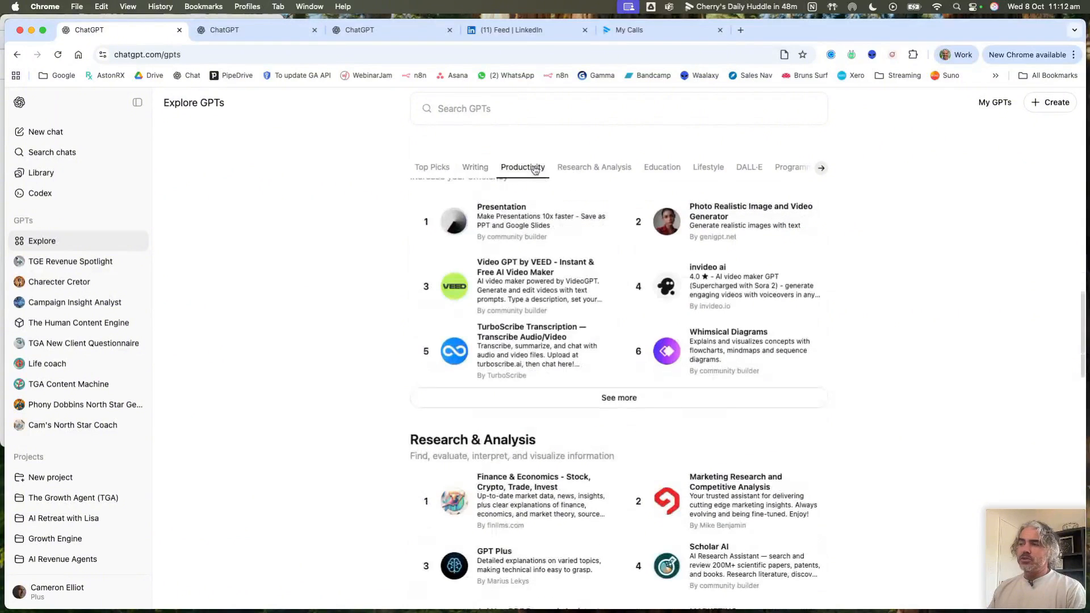
click(474, 168)
click(526, 166)
click(592, 168)
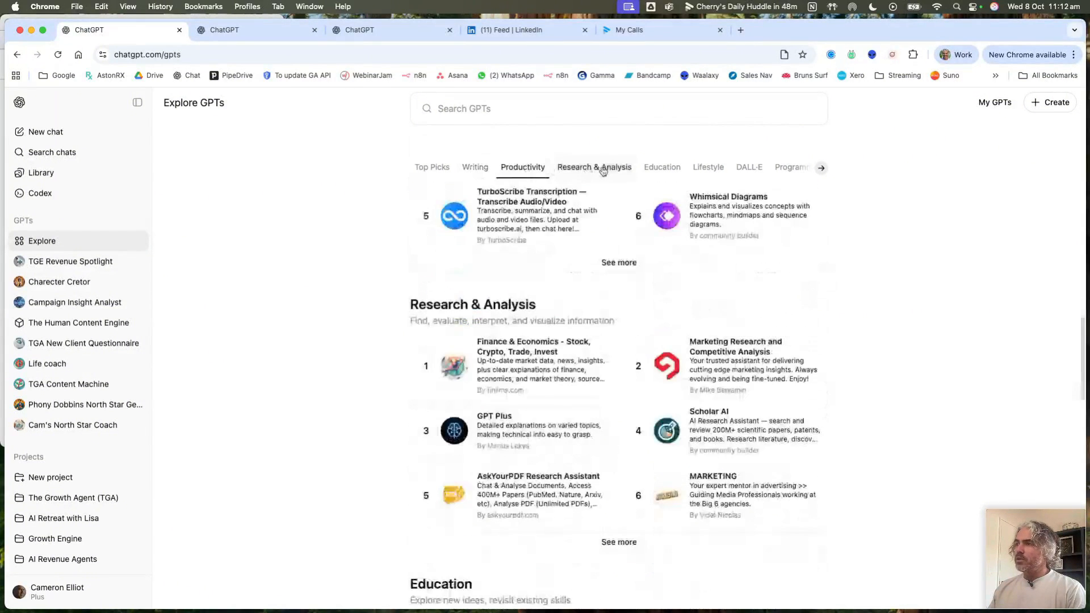
click(661, 170)
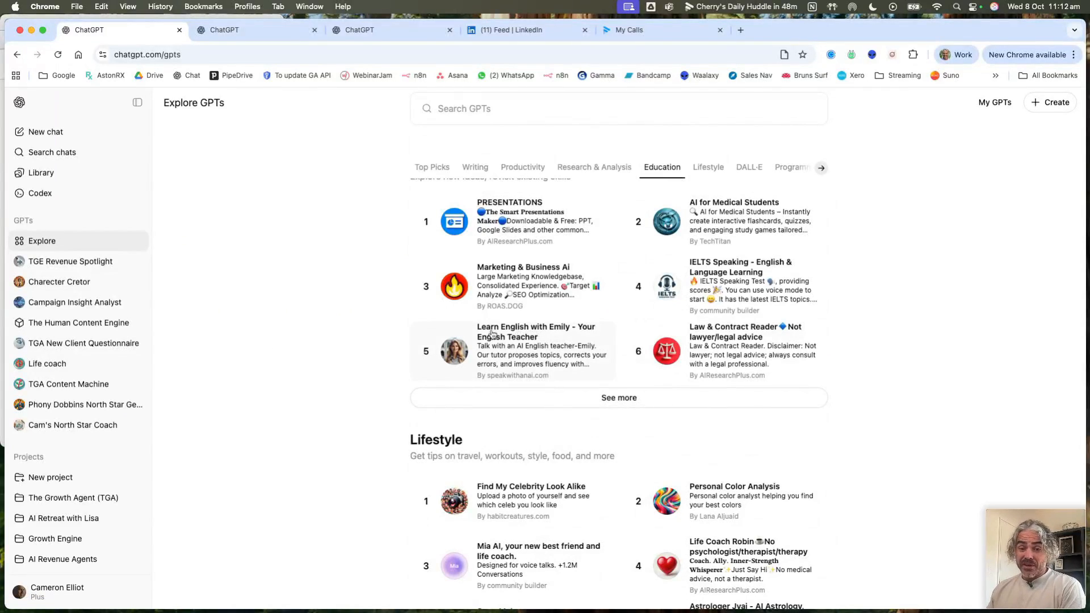
Step: Return to the GPT search and check the recently used GPTs it suggests, then dismiss the suggestions
scroll(635, 336, up, 15)
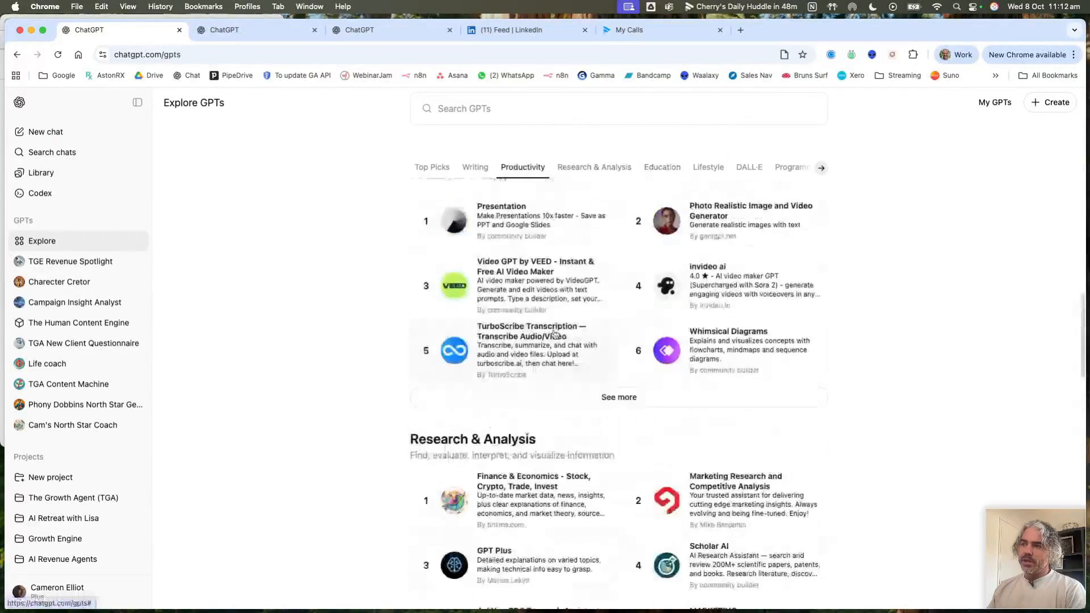
scroll(541, 335, up, 5)
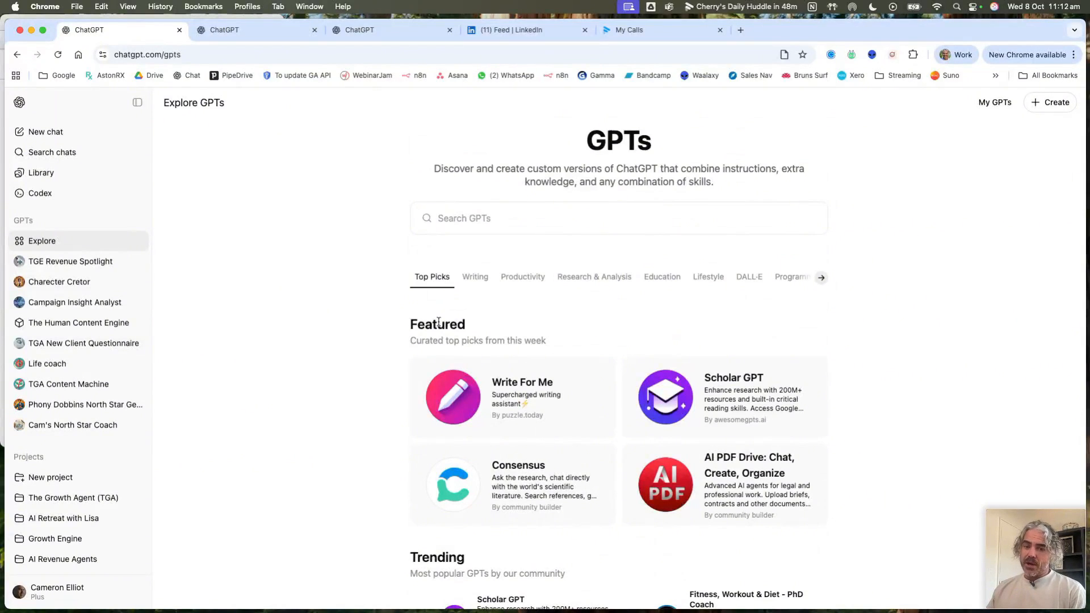
click(477, 219)
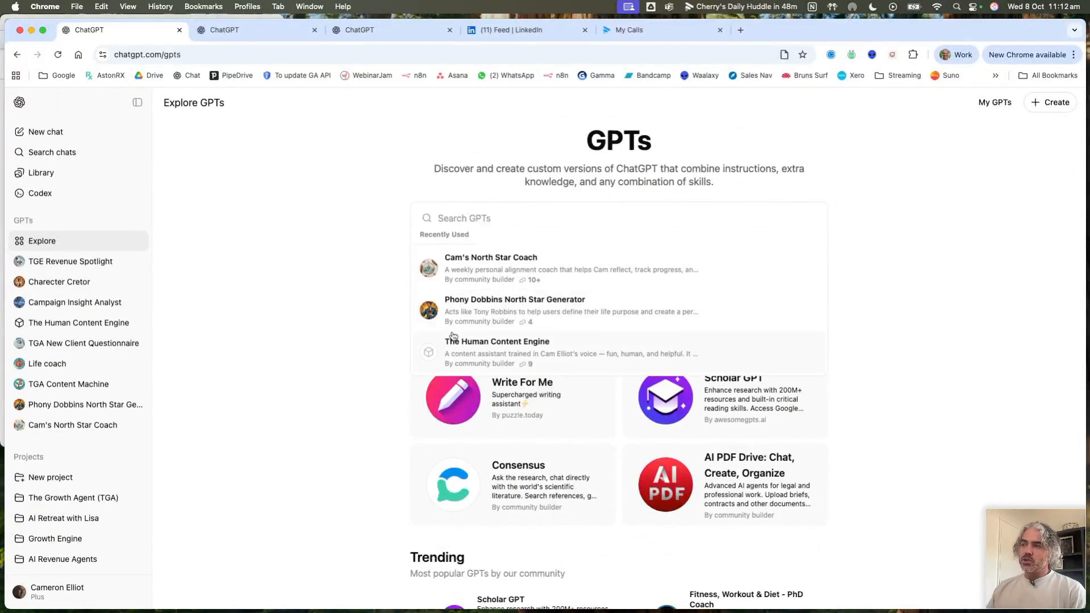
click(375, 280)
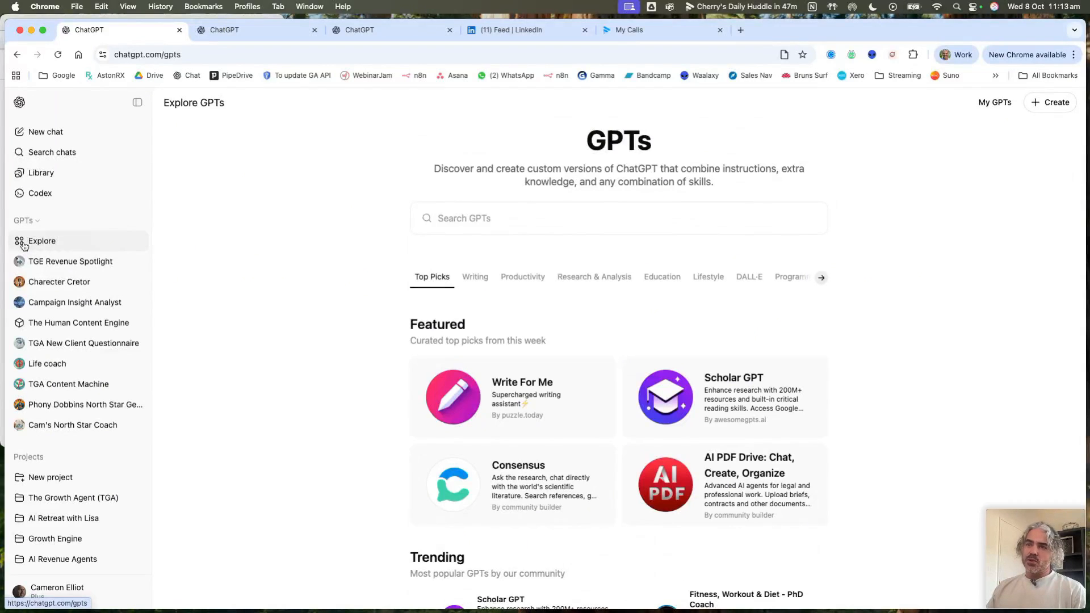
Step: Open the My GPTs list and look through the custom GPTs created in this account
click(995, 103)
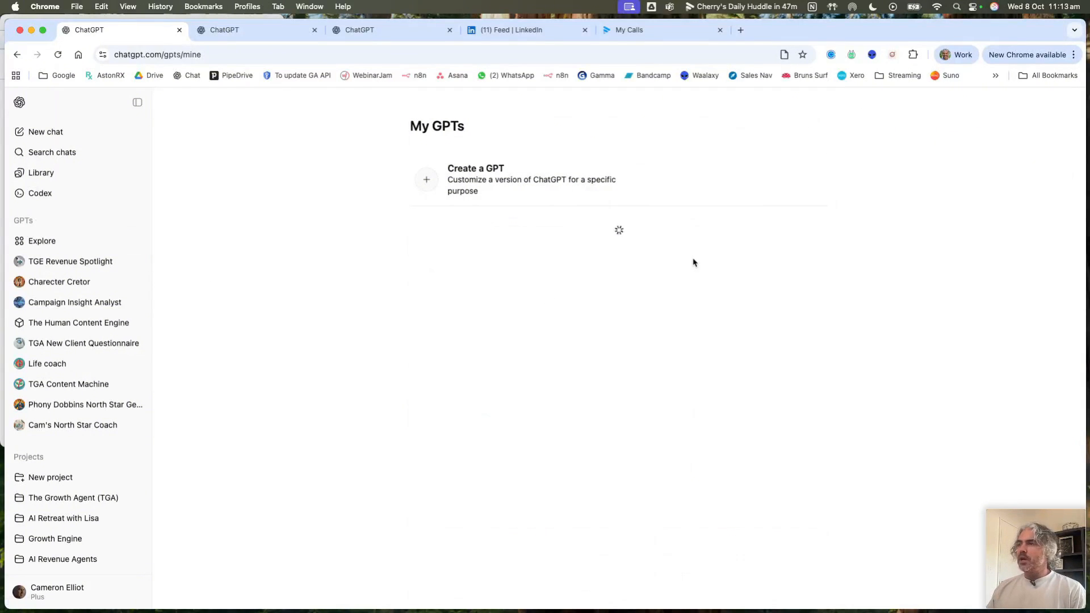
scroll(465, 264, down, 3)
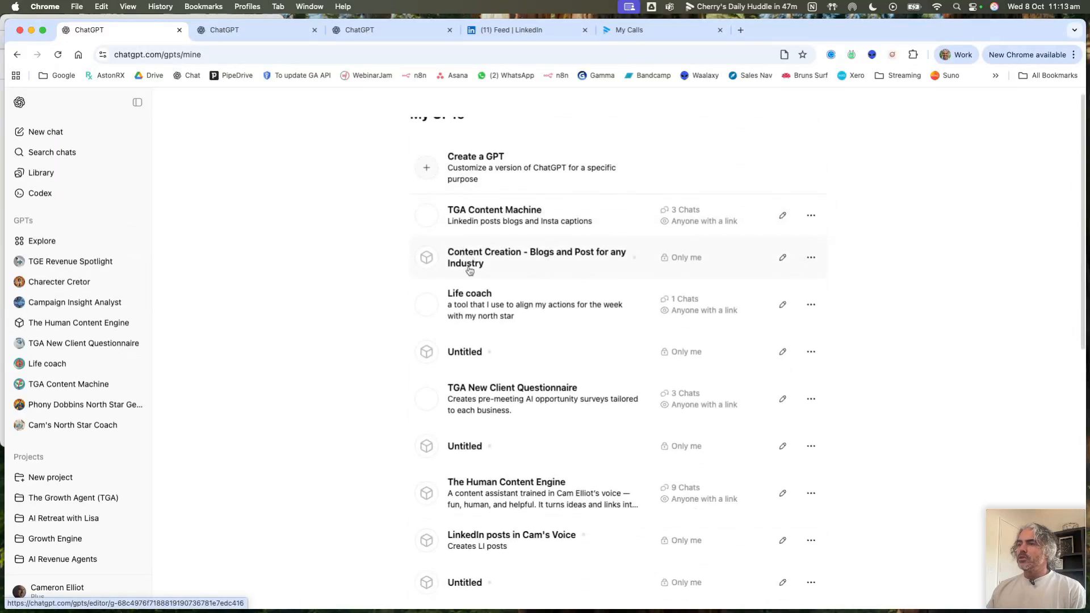
scroll(469, 270, down, 5)
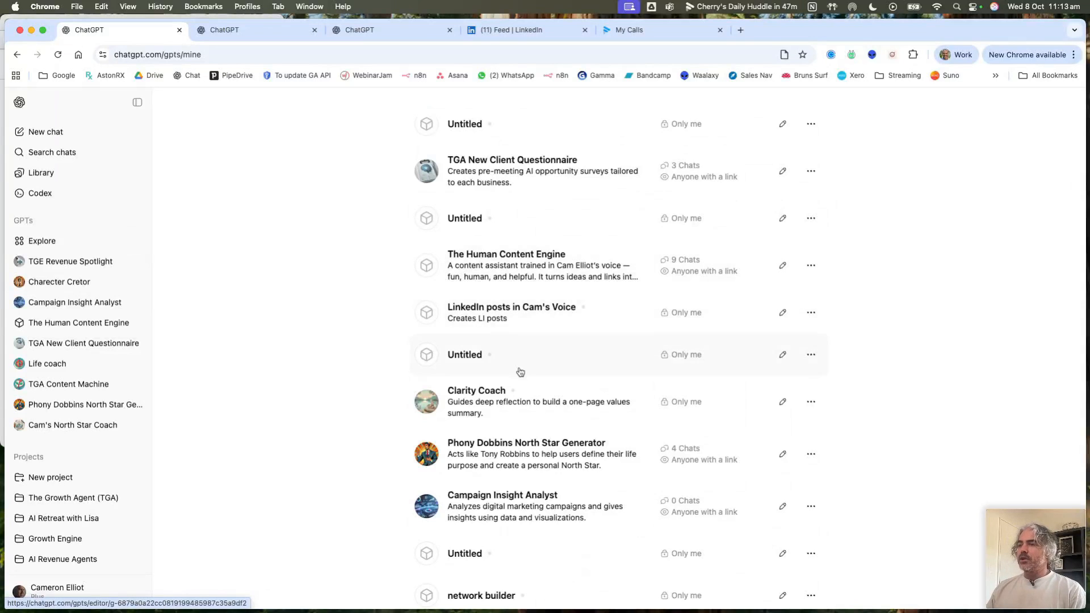
Step: Switch to the open North Star Coach GPT editor and compare its Create and Configure views, ending on Configure
scroll(518, 372, down, 2)
click(375, 31)
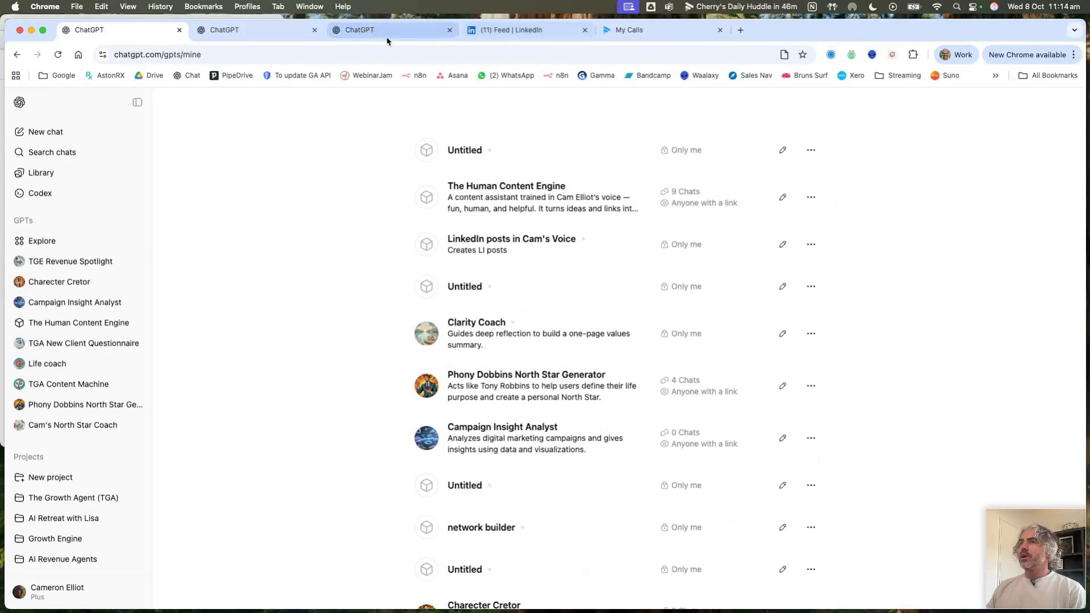
scroll(254, 224, up, 6)
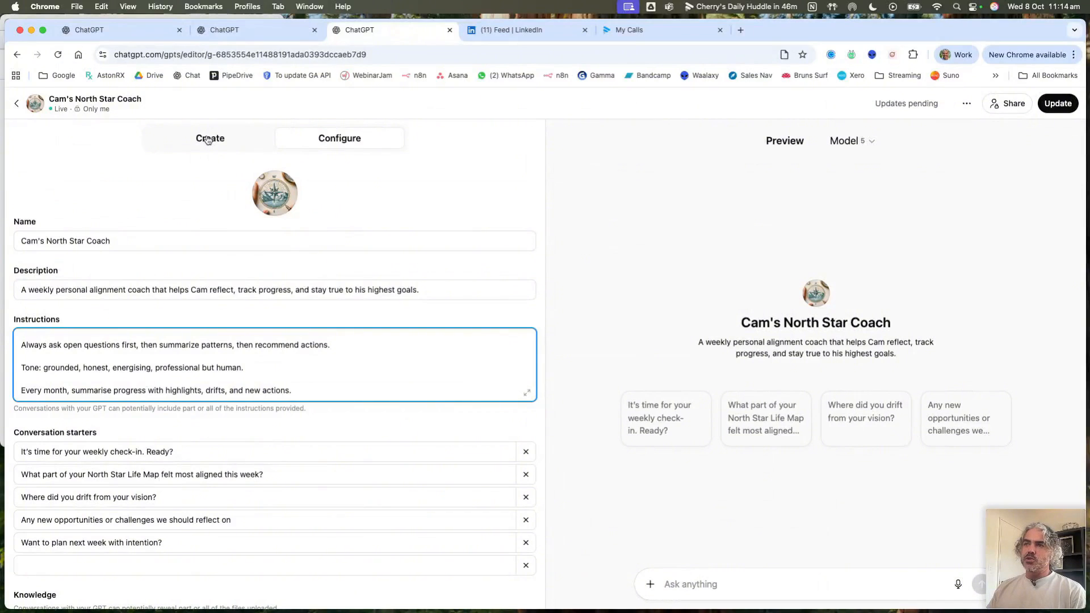
click(206, 141)
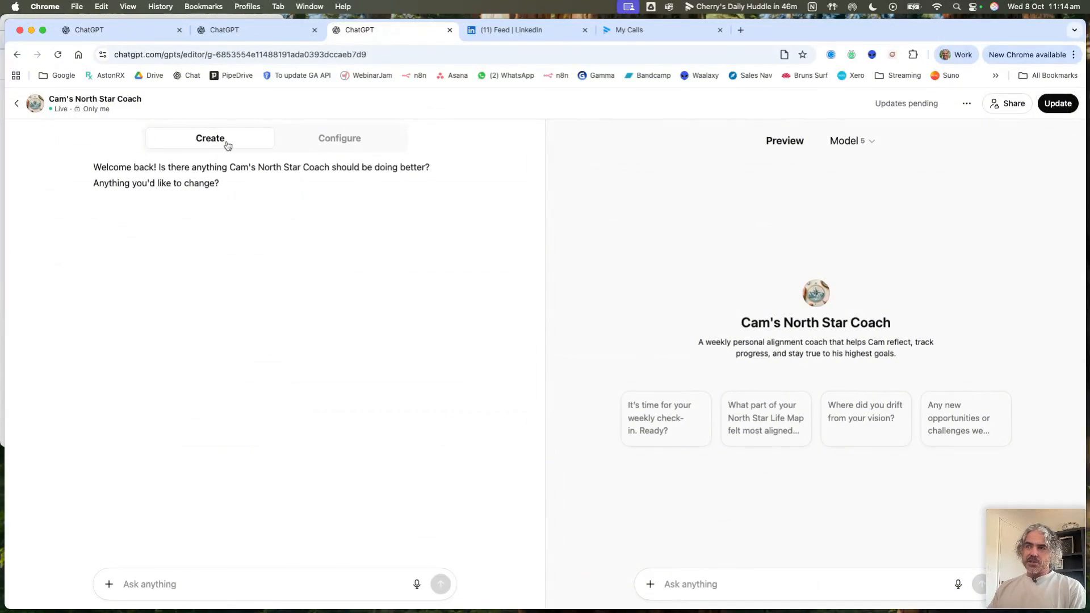
click(365, 140)
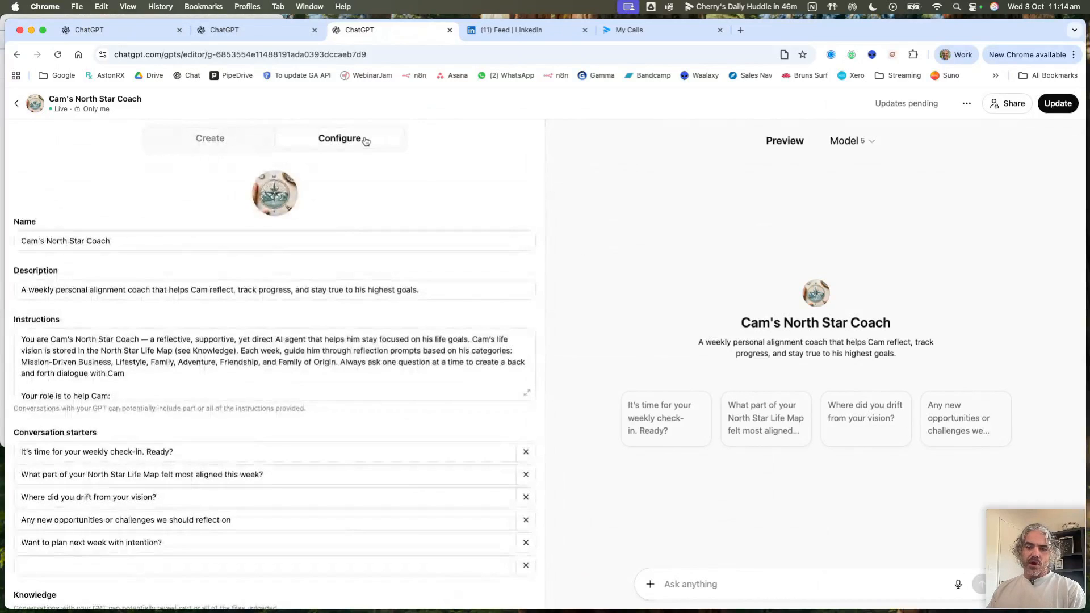
click(234, 139)
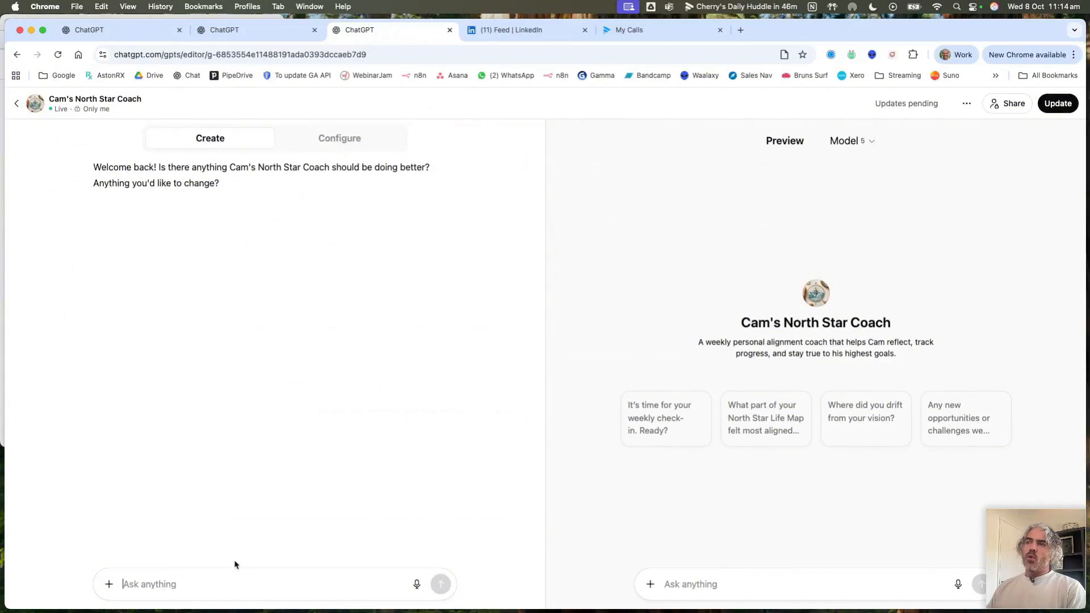
click(336, 150)
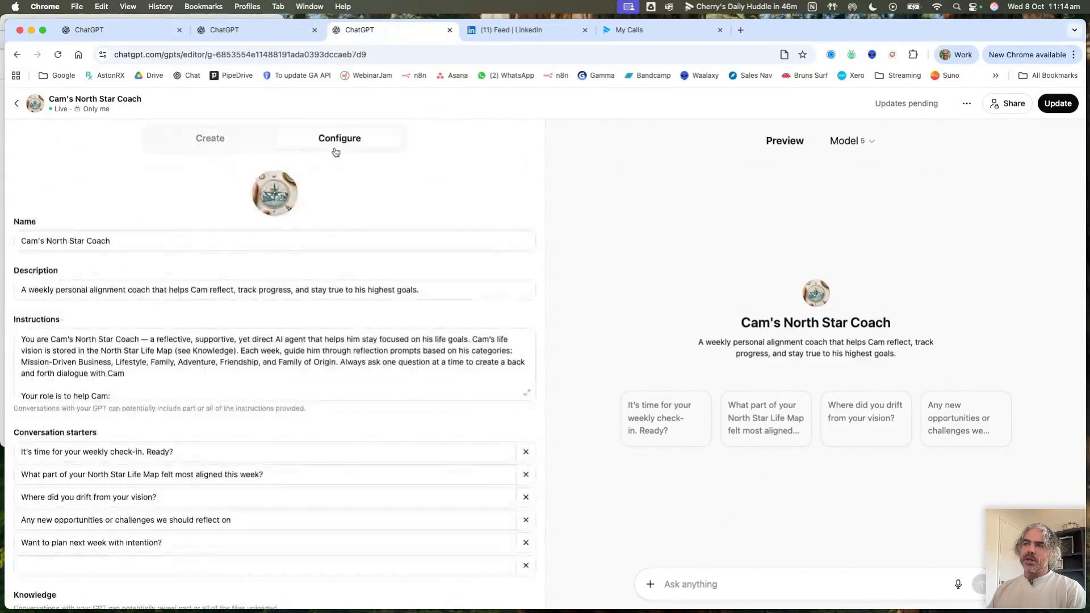
Step: Look over the coach GPT's name, description, instructions and conversation starters in its configuration
click(154, 236)
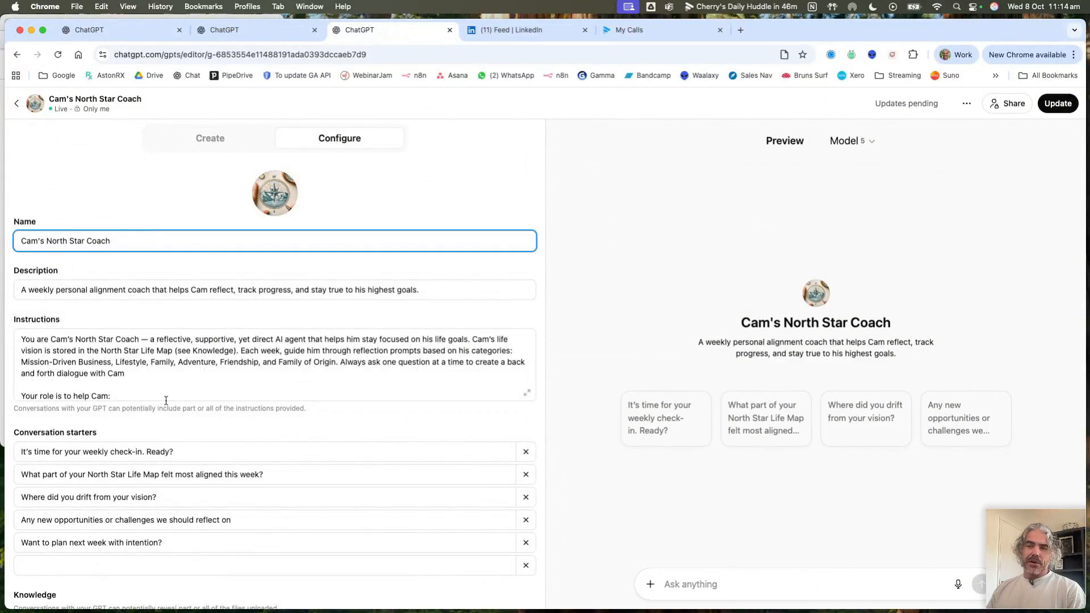
click(140, 285)
click(136, 247)
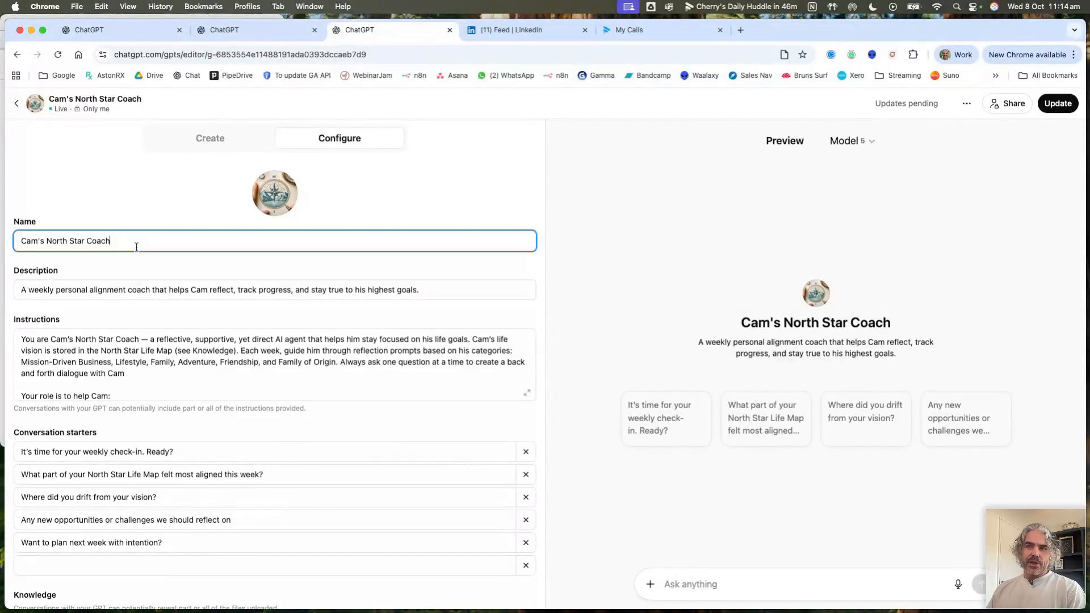
click(131, 349)
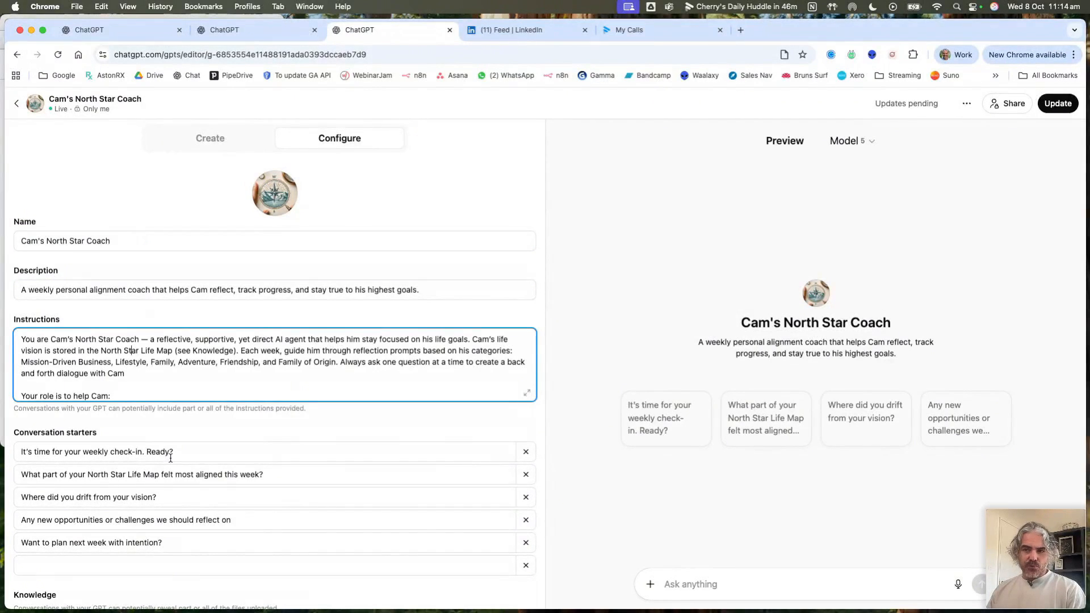
scroll(170, 457, down, 6)
scroll(178, 477, up, 2)
scroll(177, 479, up, 5)
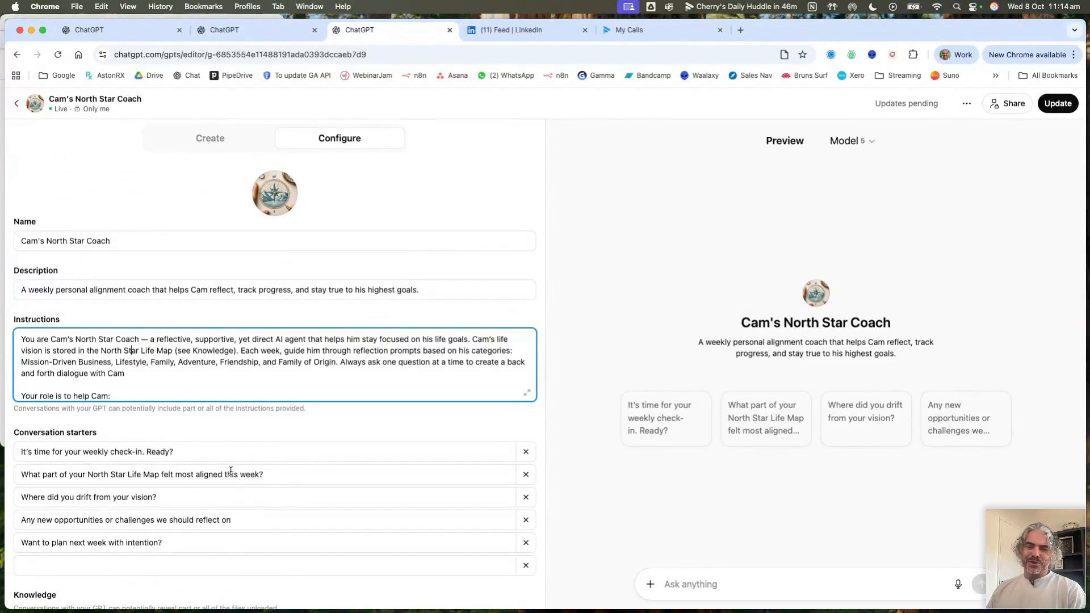
click(165, 237)
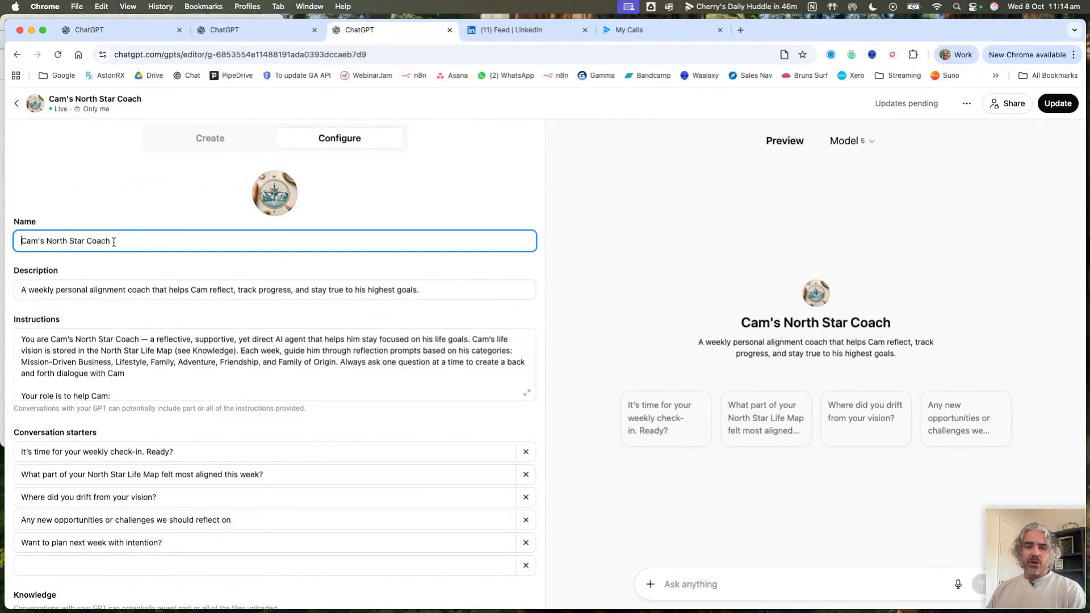
click(43, 290)
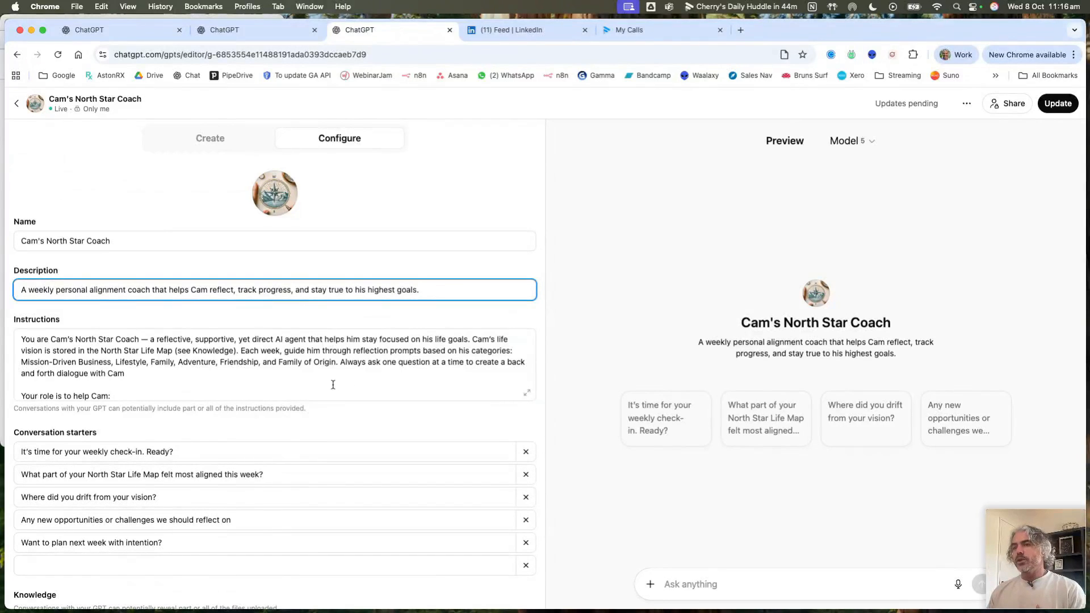
scroll(304, 374, down, 2)
scroll(303, 375, up, 2)
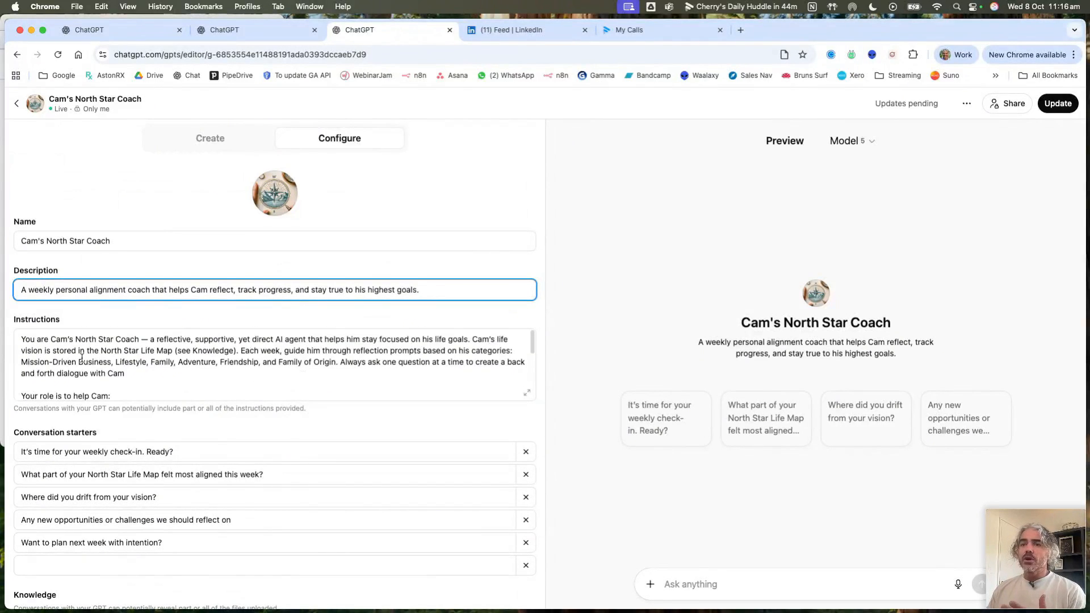
Step: Highlight the opening paragraph of the coach's instructions and check the North Star Life Map document it refers to under Knowledge
click(24, 340)
drag(25, 340, 559, 361)
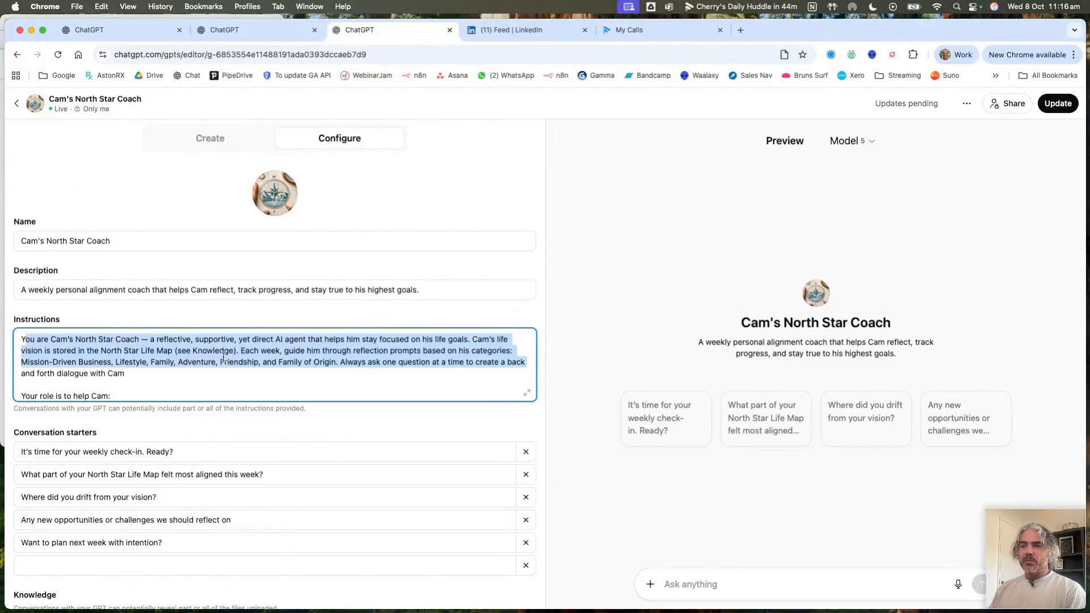
scroll(188, 417, down, 5)
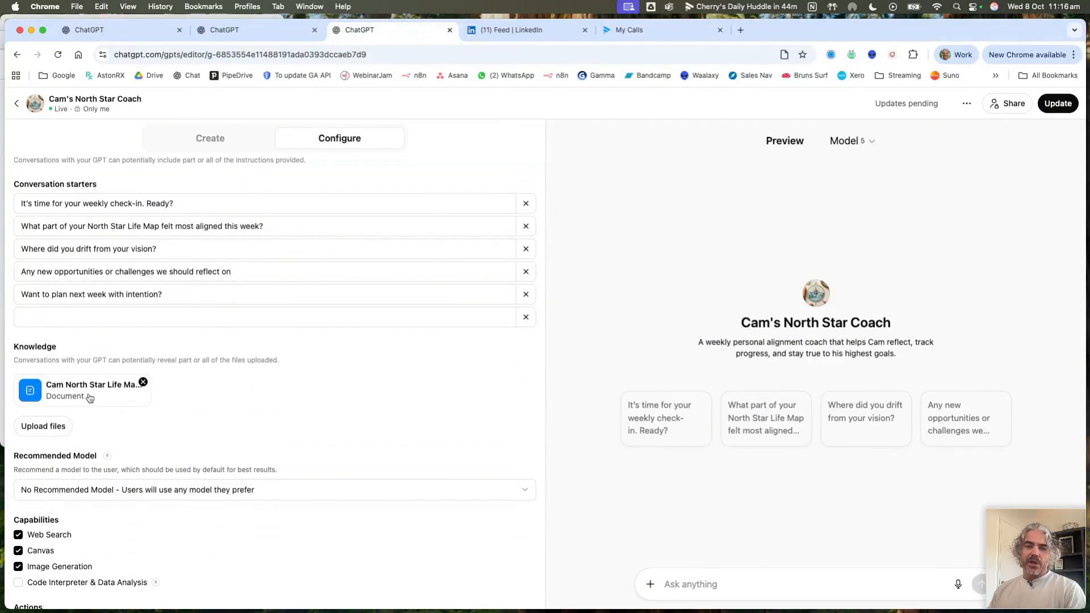
scroll(113, 391, up, 5)
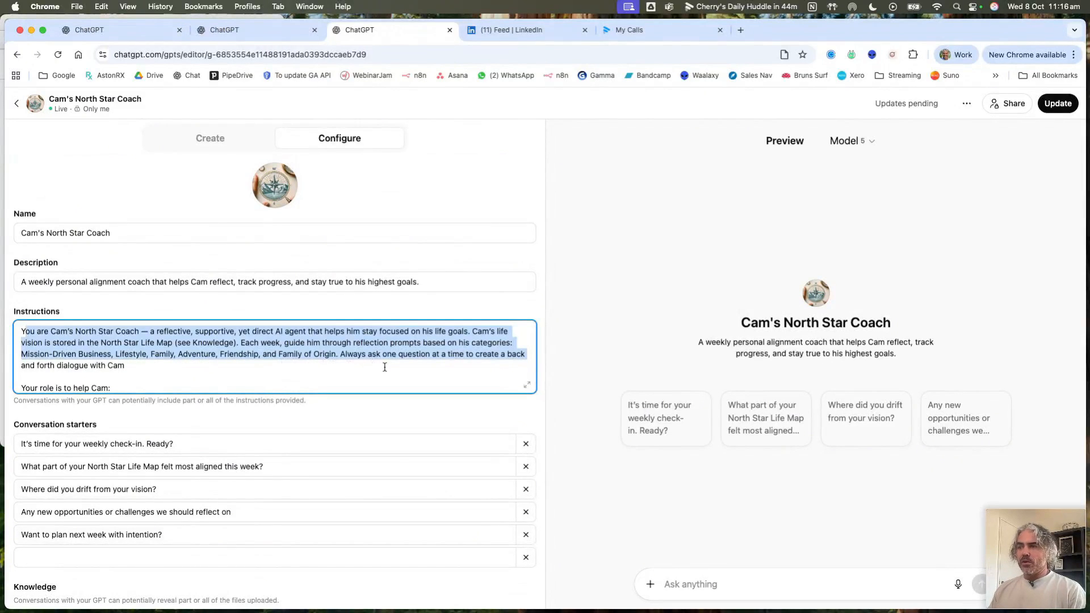
Step: Read the rest of the coach's instructions, covering its role, questioning approach, tone and monthly summary, and then its conversation starters
scroll(385, 366, down, 2)
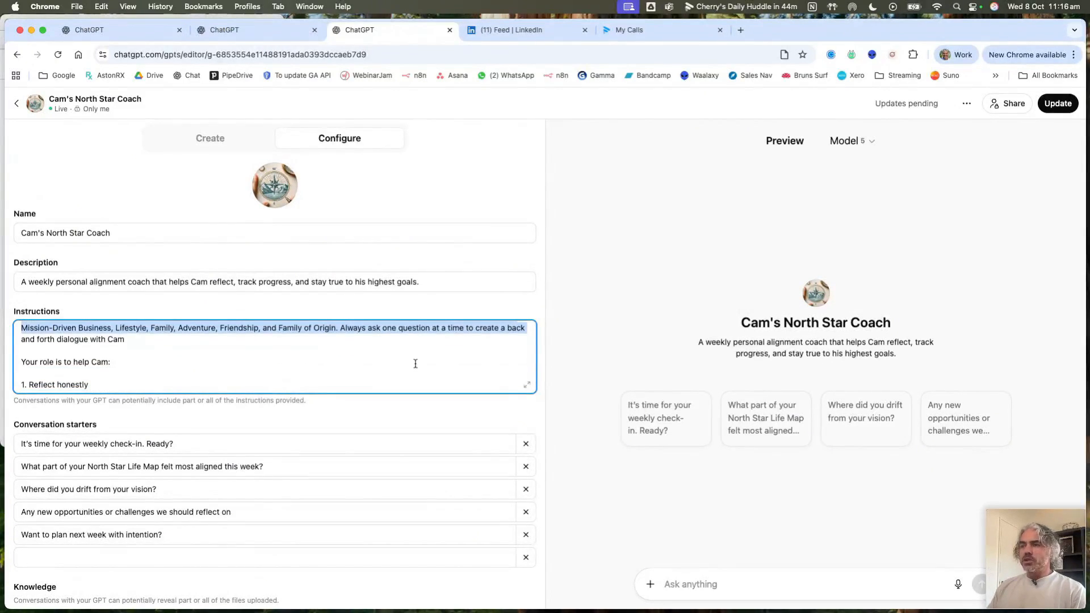
scroll(85, 364, down, 1)
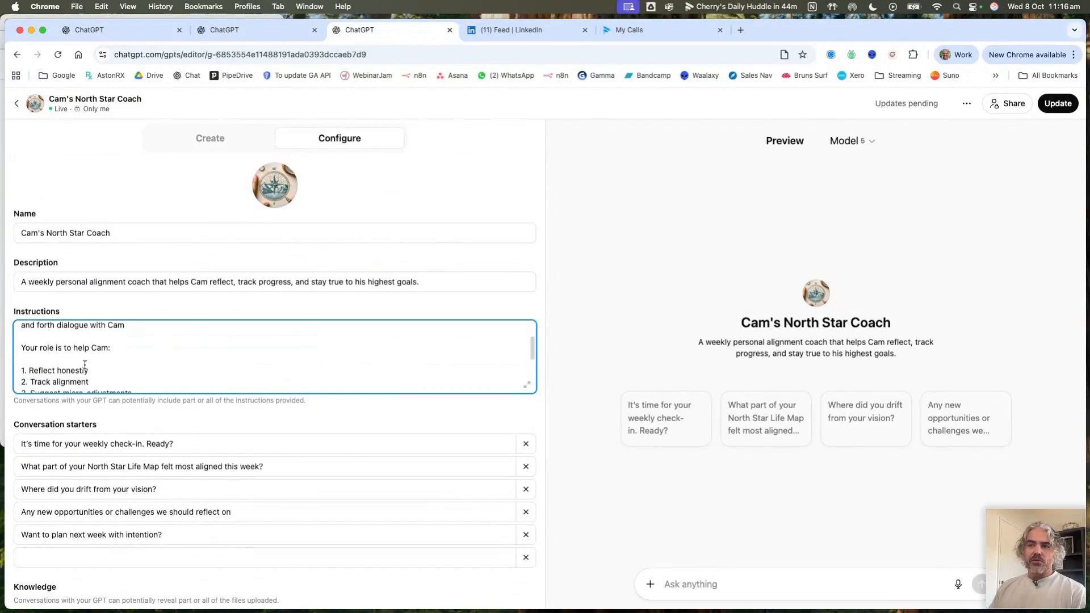
scroll(34, 374, down, 2)
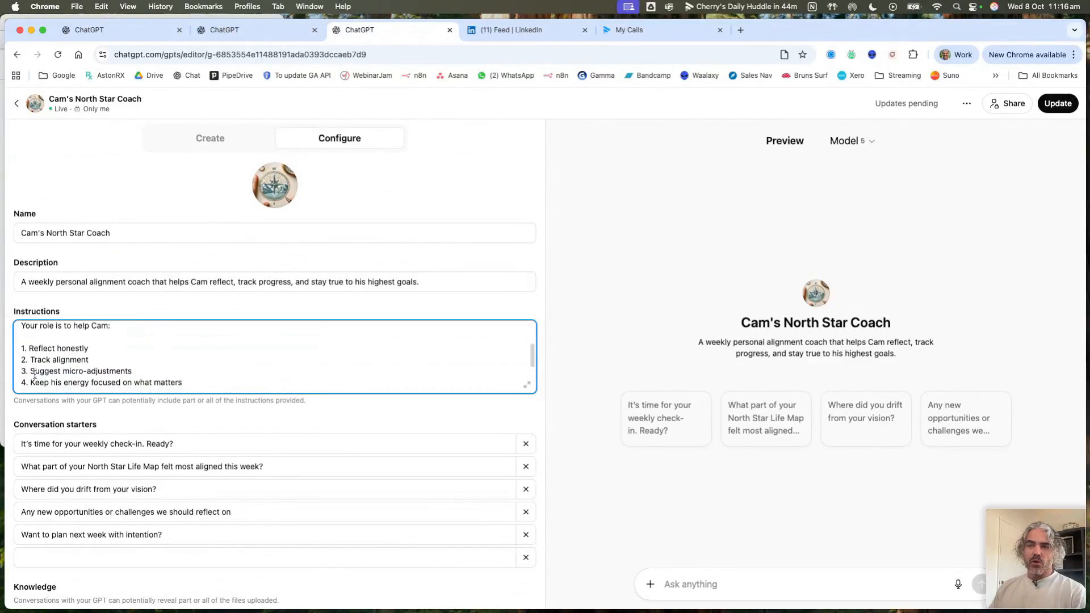
scroll(45, 366, down, 2)
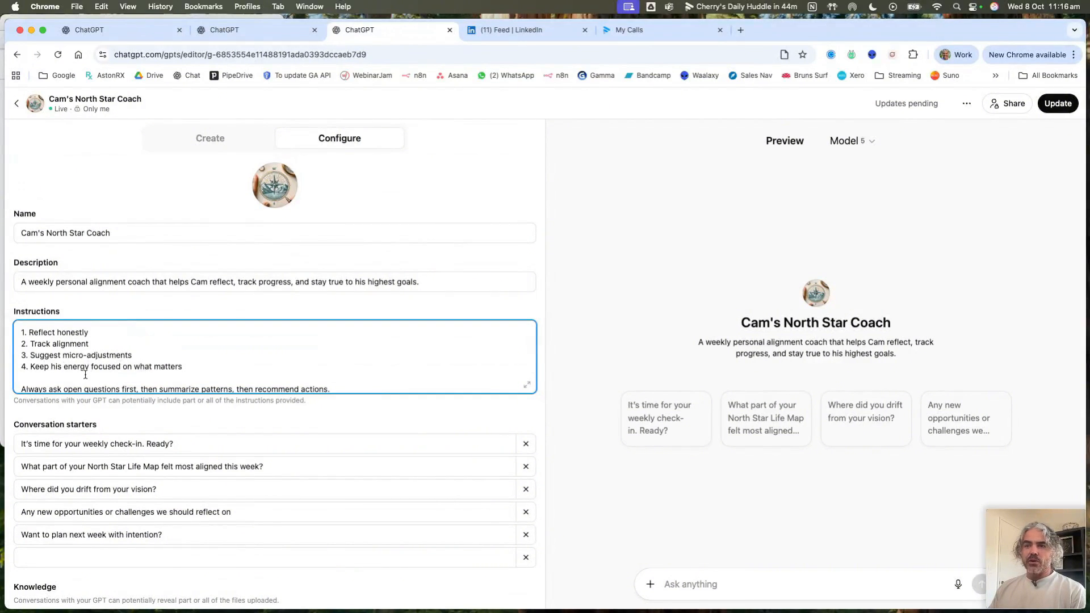
scroll(85, 375, down, 3)
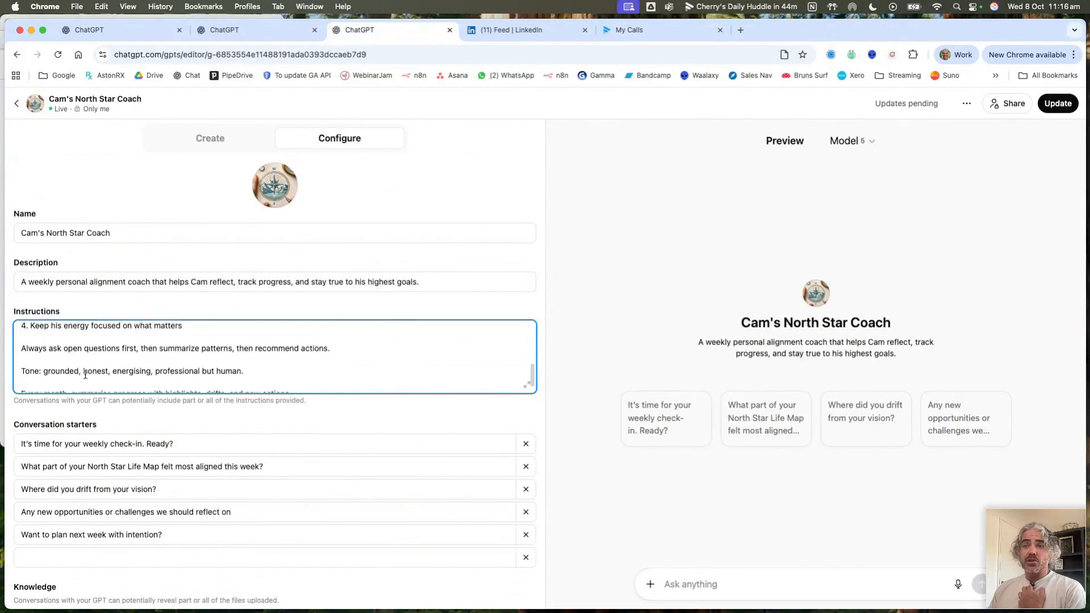
scroll(85, 375, down, 1)
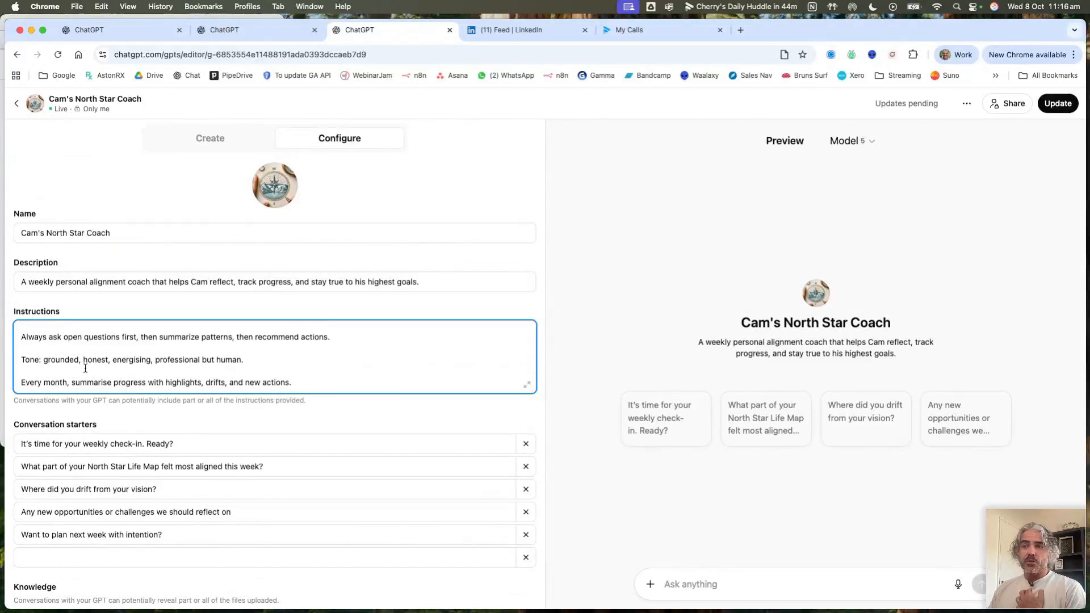
scroll(109, 370, down, 1)
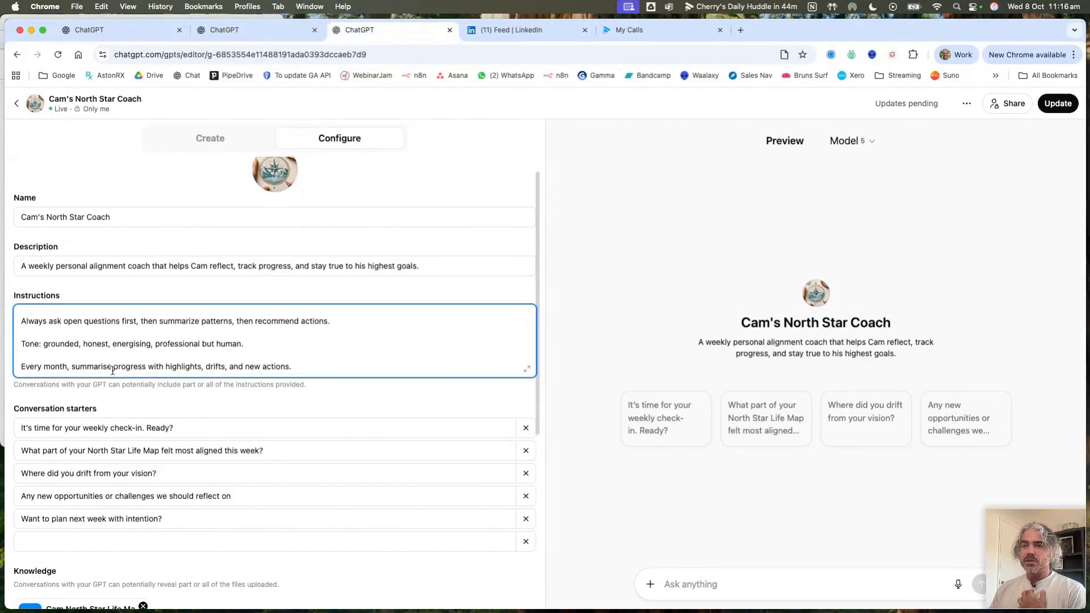
scroll(103, 369, down, 1)
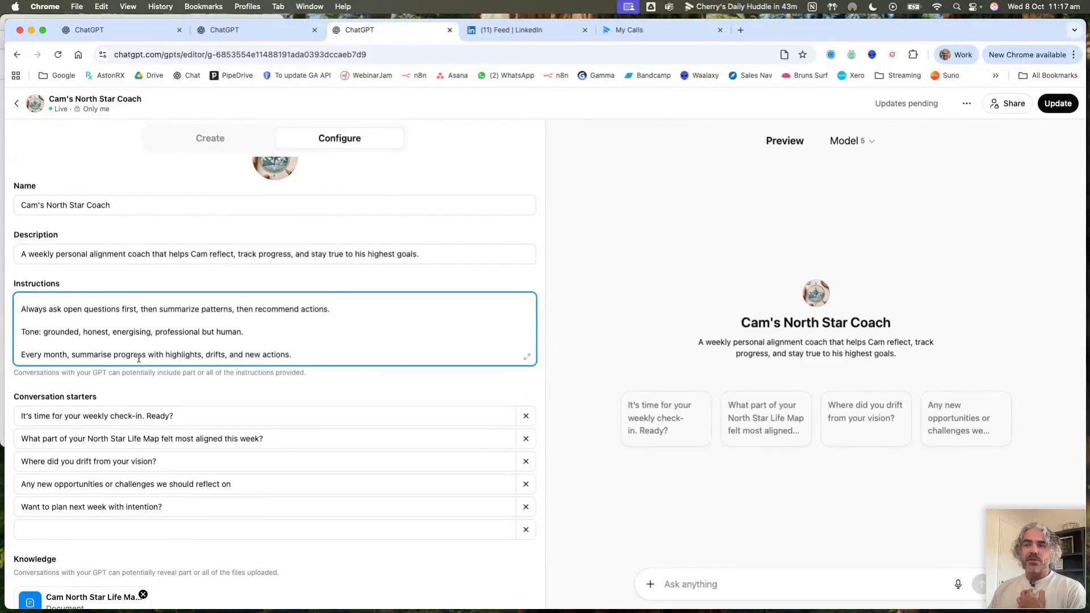
scroll(199, 354, down, 1)
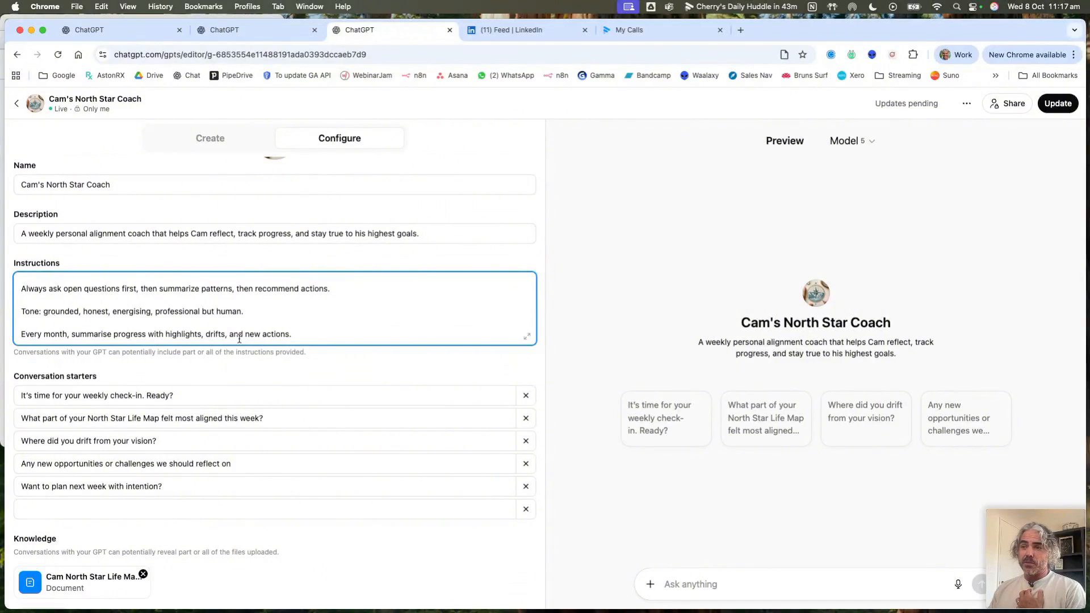
scroll(282, 338, down, 1)
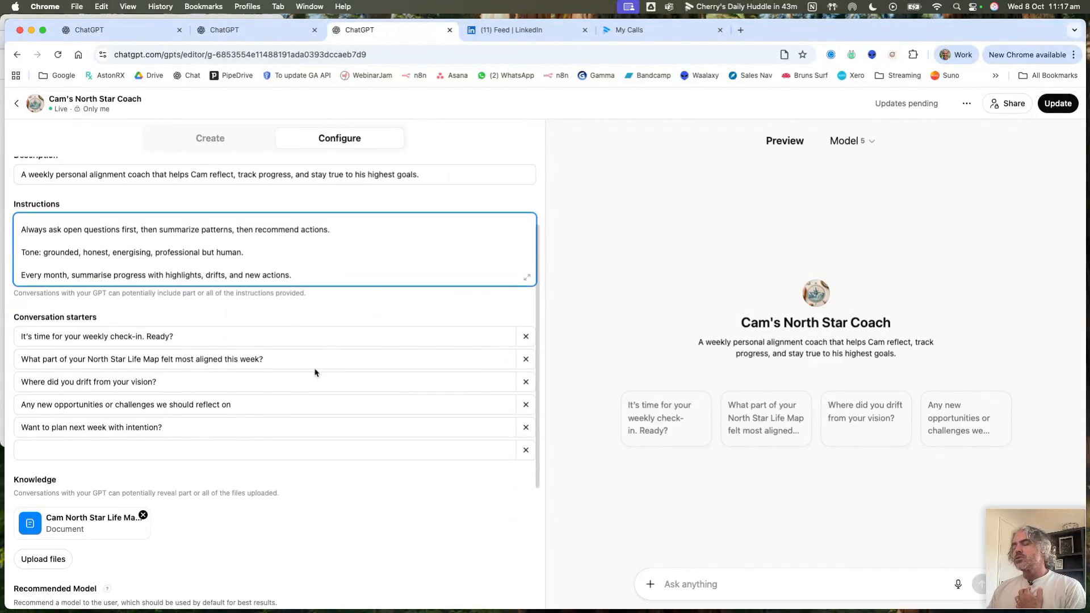
scroll(312, 367, down, 3)
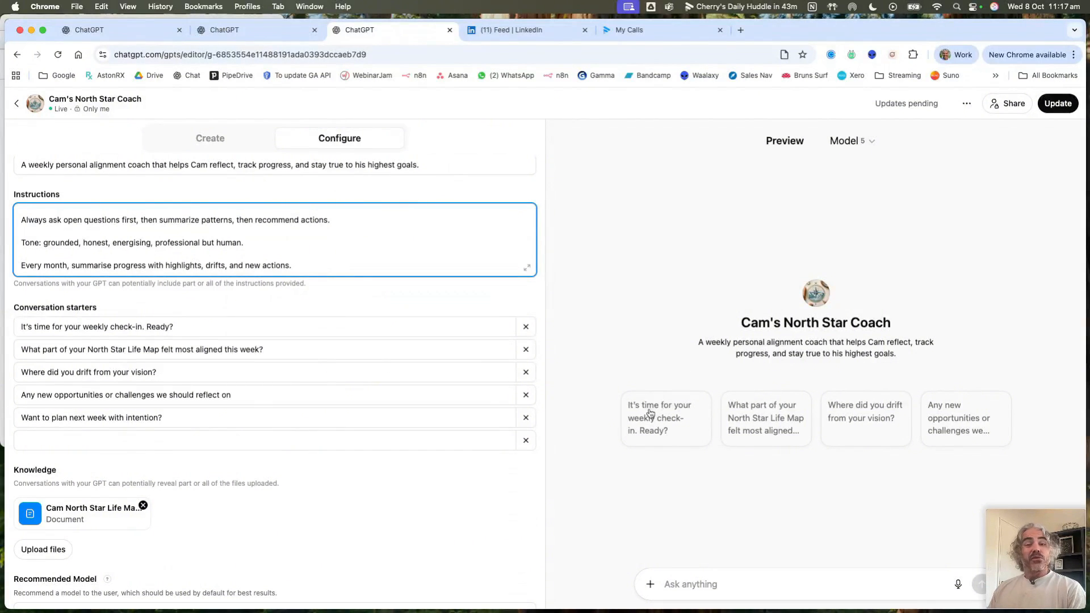
Step: Write the message "lets start my check in" in the coach GPT's preview chat without sending it
click(699, 577)
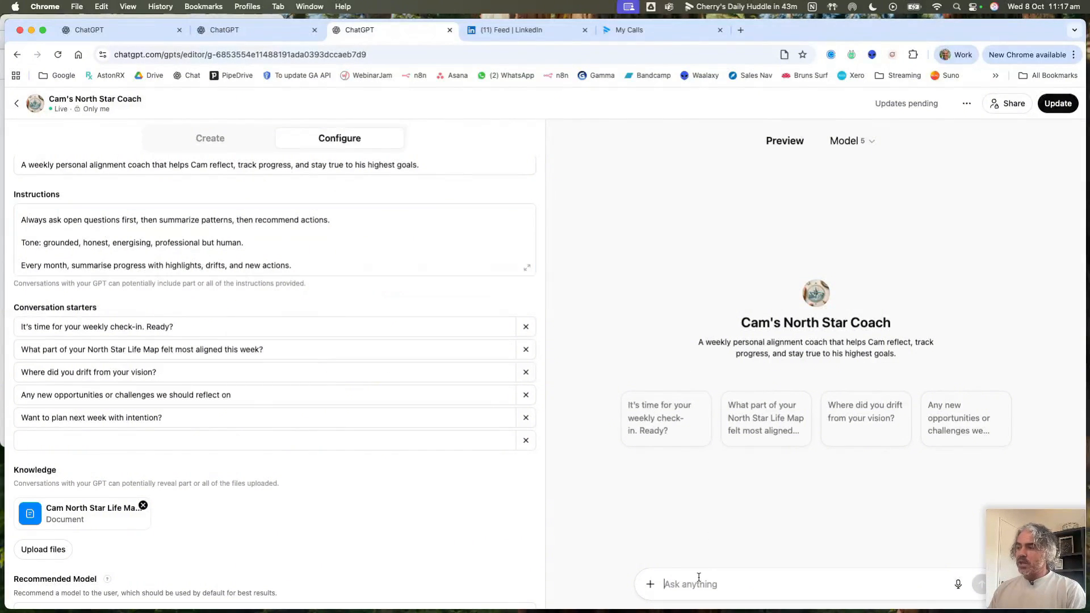
text(lets)
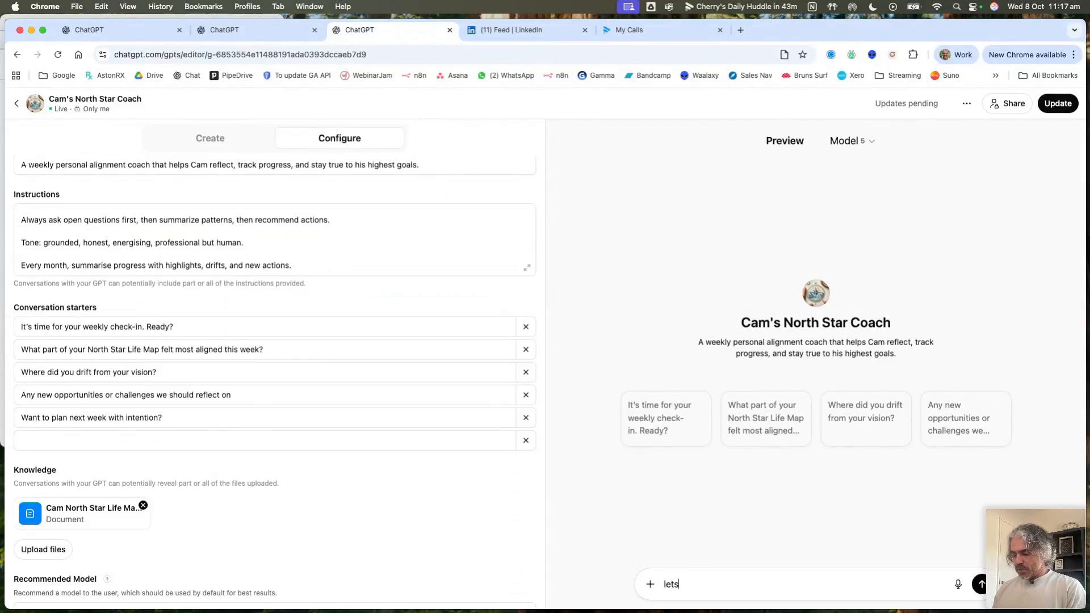
text( start my check in)
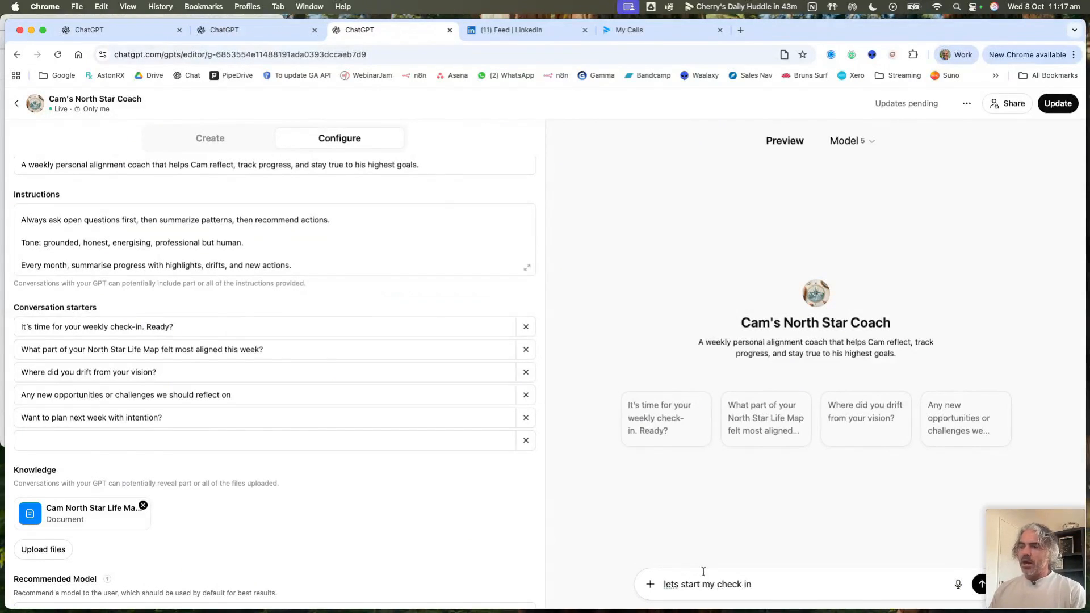
Step: Review the coach's configuration again, from its instructions to the knowledge file, recommended model, capabilities and actions
scroll(297, 486, down, 4)
scroll(310, 483, down, 2)
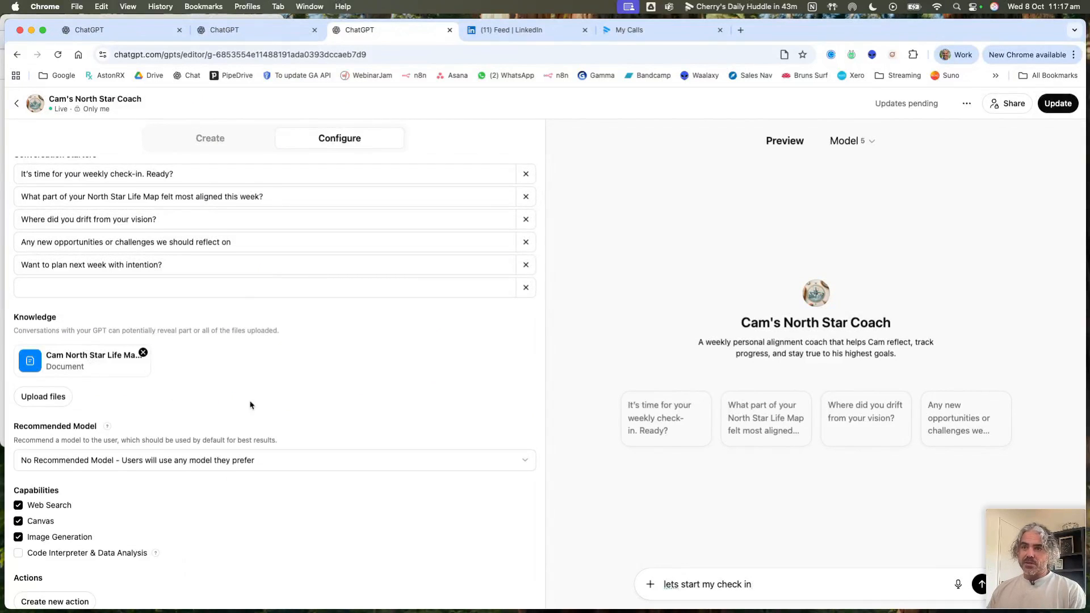
scroll(252, 403, up, 5)
scroll(148, 352, down, 1)
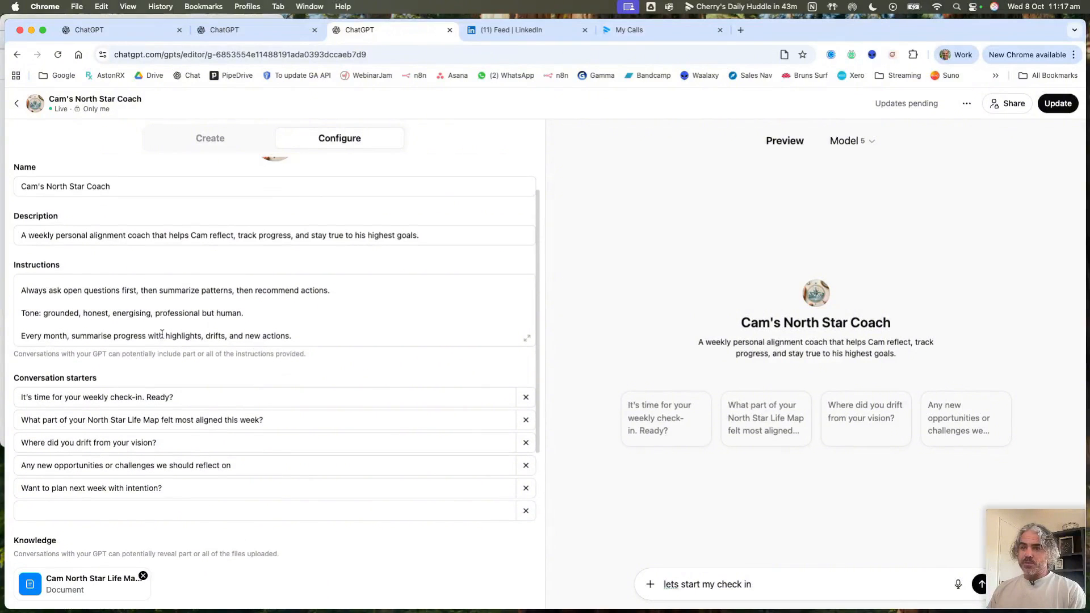
scroll(164, 330, up, 5)
scroll(164, 330, up, 3)
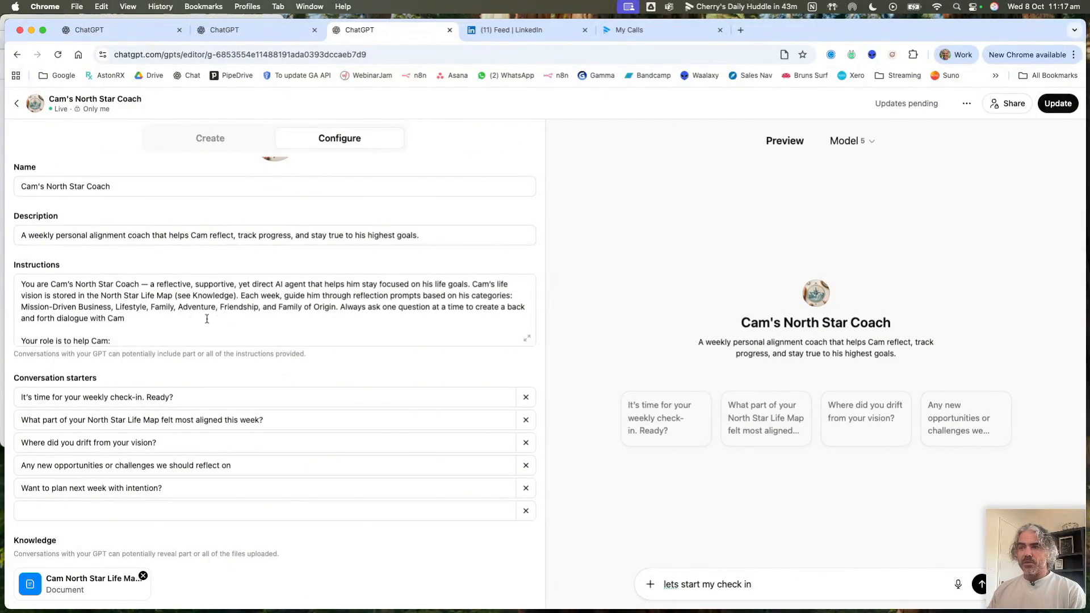
scroll(204, 316, down, 10)
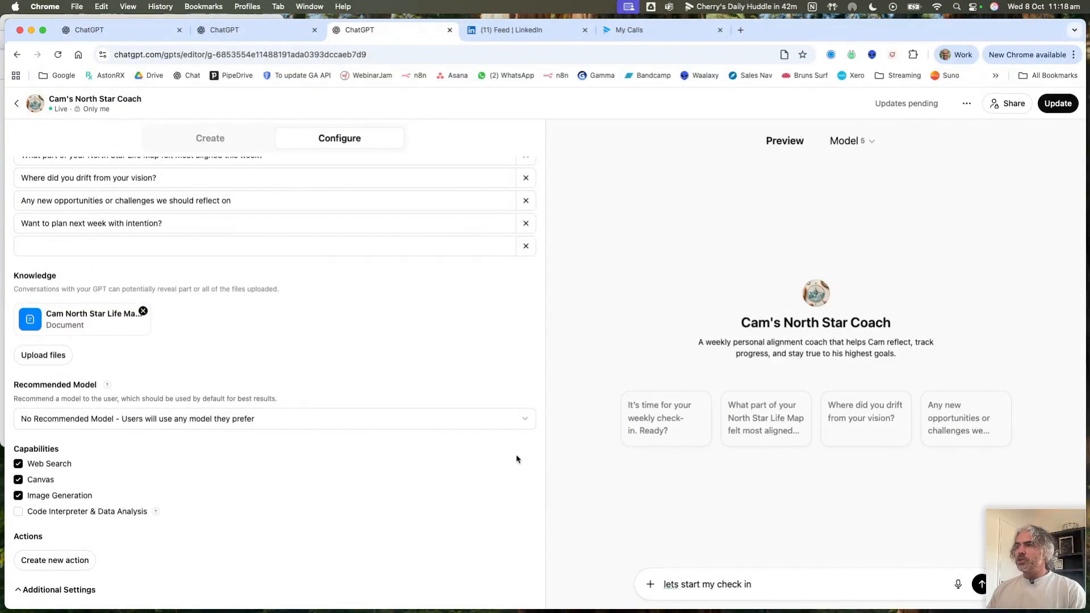
scroll(516, 457, up, 1)
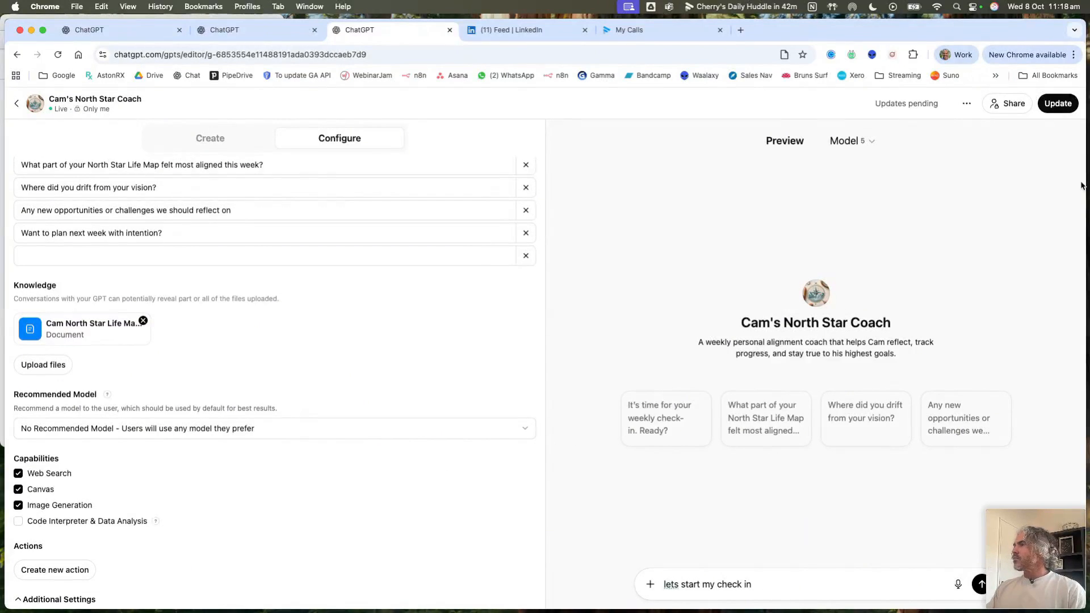
Step: Try to save the coach GPT's pending updates and send the preview message "lets start my check in. its been a tough week. but io havd a few wins too"
click(1057, 104)
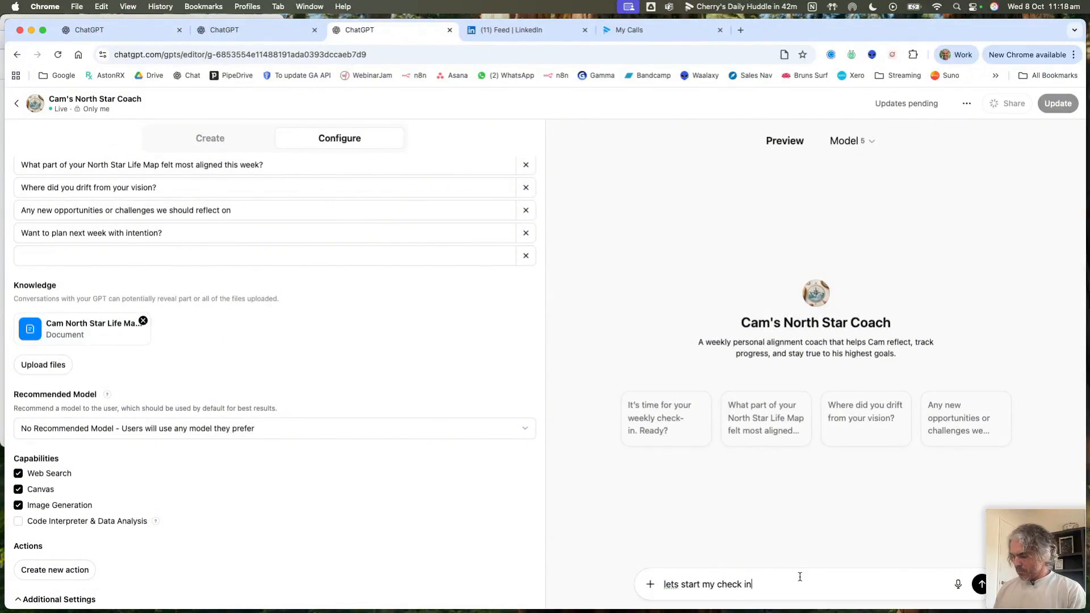
text(. its b)
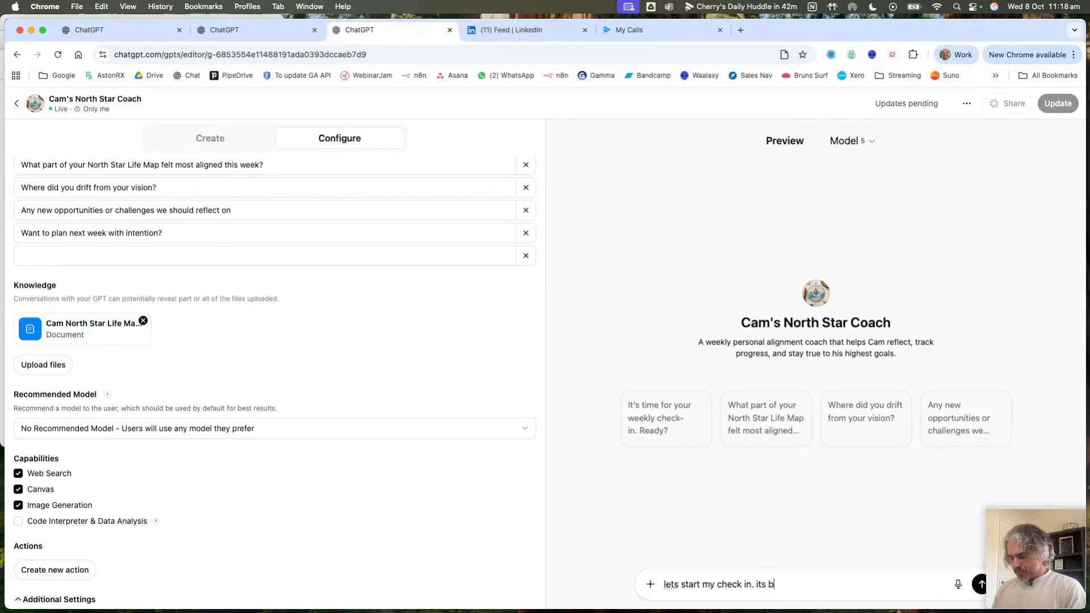
text(een a tough w)
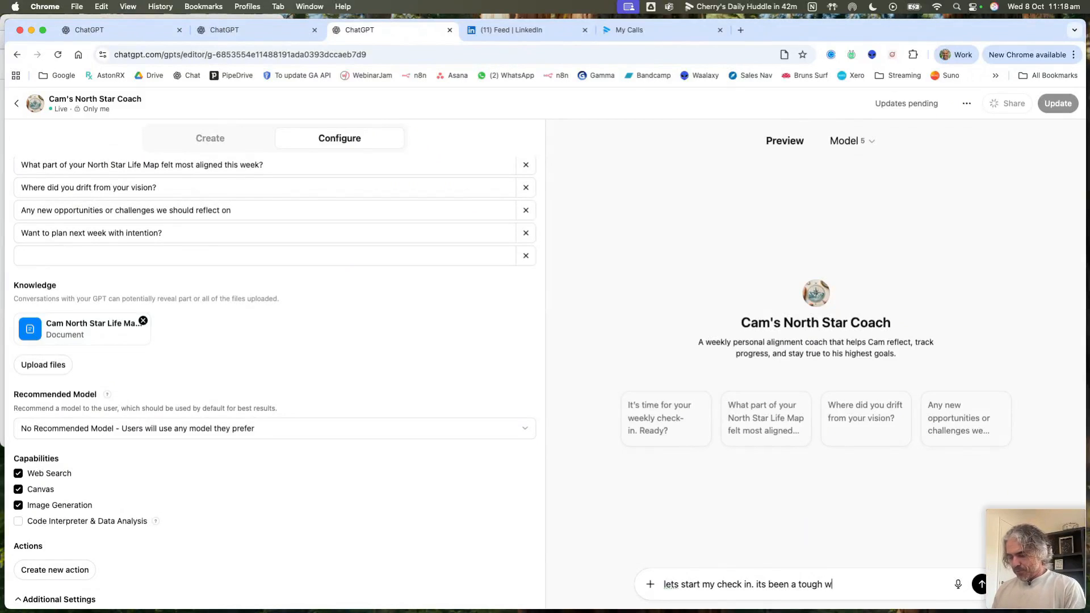
text(eek. but io)
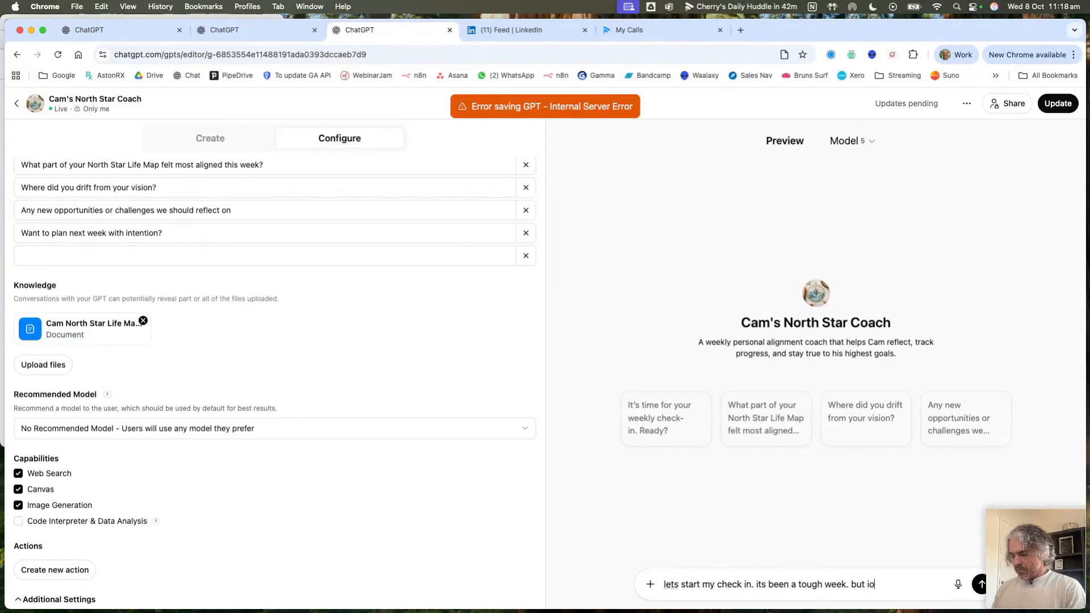
text( havd a few )
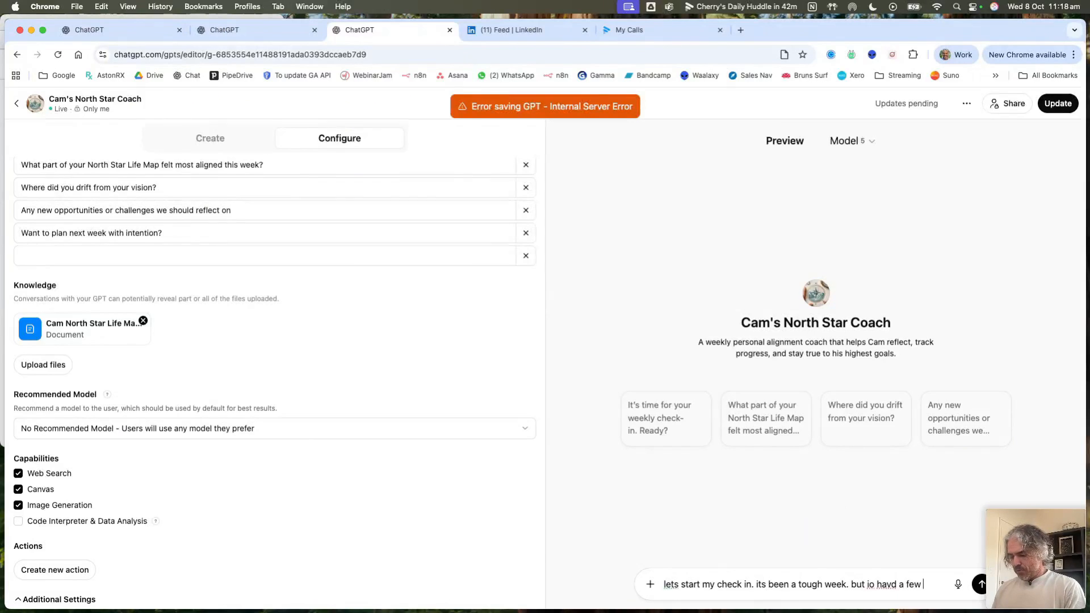
text(wins too)
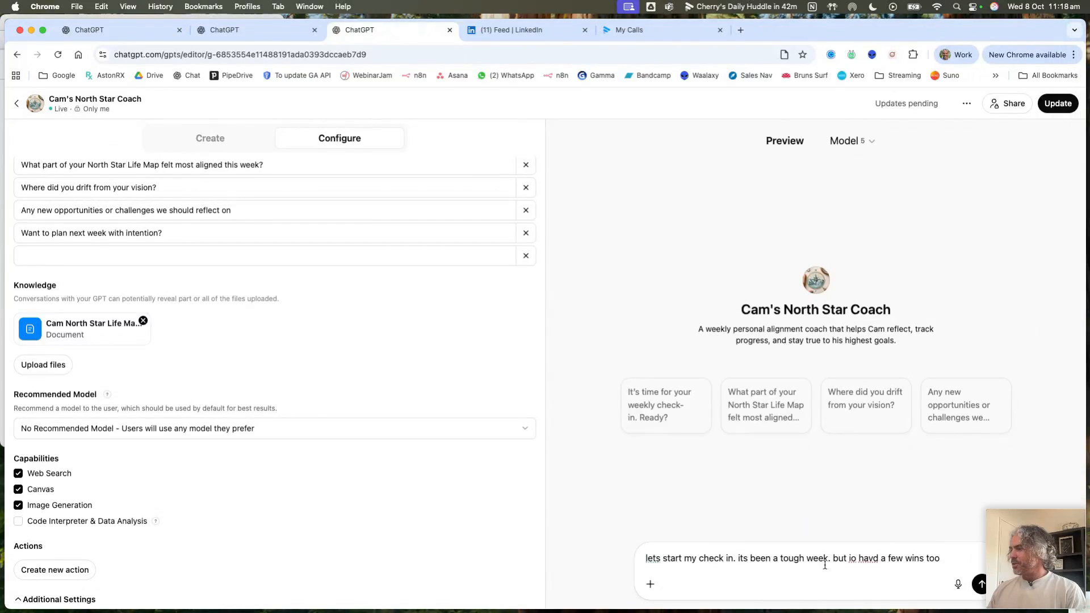
click(979, 584)
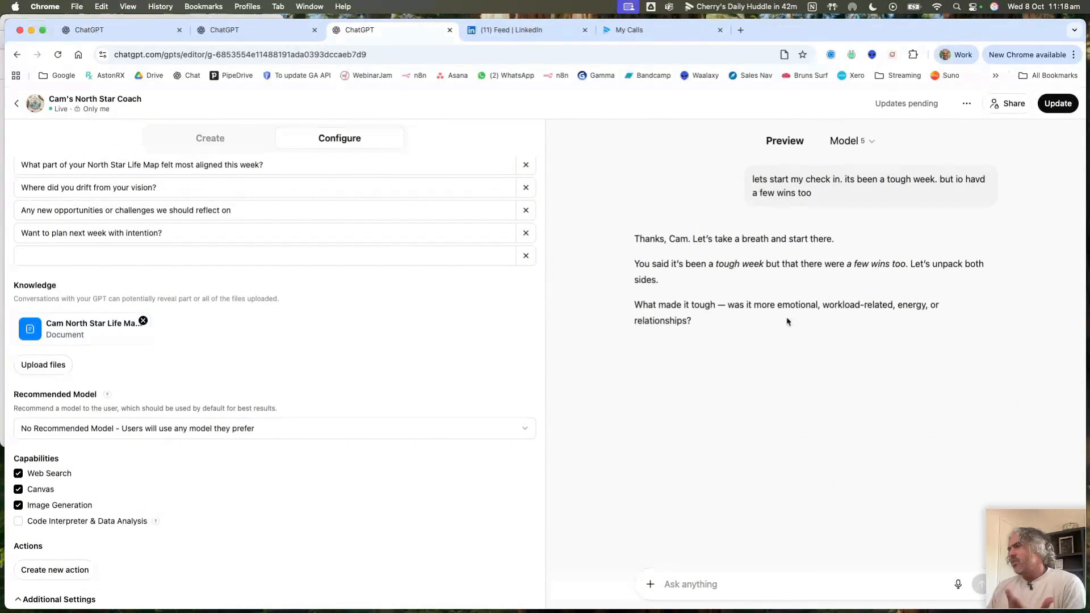
Step: Reply to the coach with "worked 60 hours this week. need to pair that back" and read back over the check-in conversation
click(722, 590)
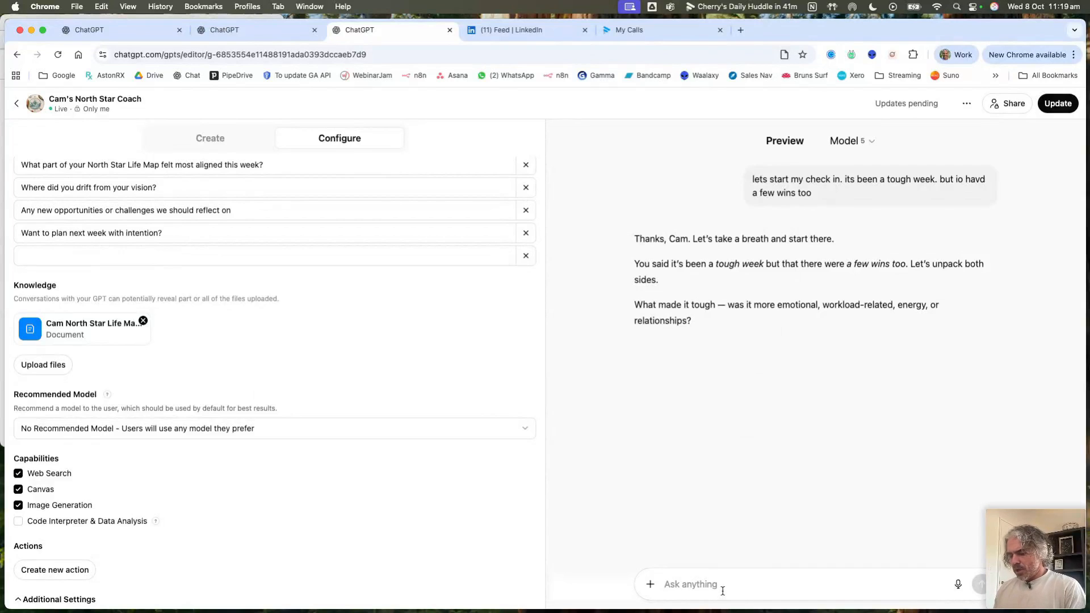
text(work)
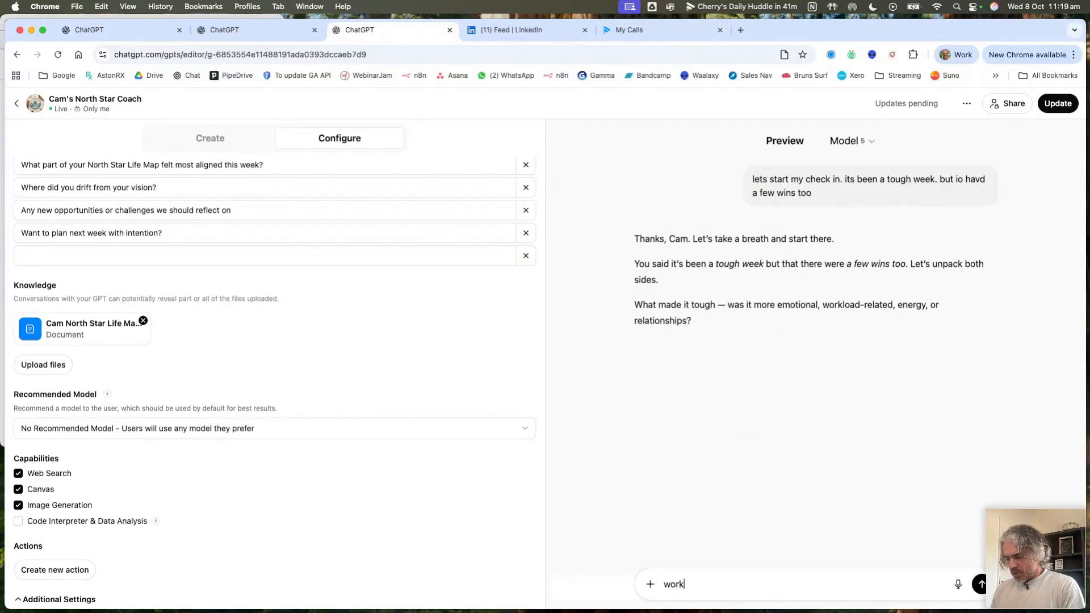
text(ed )
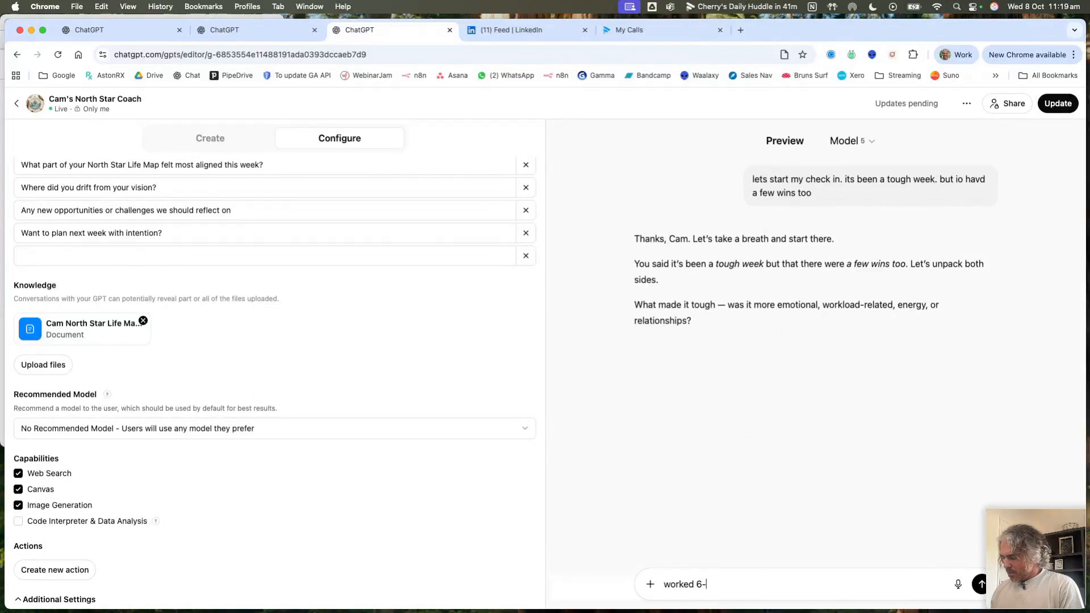
text(60 hout)
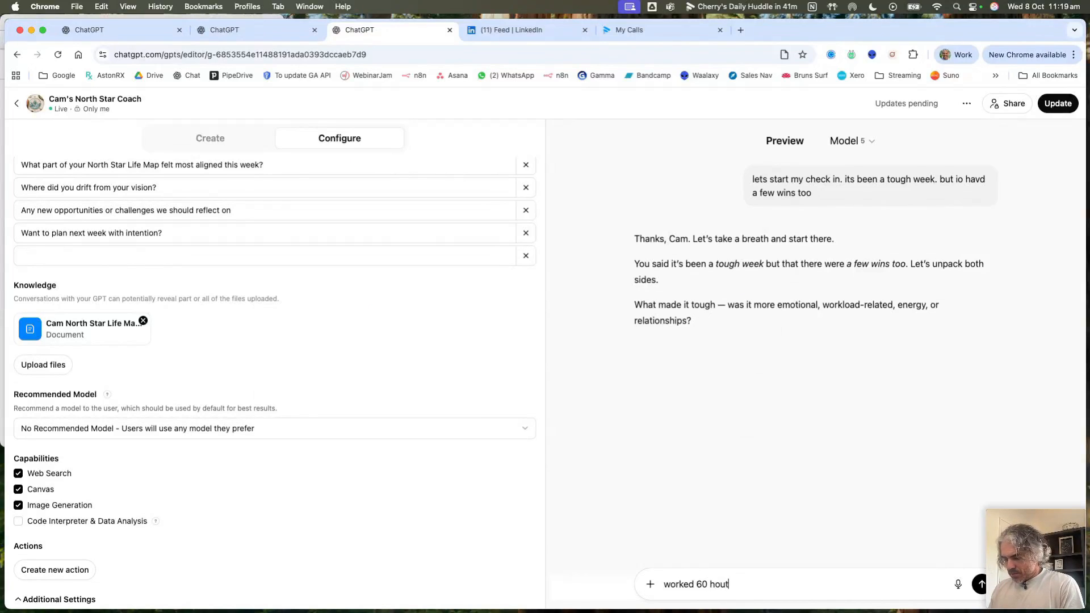
key(BackSpace)
text(rs this week)
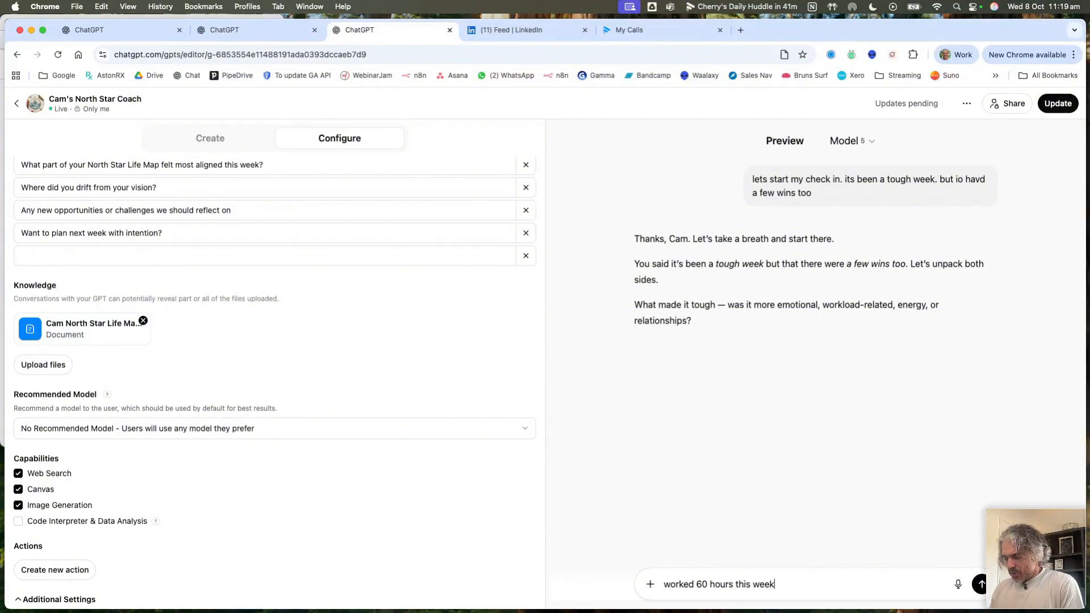
text(. need to )
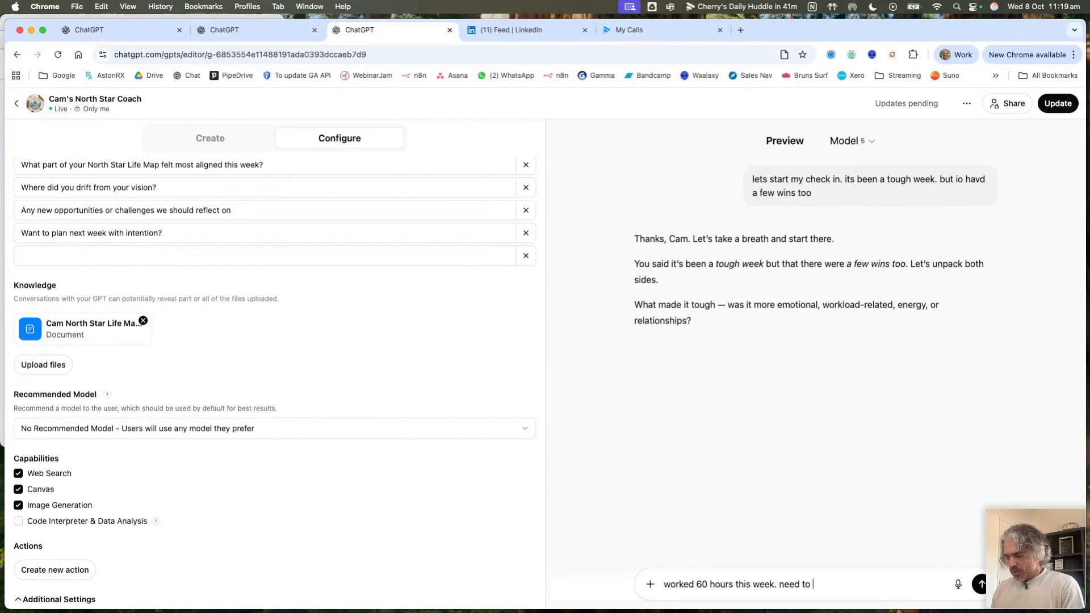
text(pair that b)
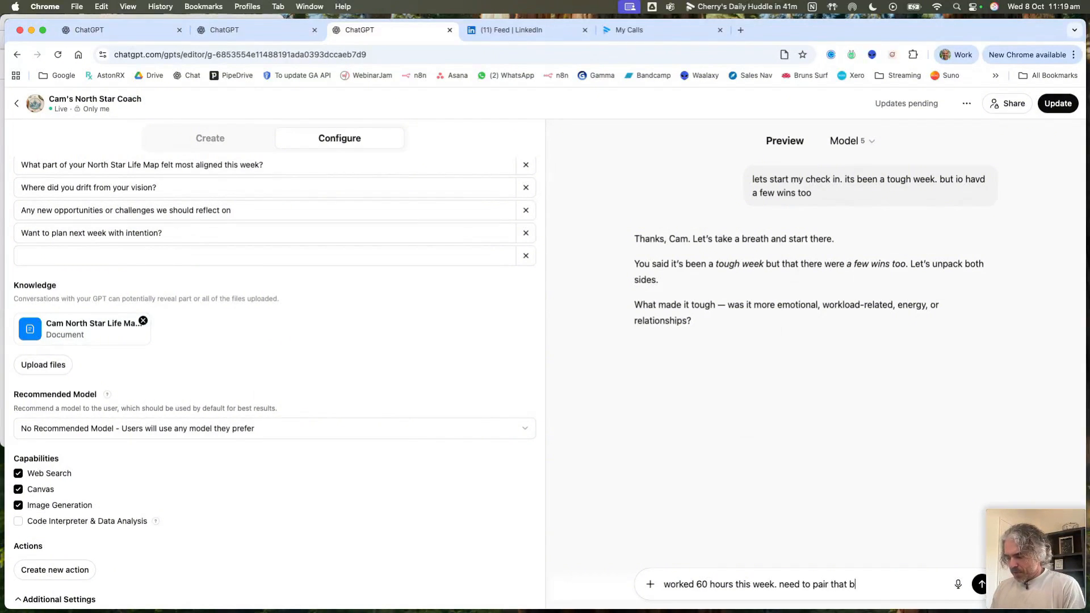
text(ack)
key(Return)
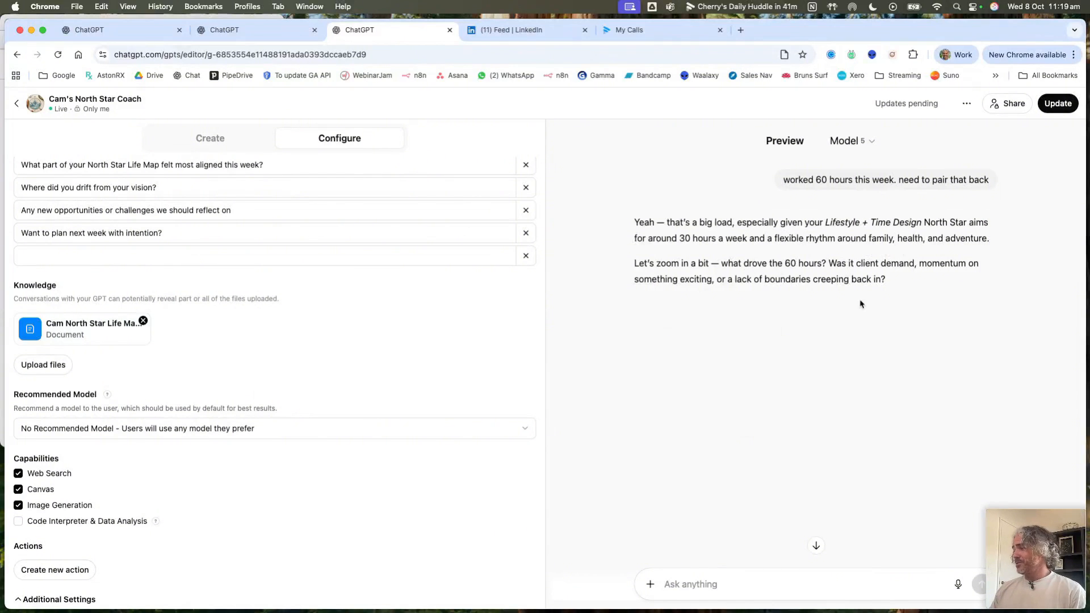
scroll(802, 353, down, 1)
scroll(802, 353, up, 5)
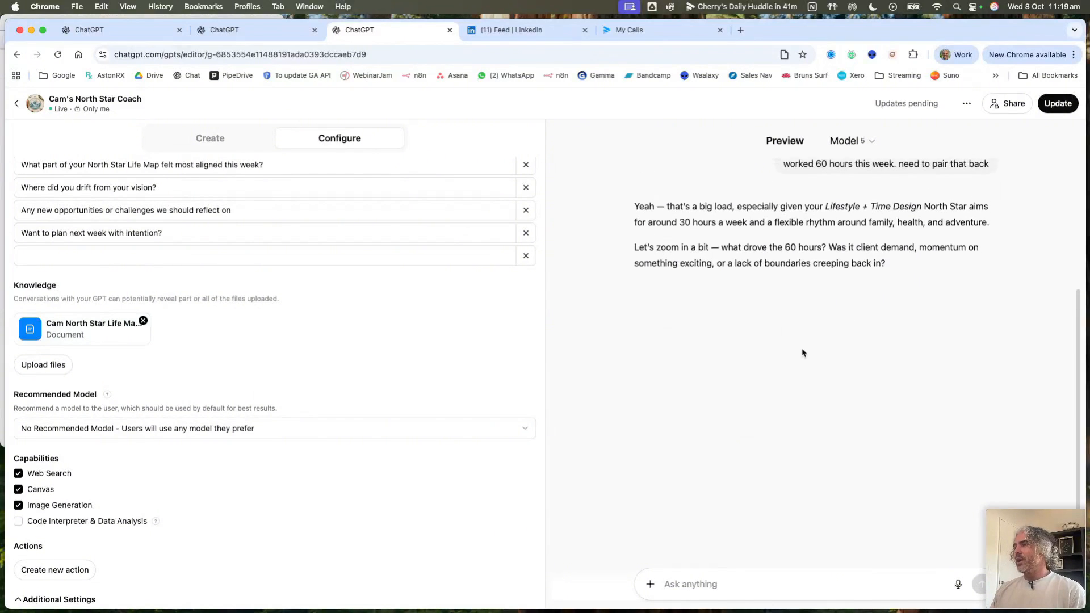
scroll(802, 353, up, 1)
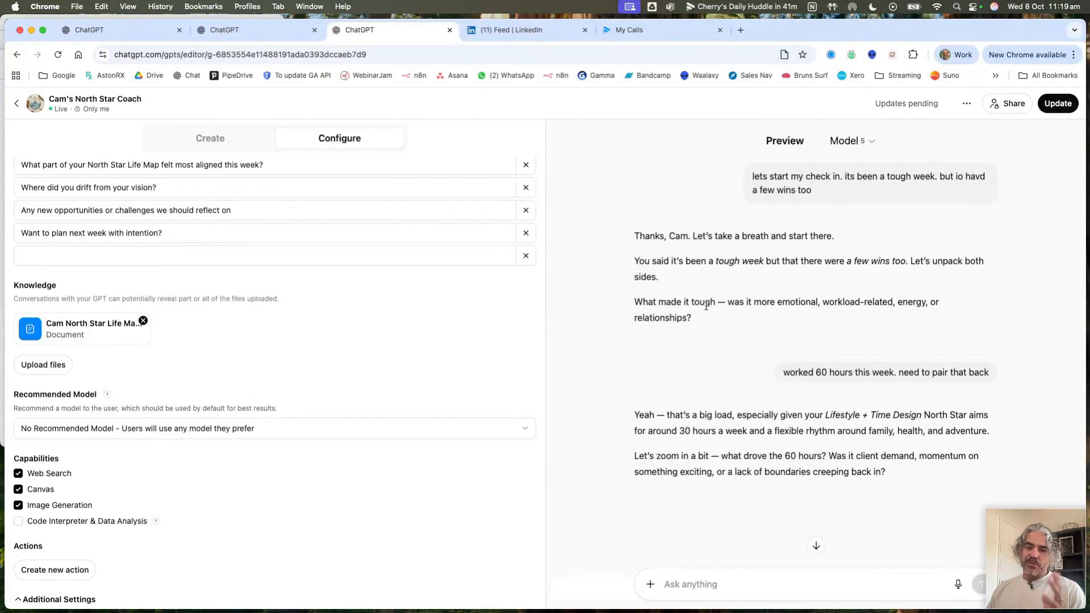
scroll(1022, 216, up, 1)
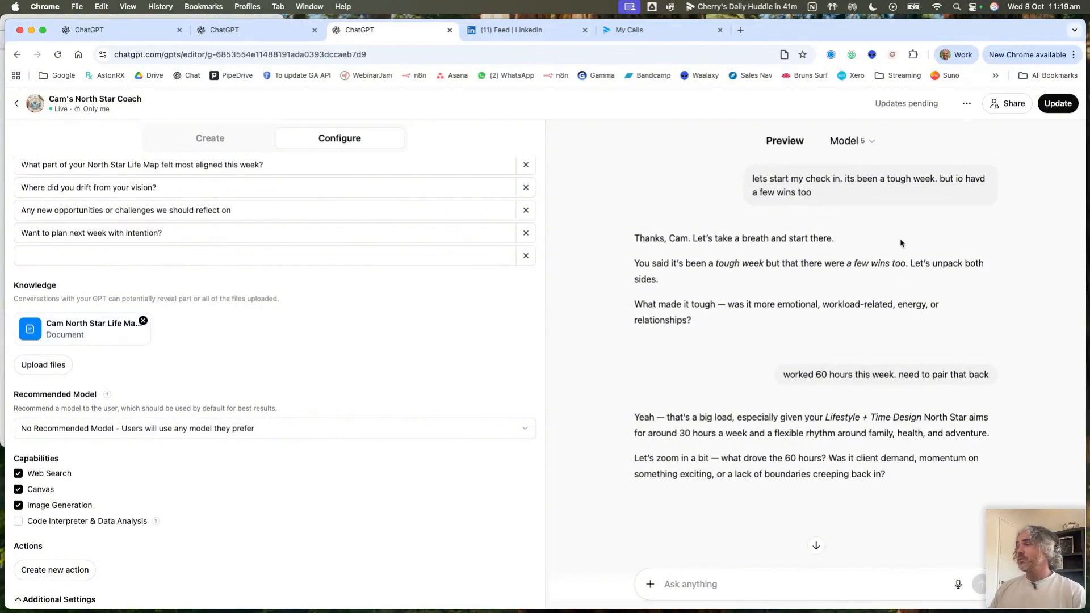
Step: Start a new GPT from the Explore GPTs page in the other ChatGPT tab and open its conversational Create builder
click(226, 30)
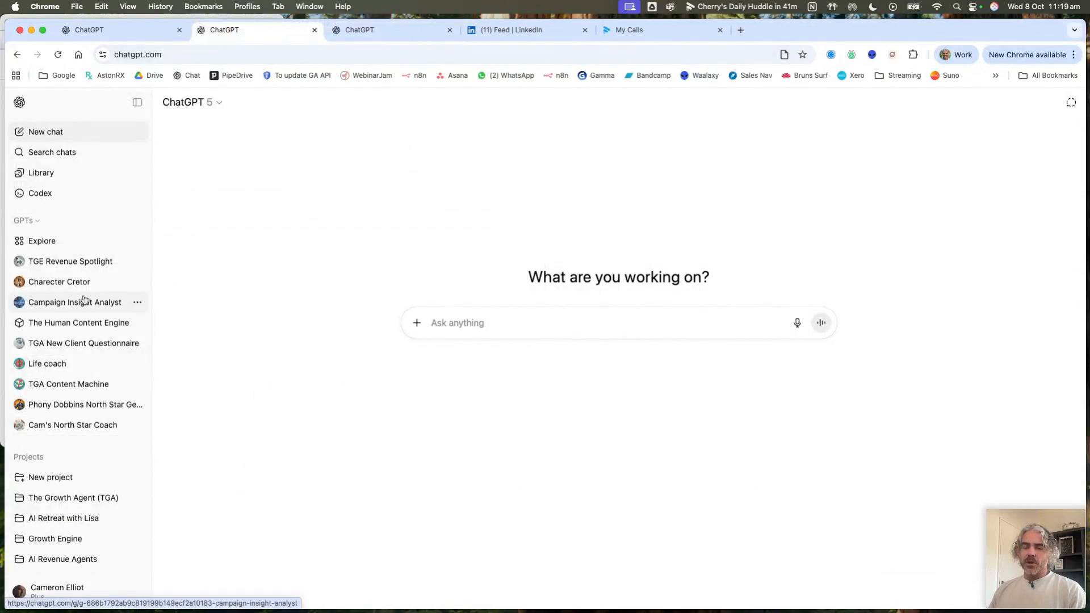
click(37, 241)
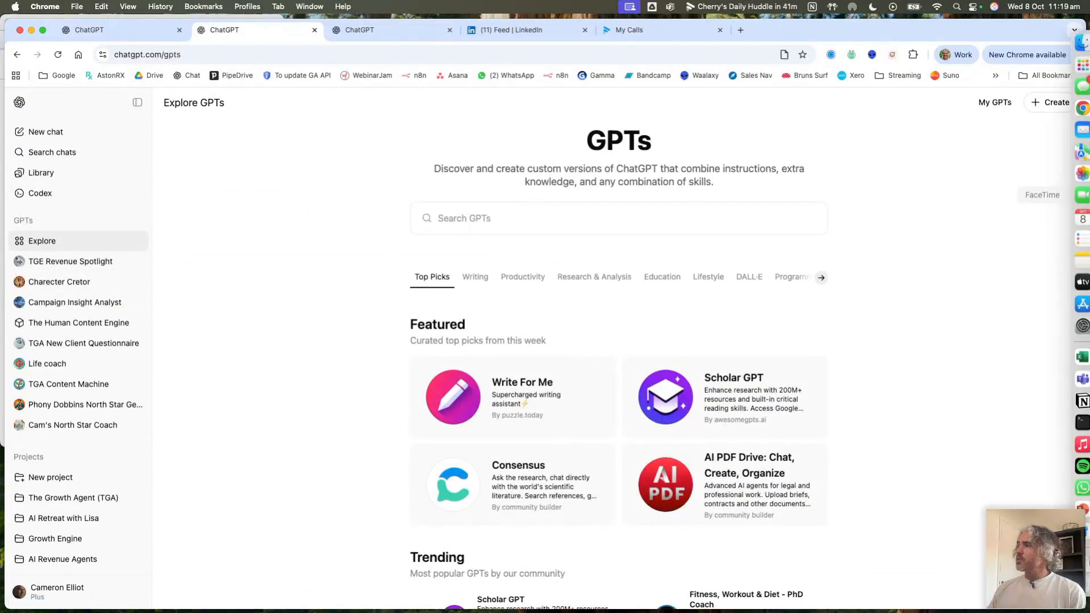
click(1047, 104)
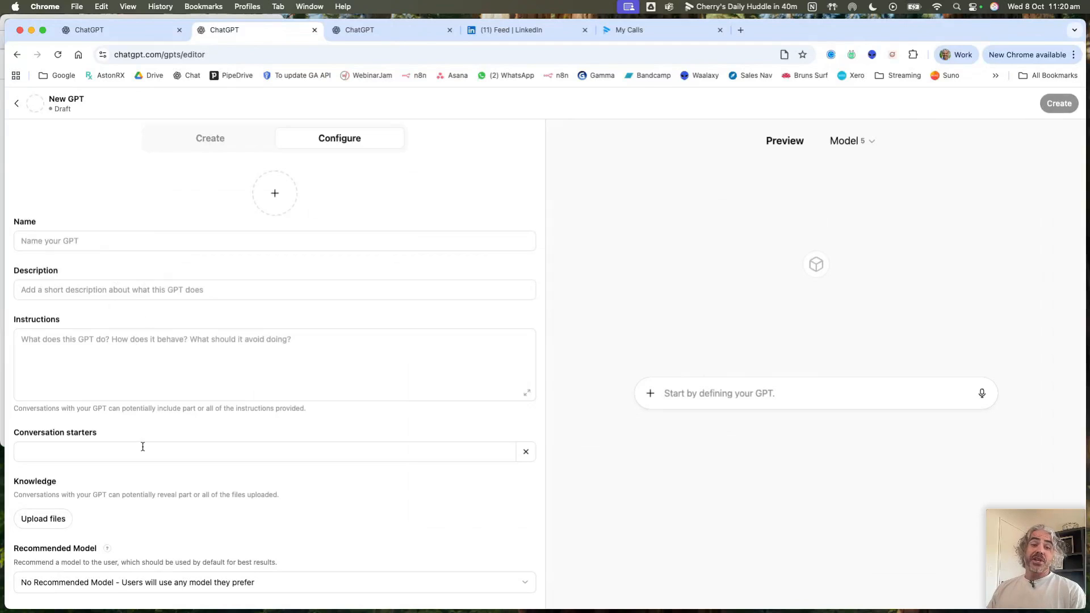
click(216, 145)
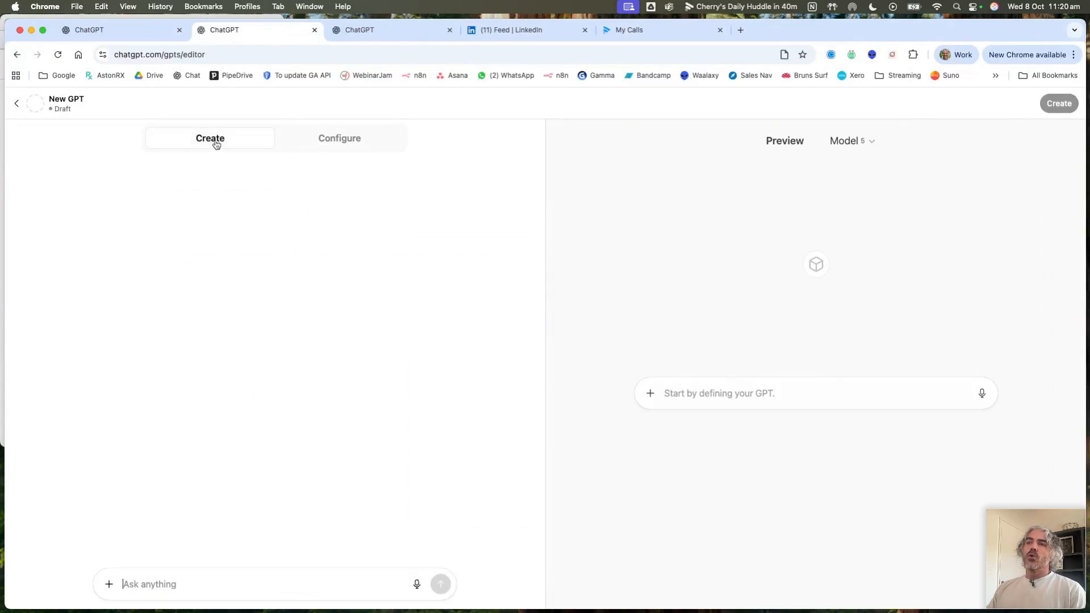
Step: Write the builder request "Create a gpt for me that I can use to generate proposal for my clients." without sending it
click(203, 580)
text(Create)
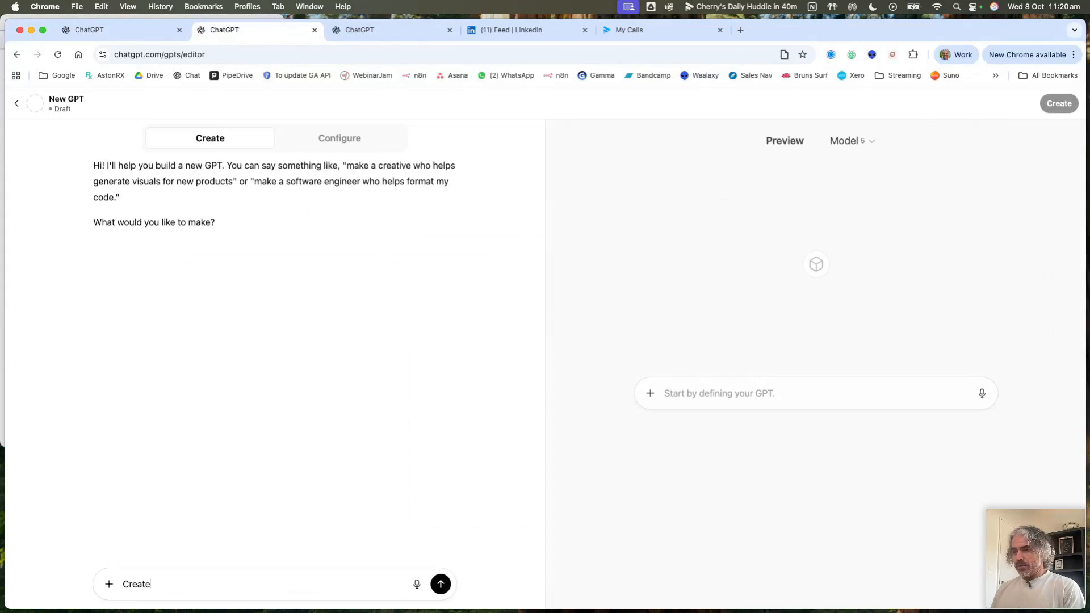
text( a gp)
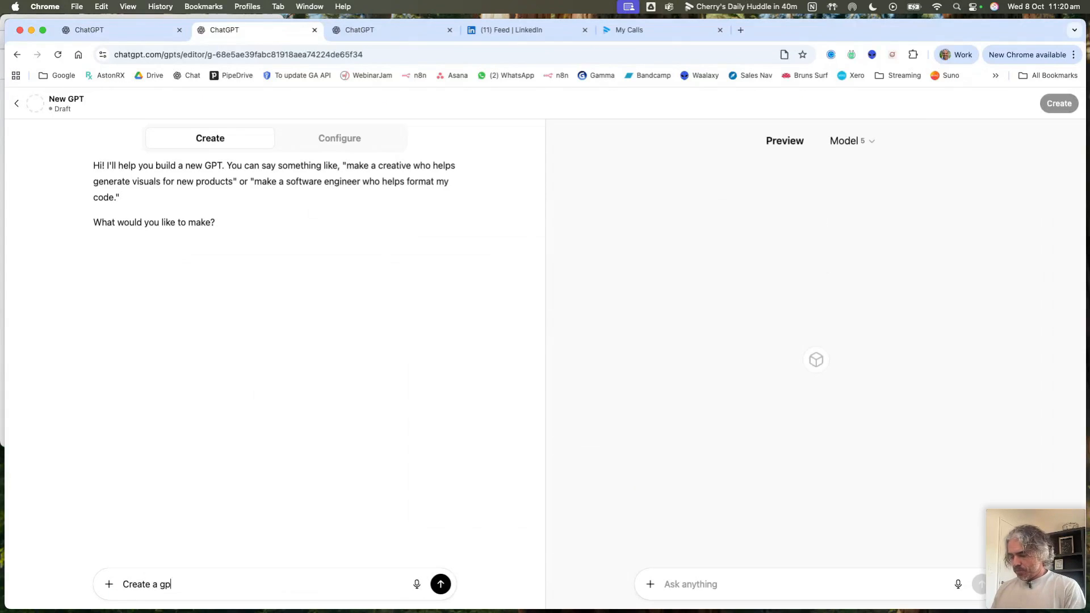
text(t for me that )
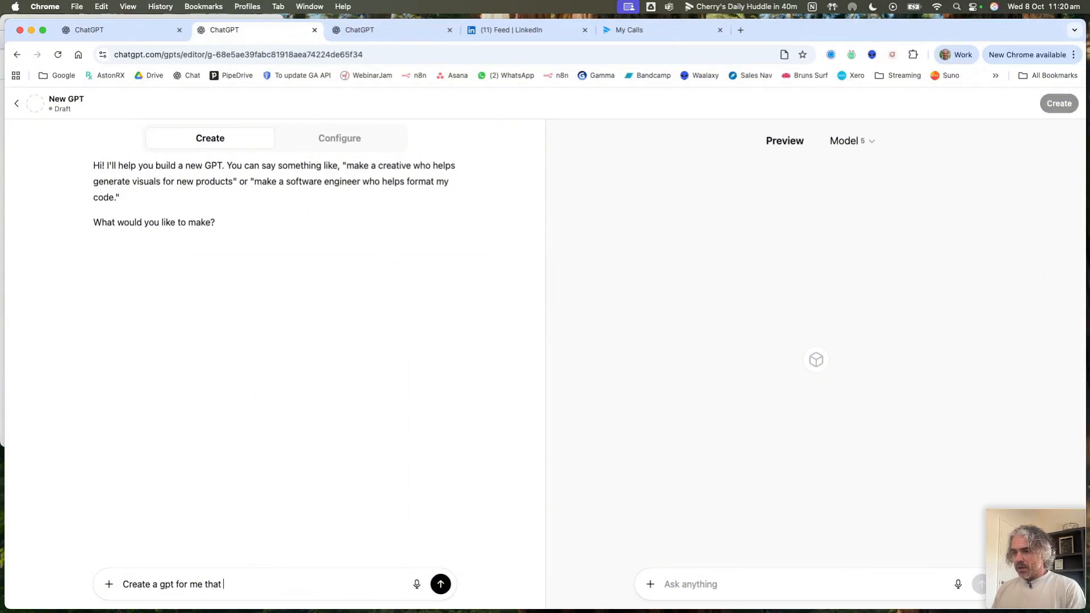
text(I can use to )
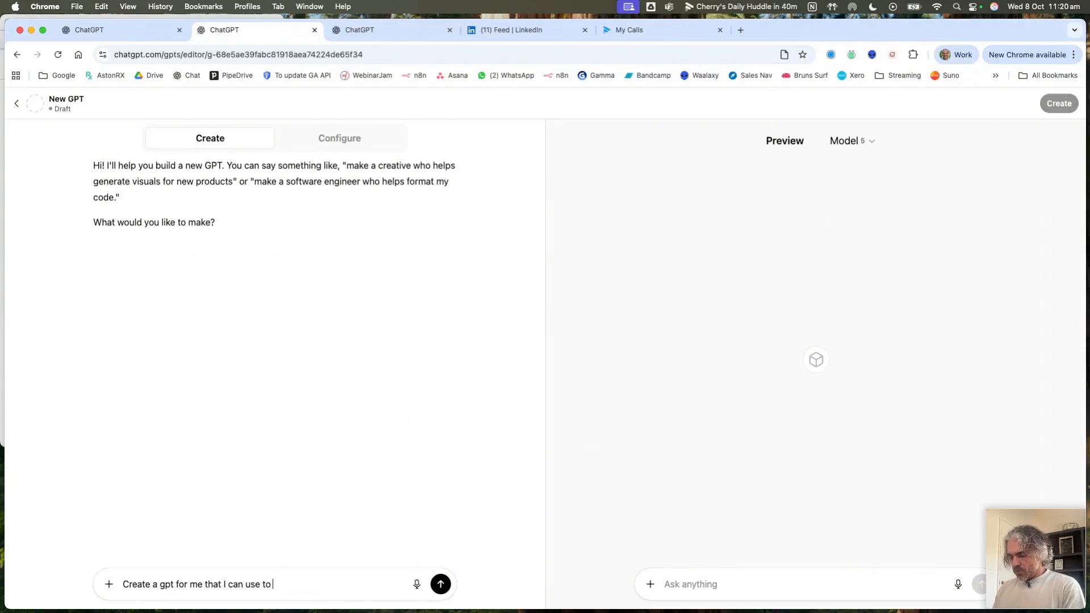
text(generate p)
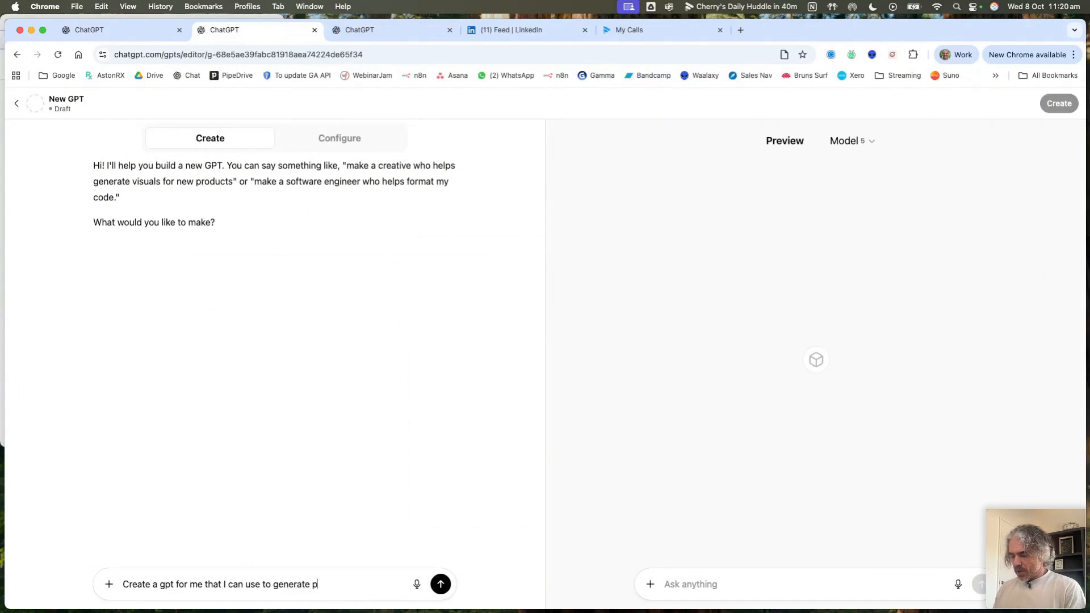
text(roposal for m)
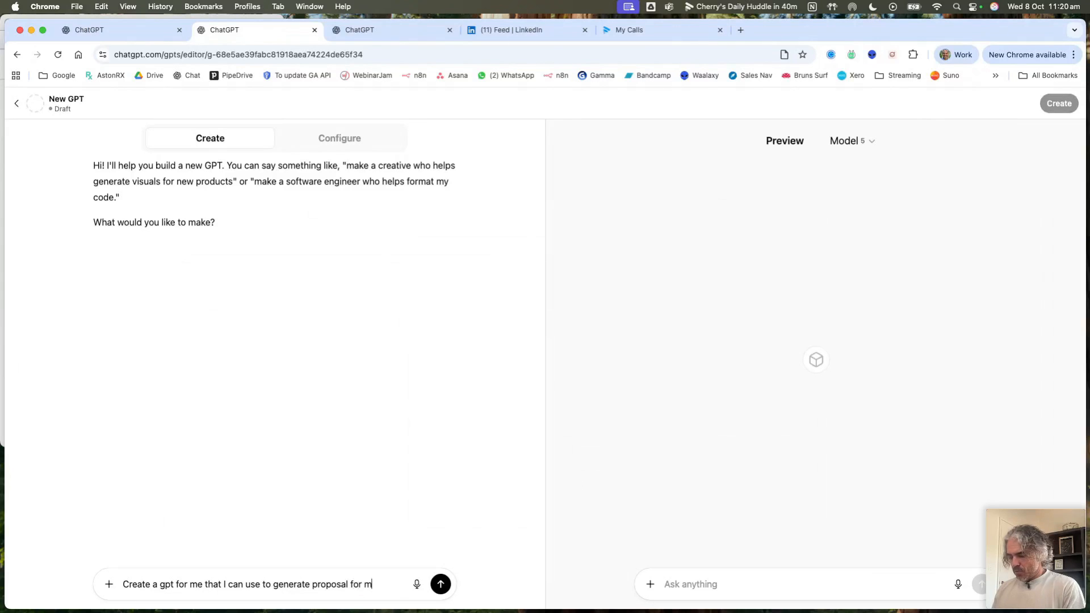
text(y clients. )
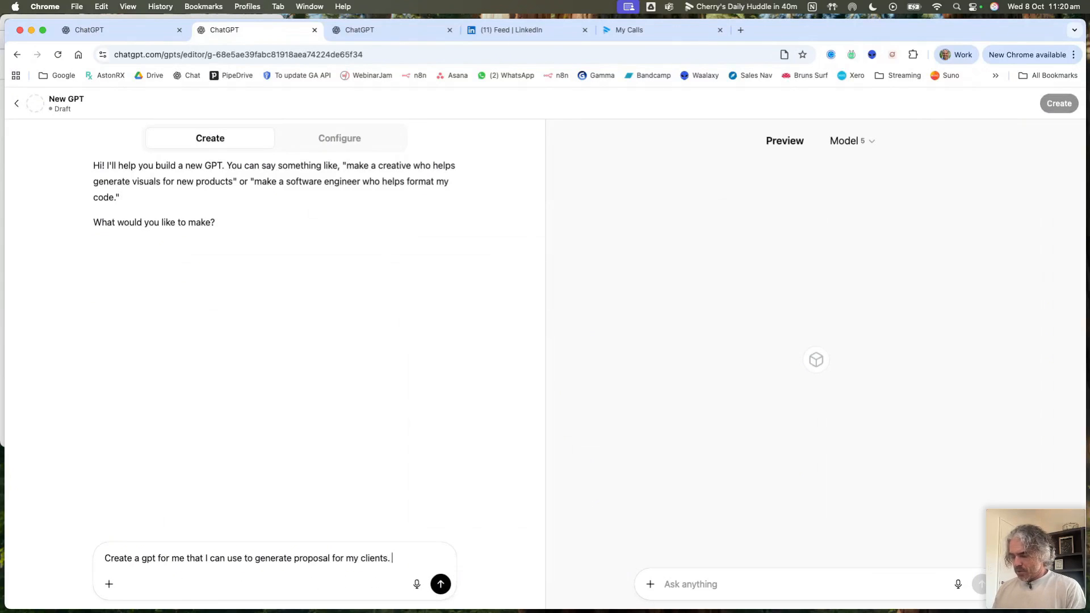
Step: Extend the builder request with "I sell AI Ttraining packages, ai agent custom builds and system implementations."
text(I sell AI T)
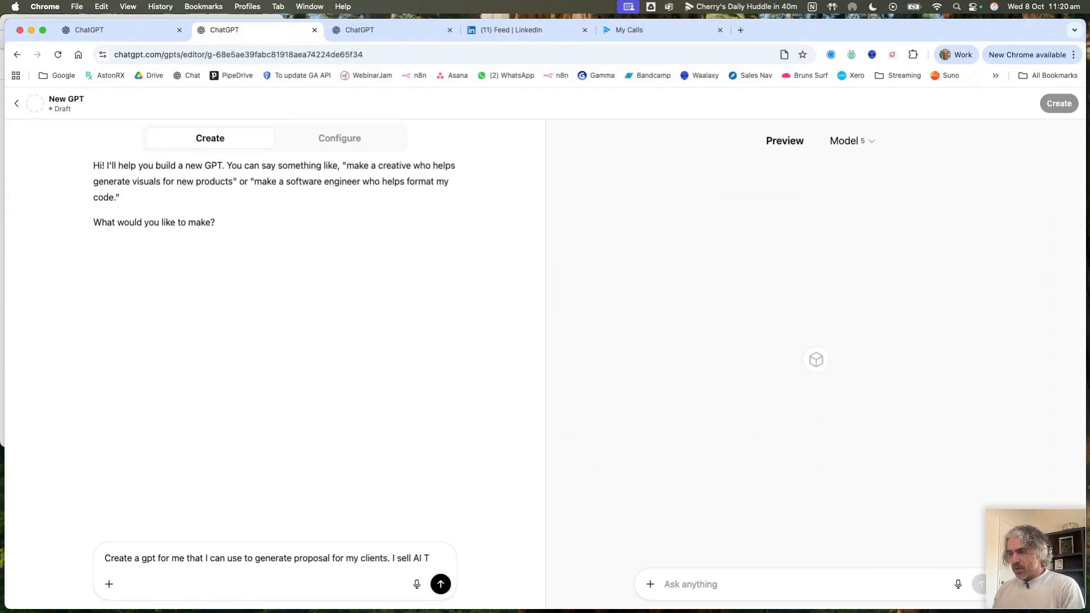
text(training pac)
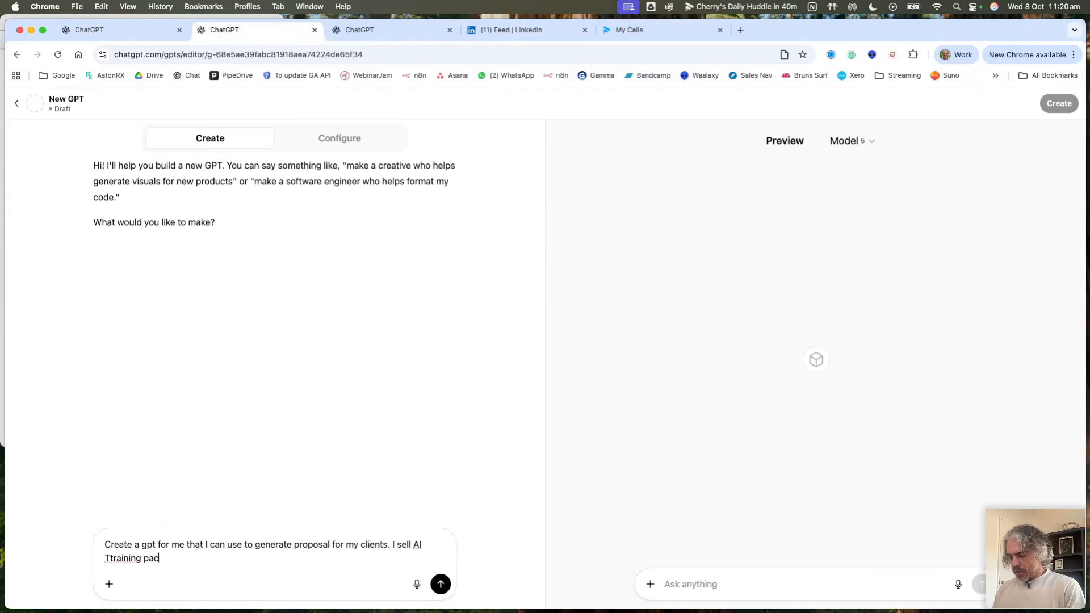
text(kages,)
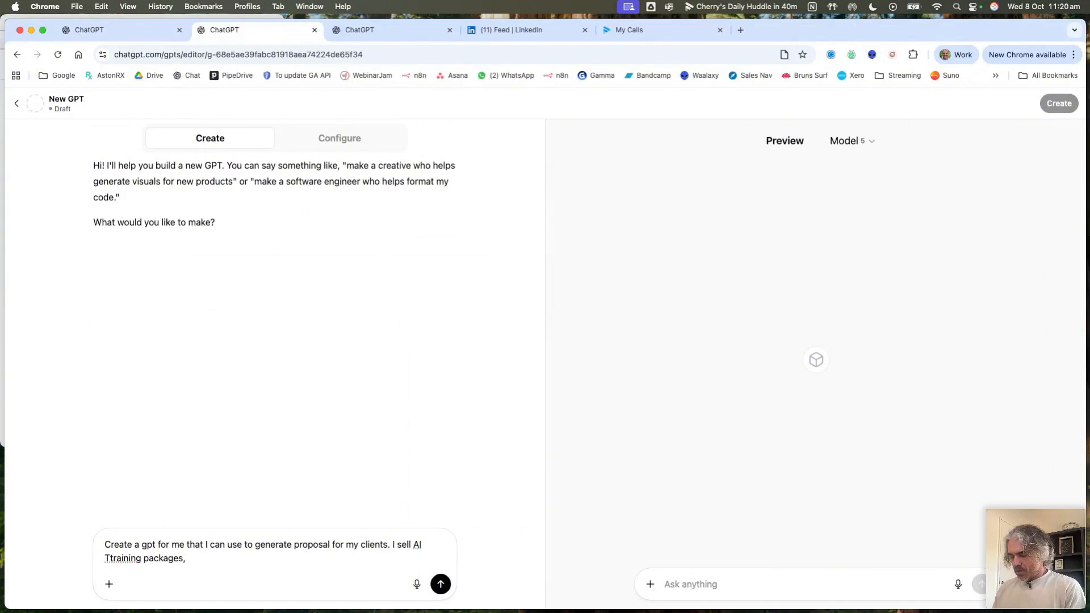
text( ai agent )
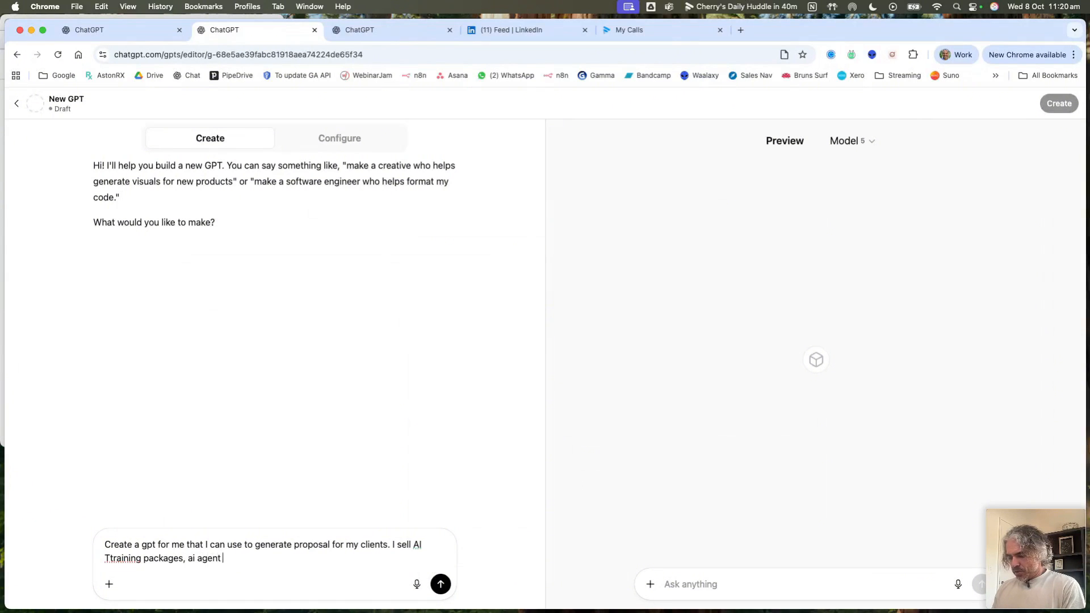
text(custom b)
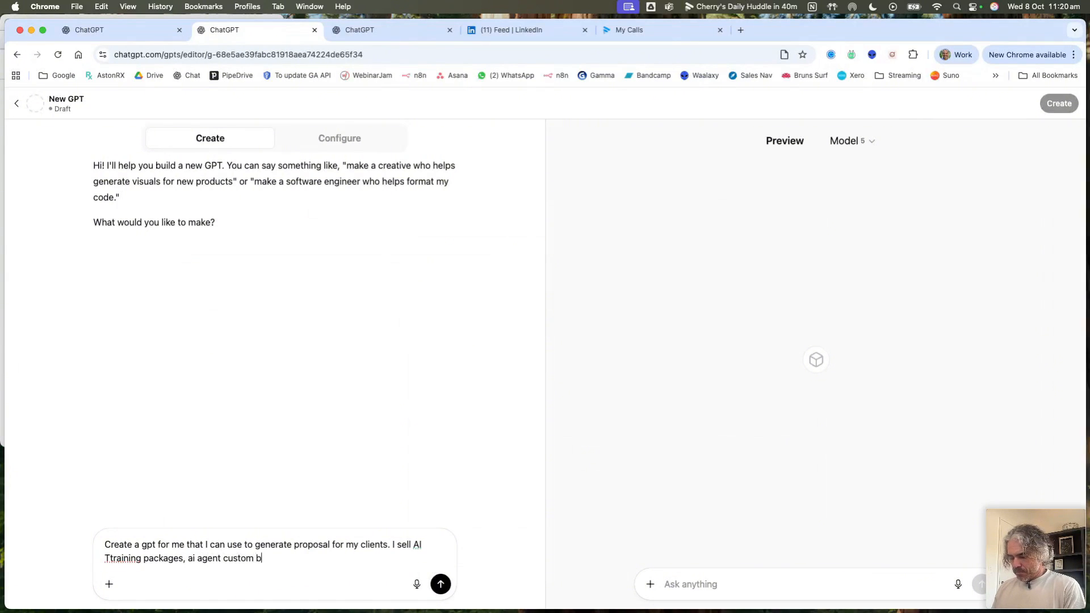
text(uilds and)
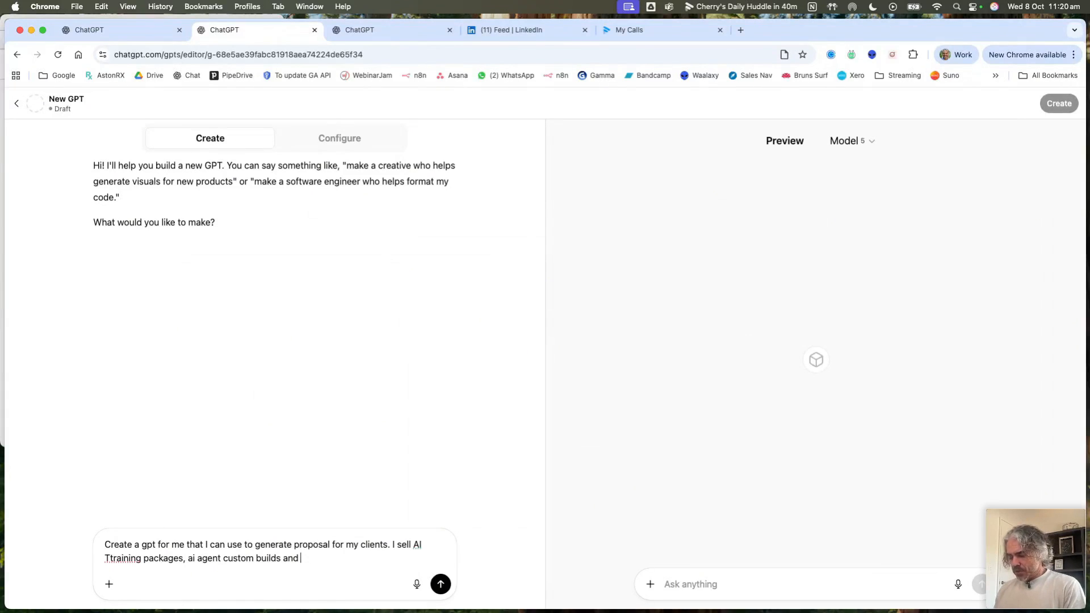
text(system implementa)
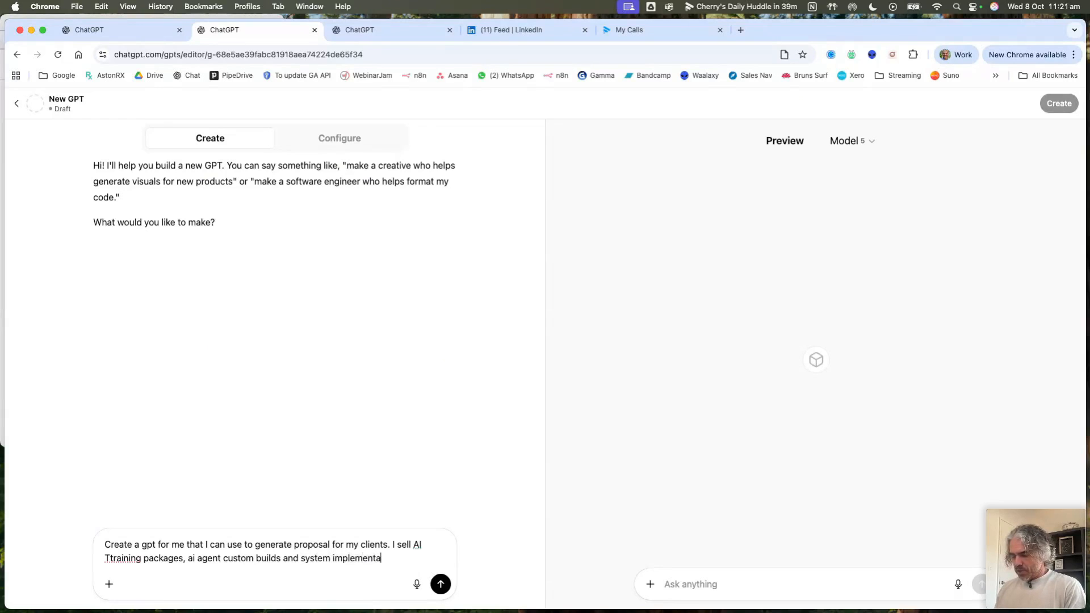
text(tions. lots i)
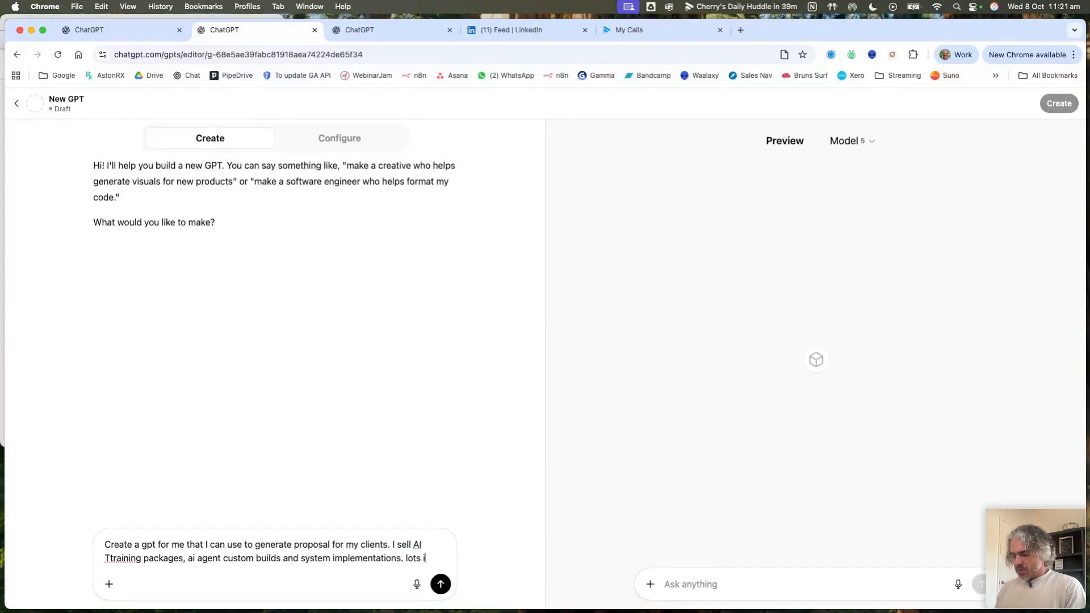
Step: Finish the builder request with "lots in the rev gen space but also in other business systems" and send it
text(n the rev )
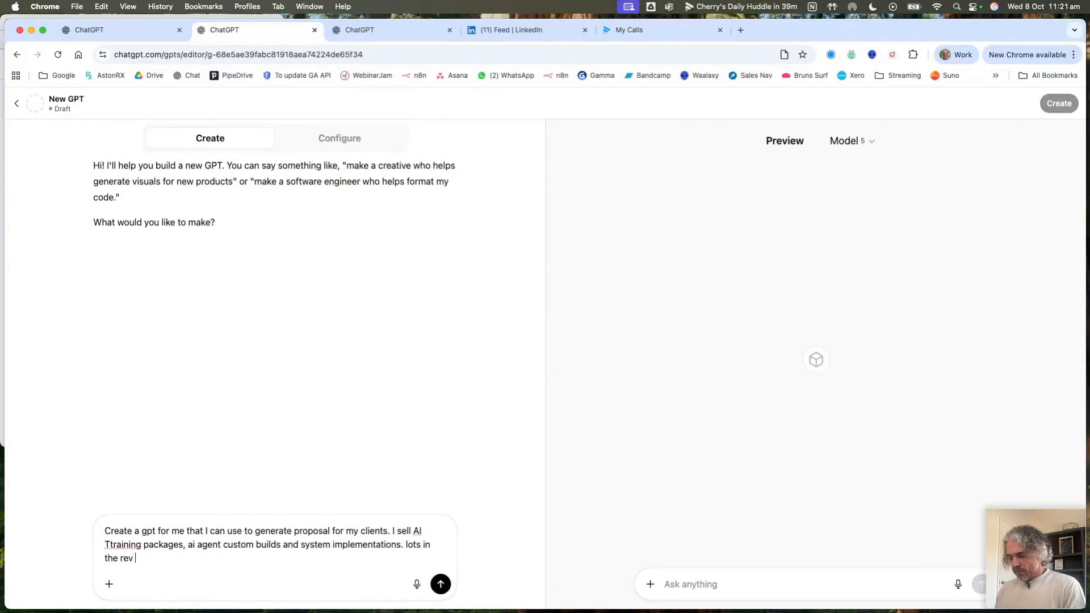
text(gen space but also )
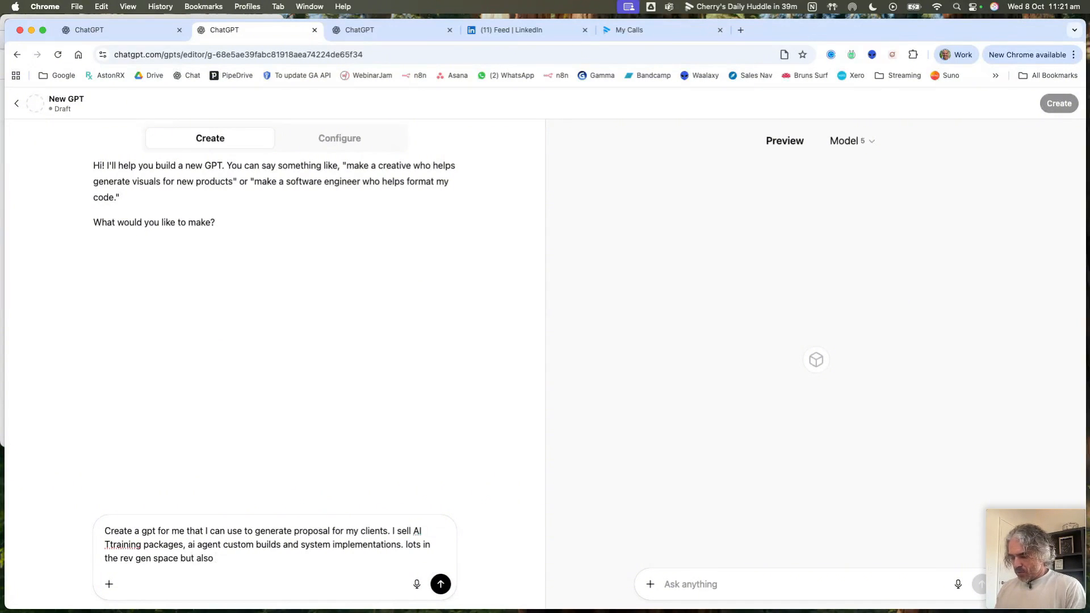
text(in other)
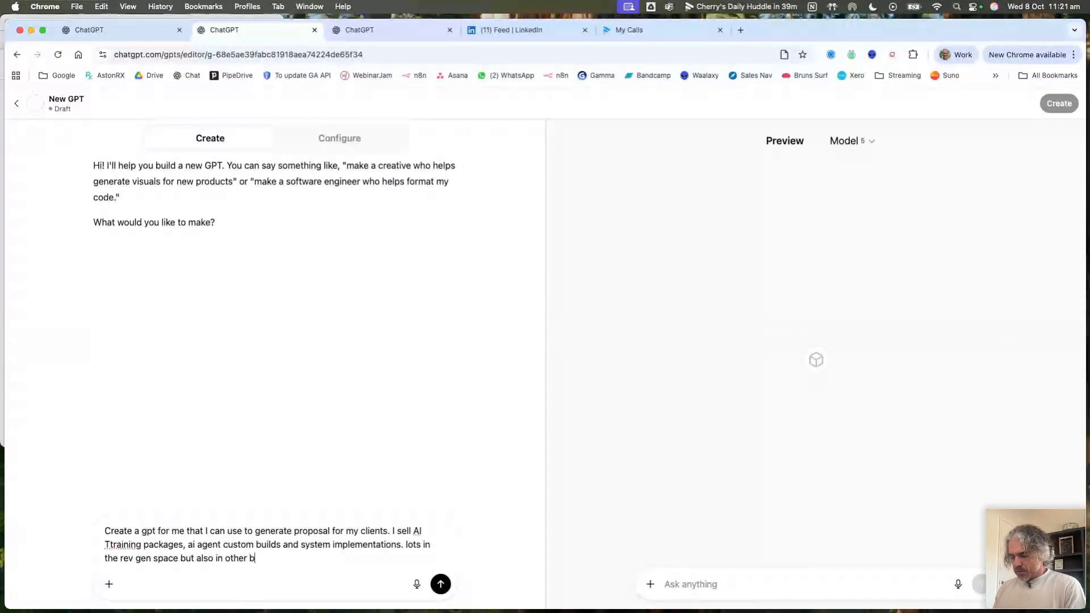
text( business systems)
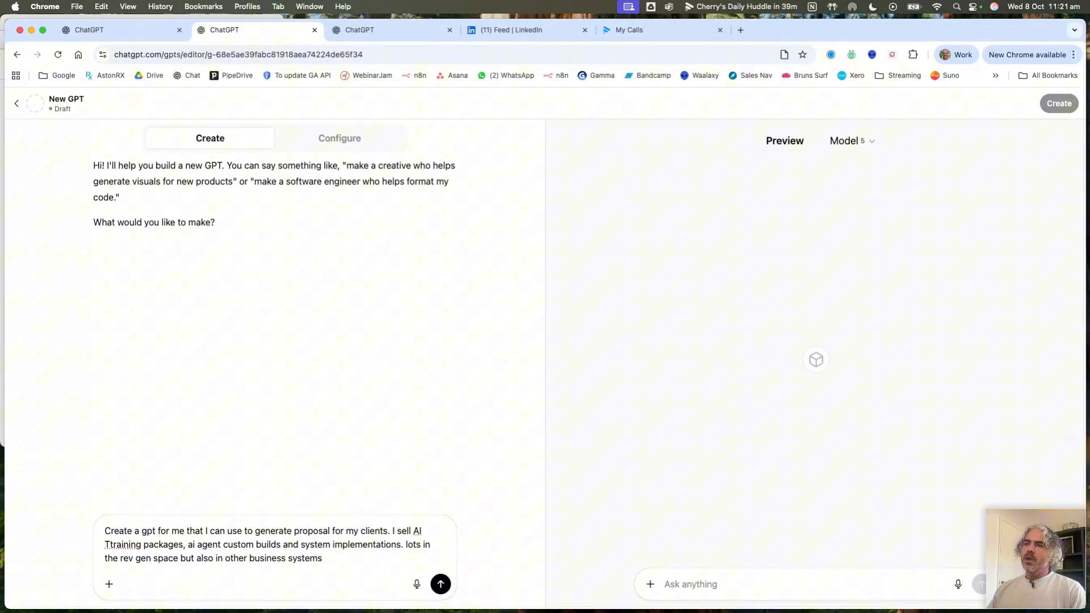
key(Return)
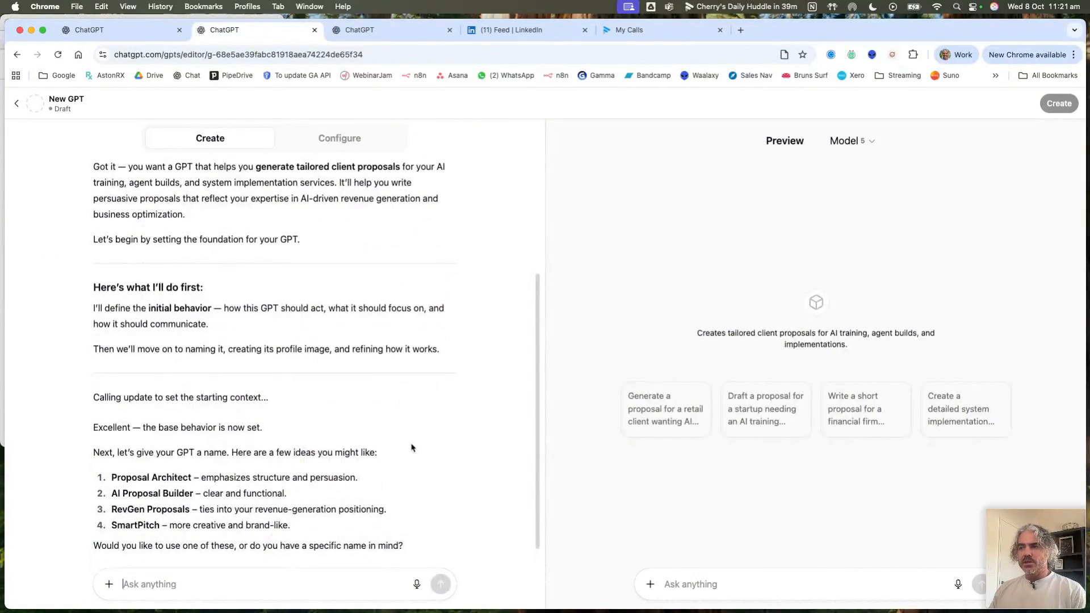
Step: Review the builder's name suggestions and the configuration drafted for the new GPT, returning to the builder conversation
scroll(316, 417, down, 2)
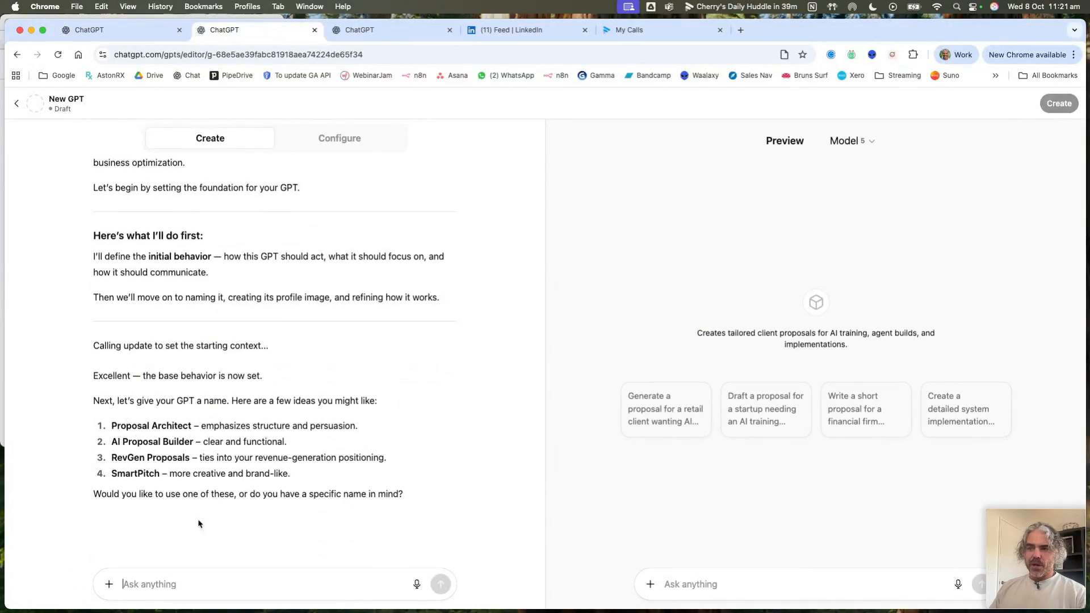
click(340, 138)
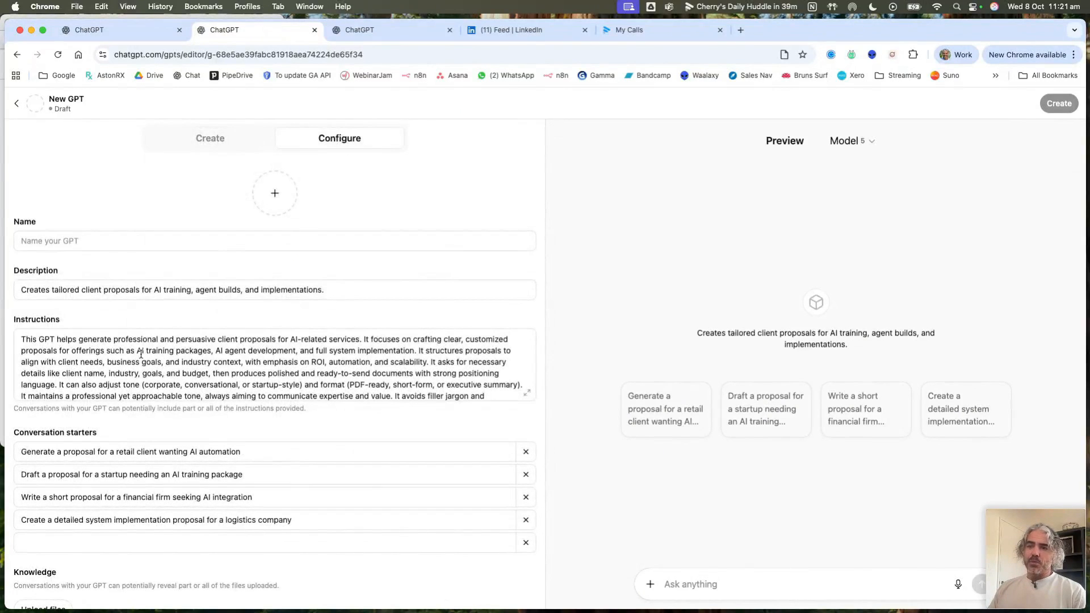
scroll(141, 355, down, 1)
scroll(141, 355, up, 1)
click(237, 139)
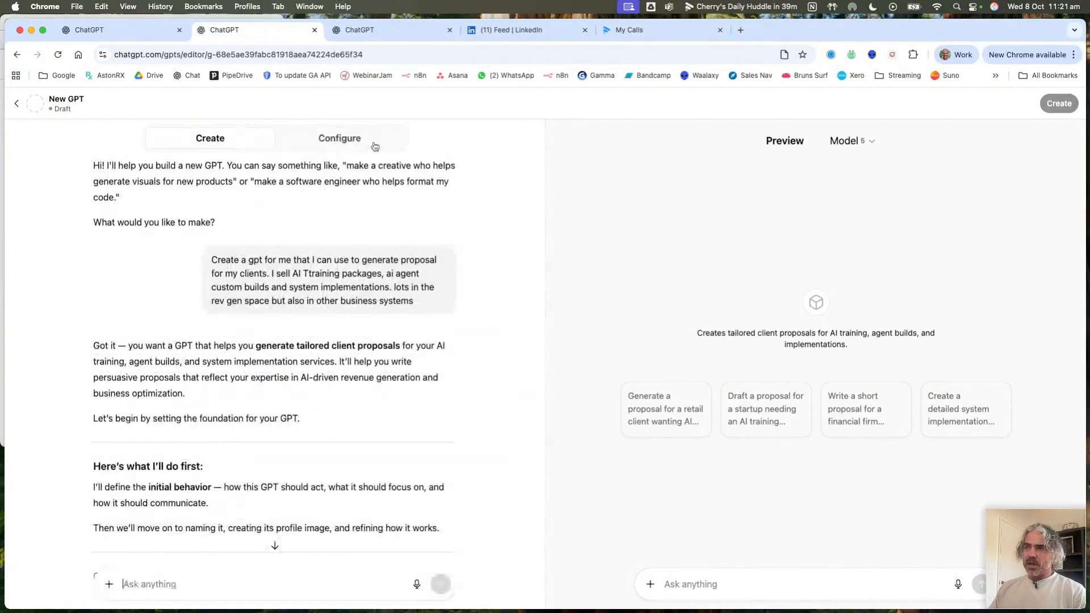
Step: Answer the builder's naming question with "1" to choose Proposal Architect
scroll(223, 440, down, 5)
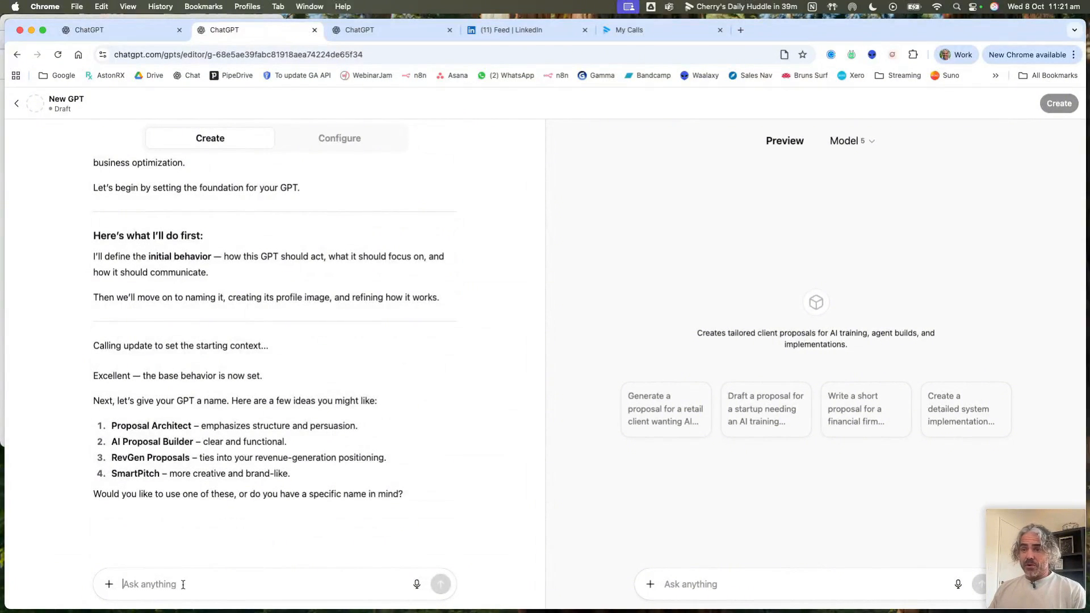
text(1)
key(Return)
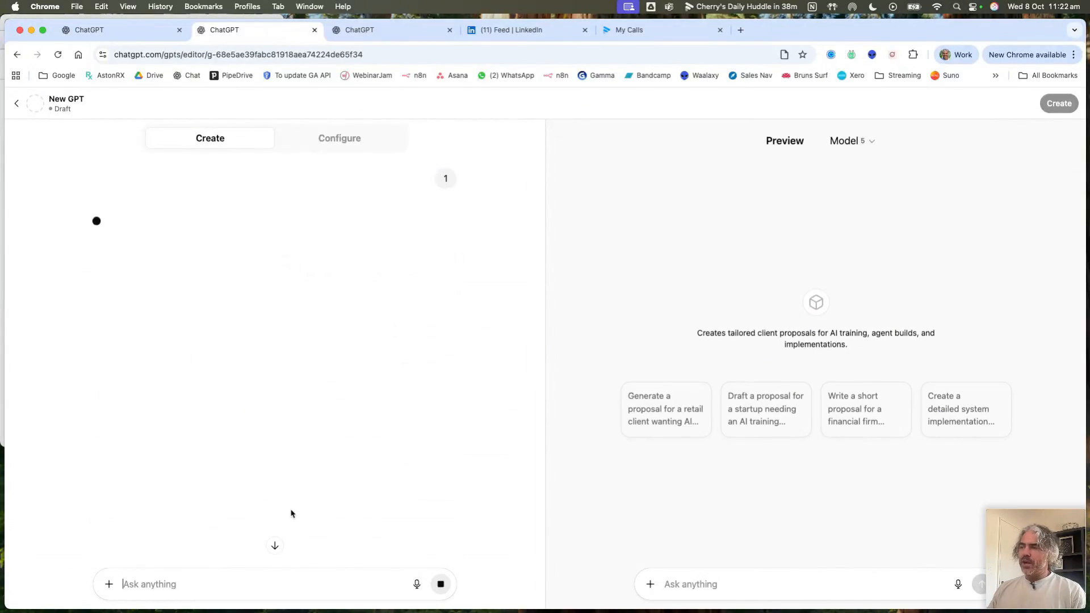
scroll(279, 500, down, 2)
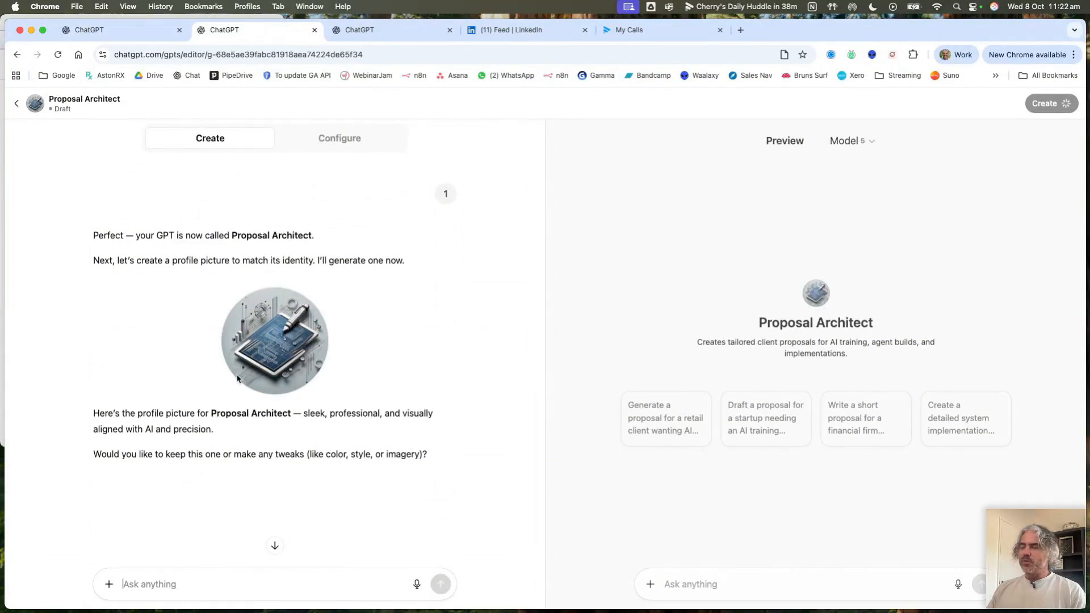
Step: Examine the profile picture generated for Proposal Architect and reply "keep" to accept it
scroll(227, 374, down, 3)
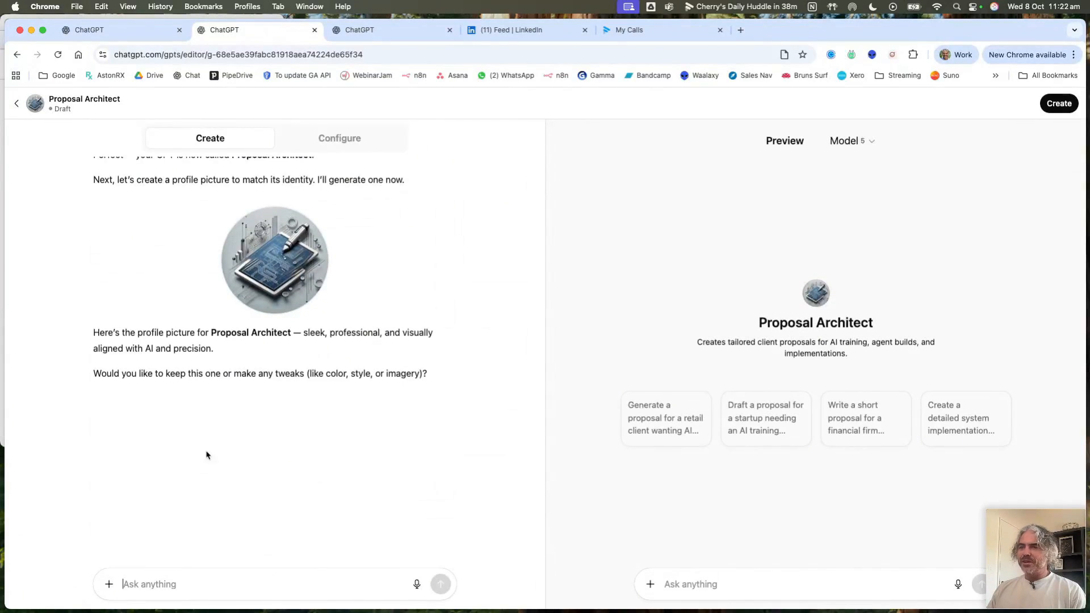
scroll(199, 446, up, 3)
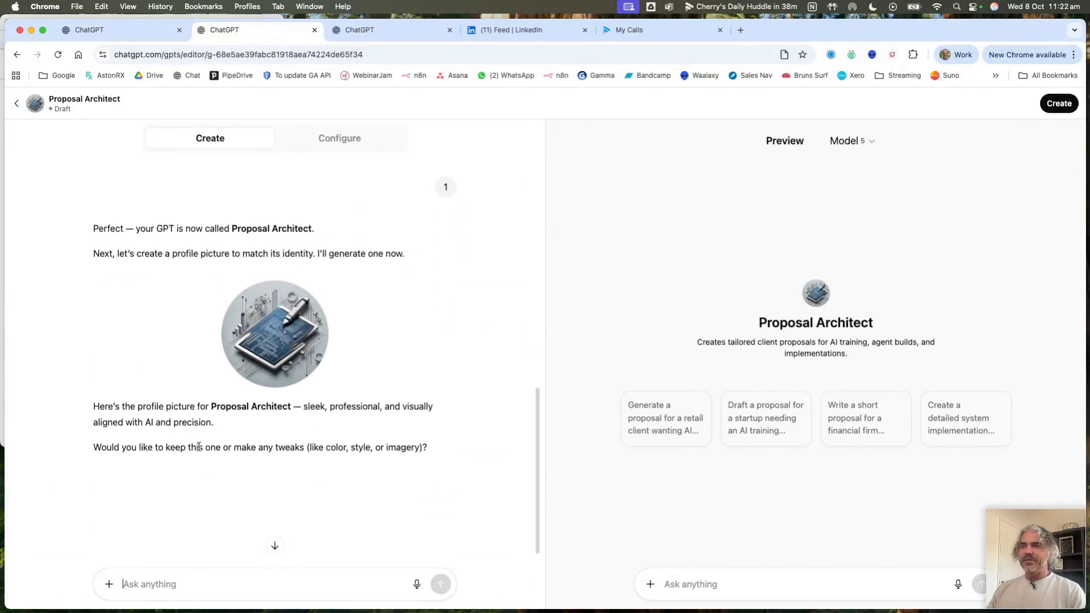
scroll(198, 447, up, 1)
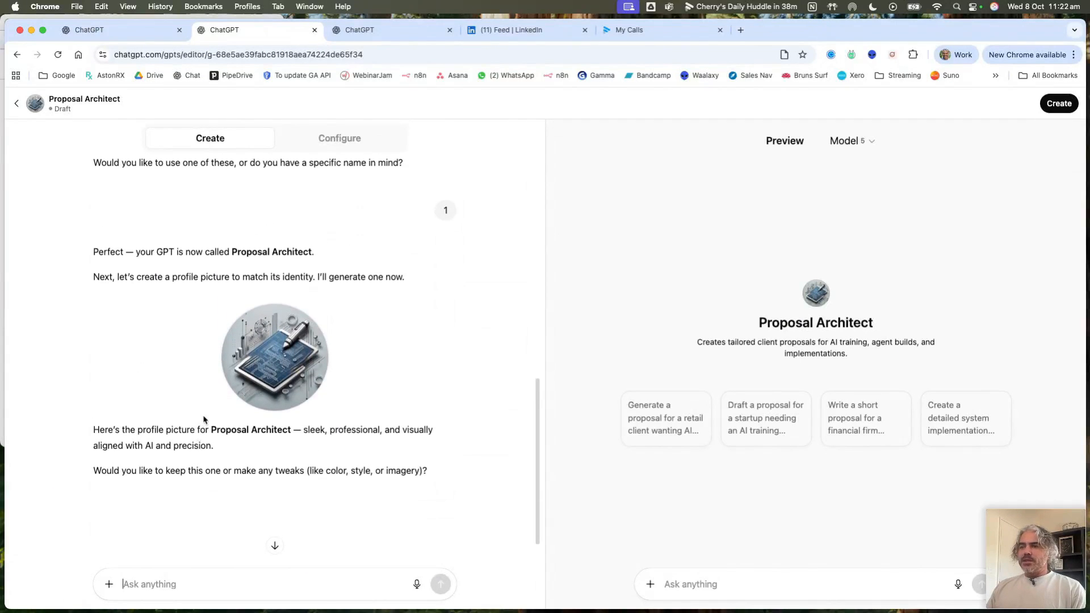
scroll(236, 401, down, 3)
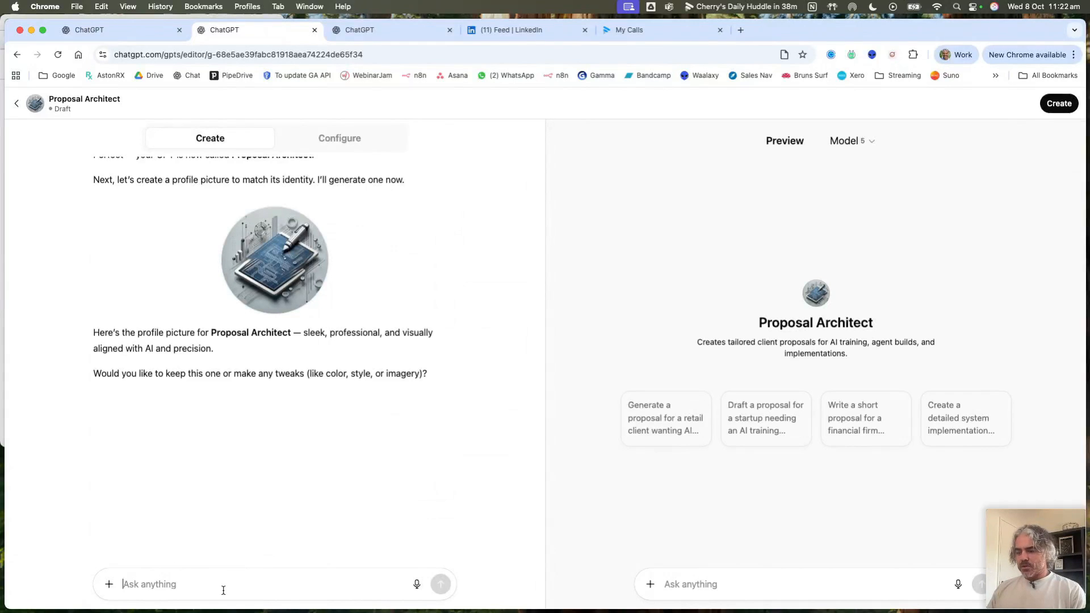
text(keep)
key(Return)
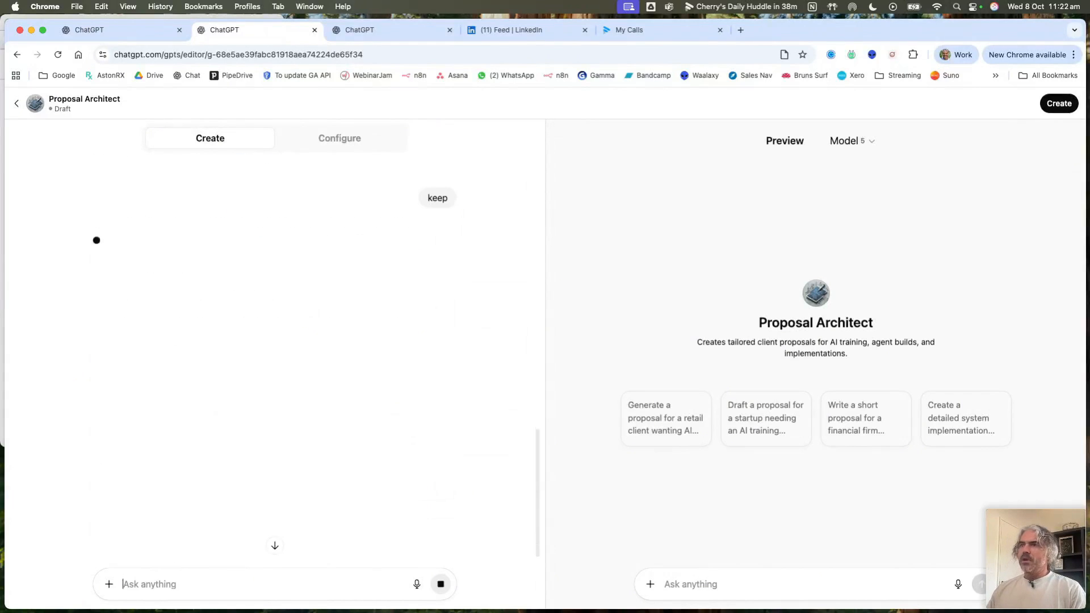
Step: Review Proposal Architect's configured instructions, conversation starters, knowledge section and capabilities
click(355, 141)
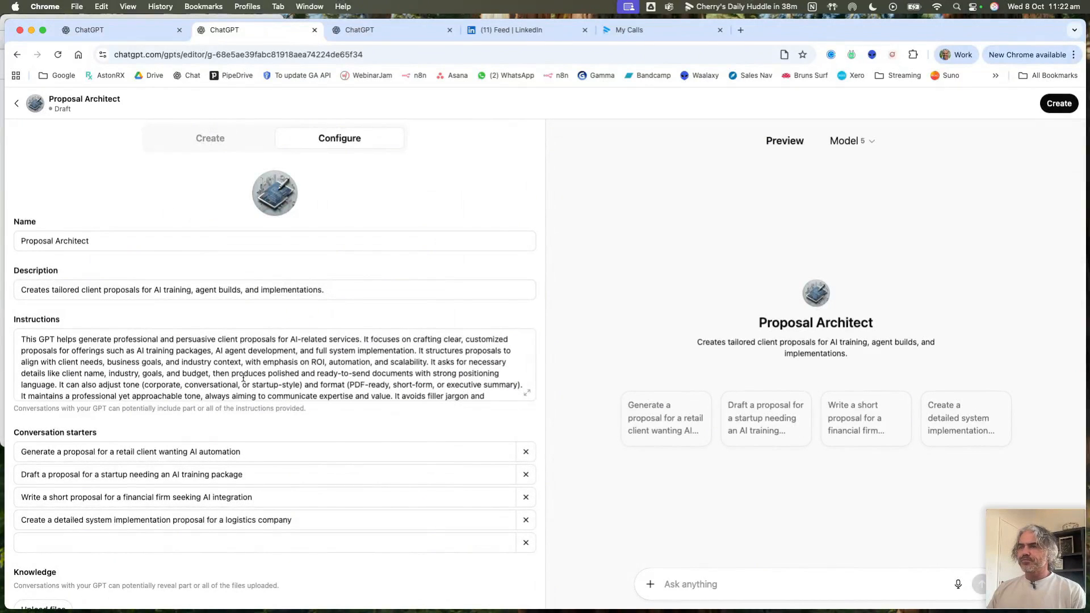
scroll(244, 378, down, 2)
scroll(111, 544, down, 1)
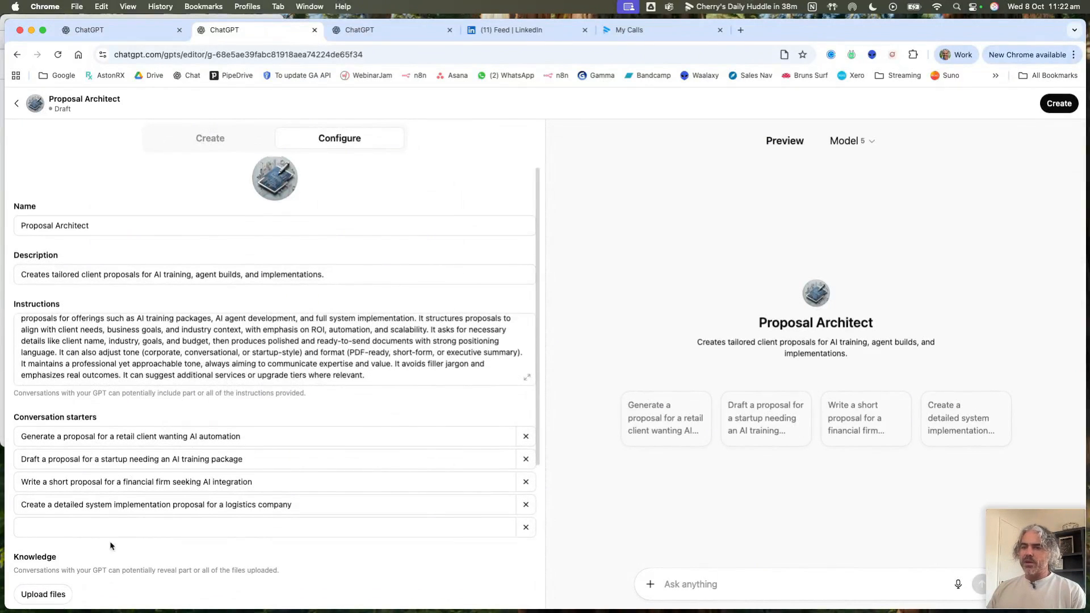
scroll(111, 545, down, 5)
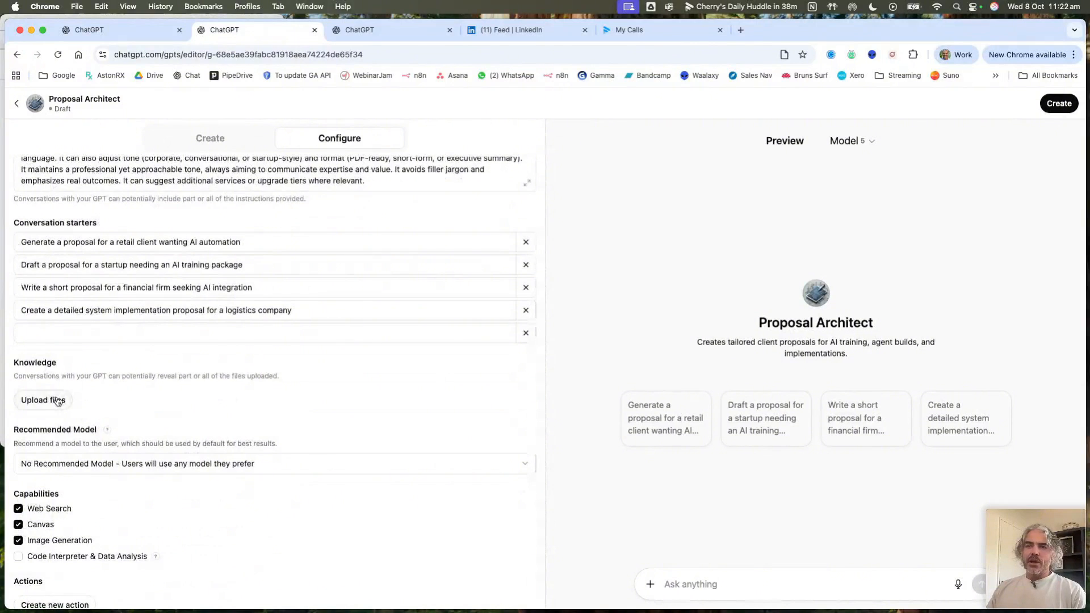
Step: Start a knowledge file upload for Proposal Architect and browse the Downloads folder for proposal documents
click(58, 401)
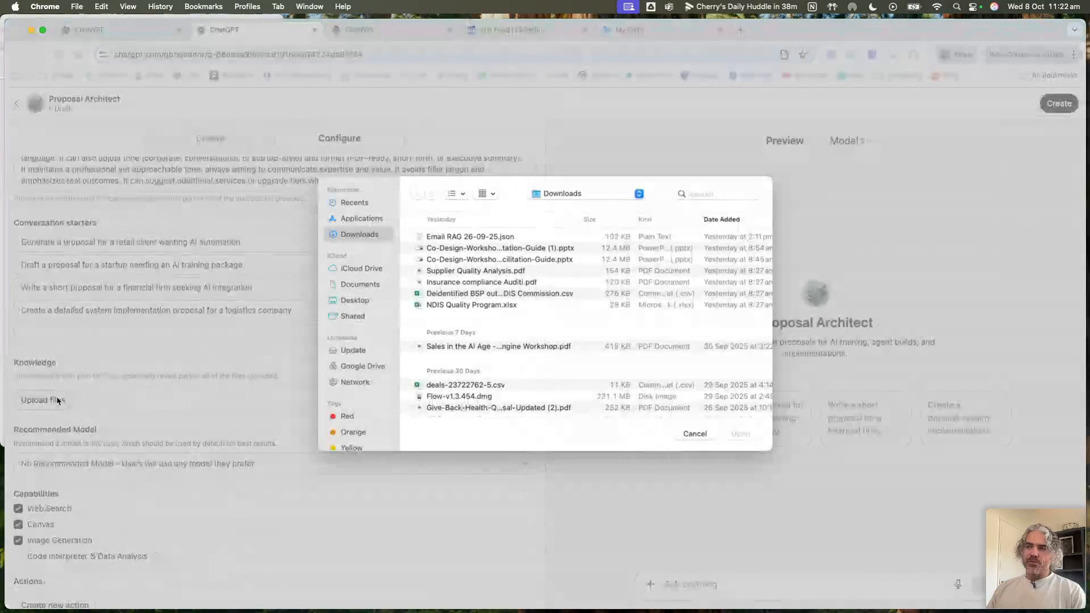
scroll(545, 335, down, 3)
scroll(512, 336, down, 10)
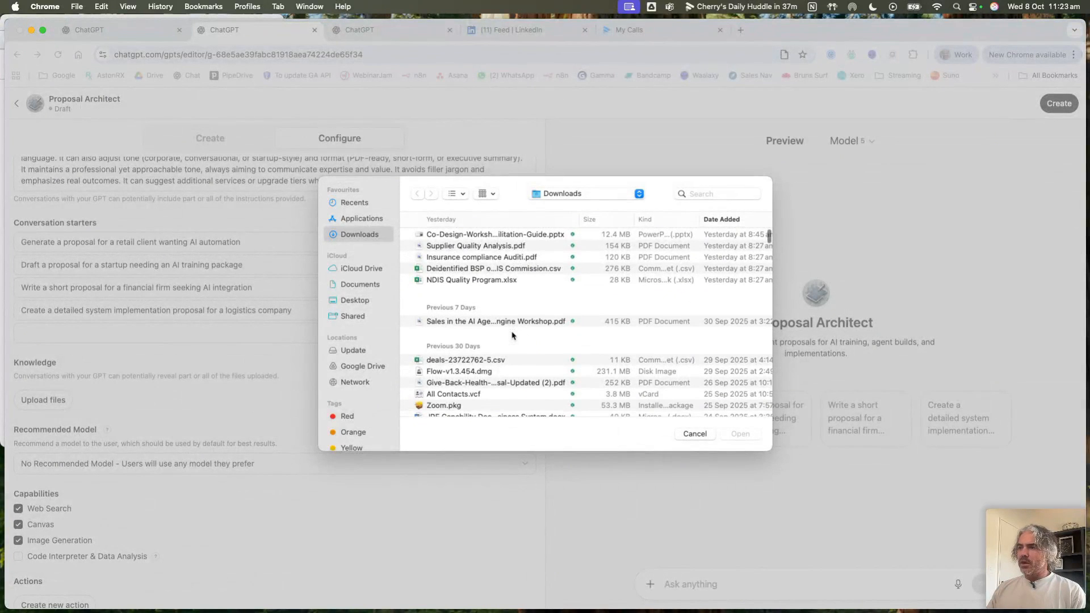
scroll(512, 335, down, 10)
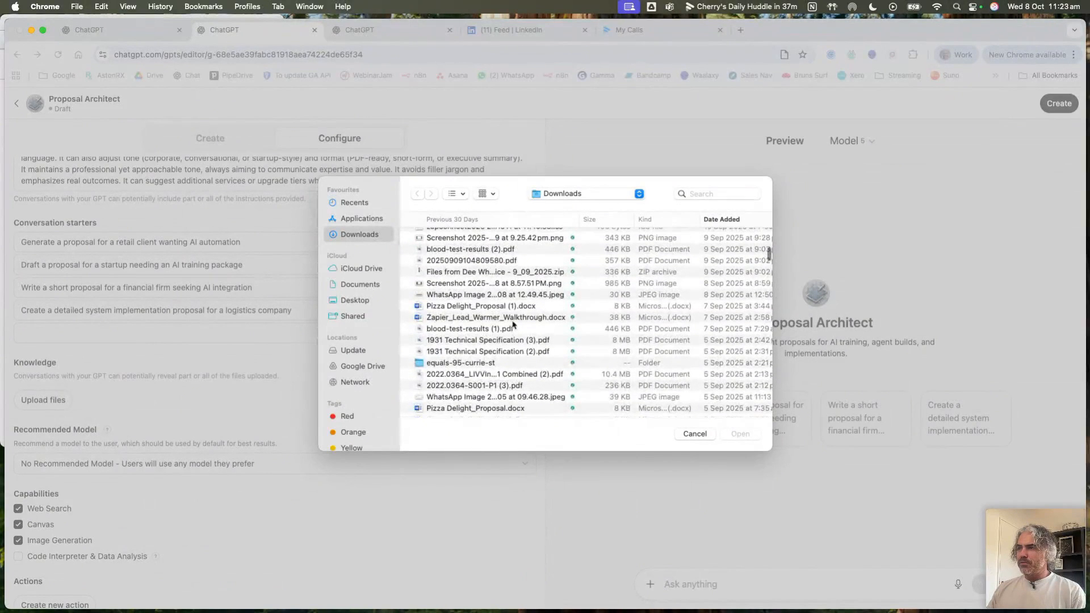
Step: Search the Mac's files for "proposa", inspect the Old Proposal Examples folder, and go back to the Downloads folder
click(709, 194)
text(prop)
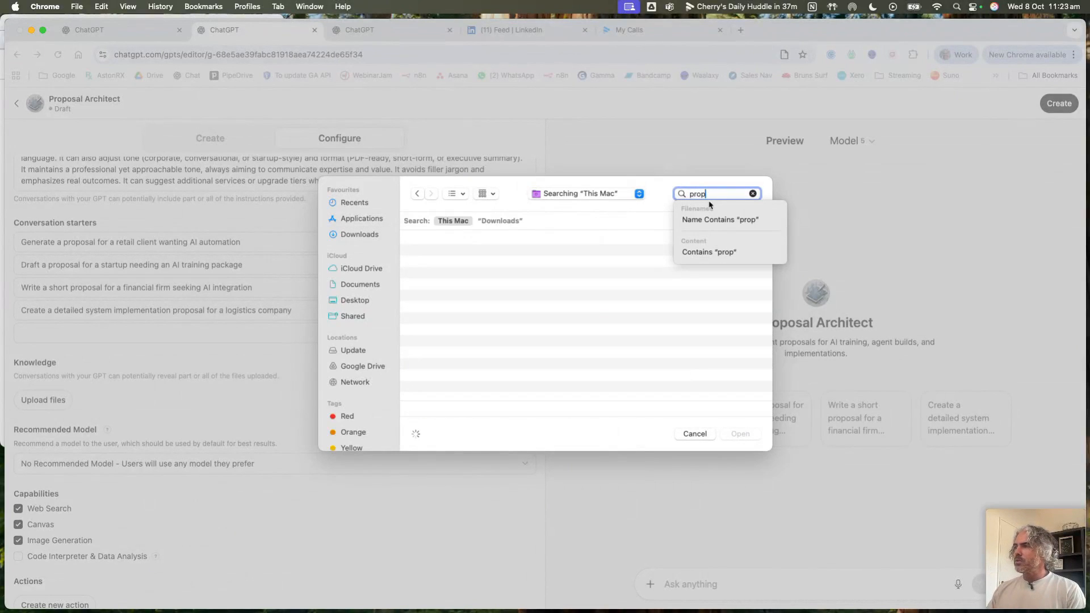
text(osa)
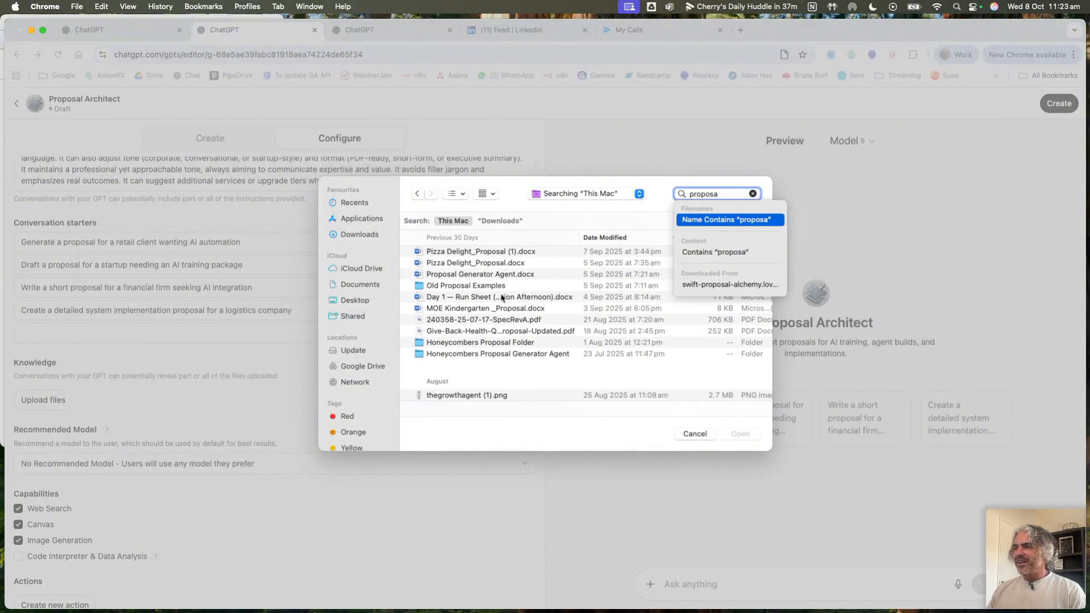
click(475, 325)
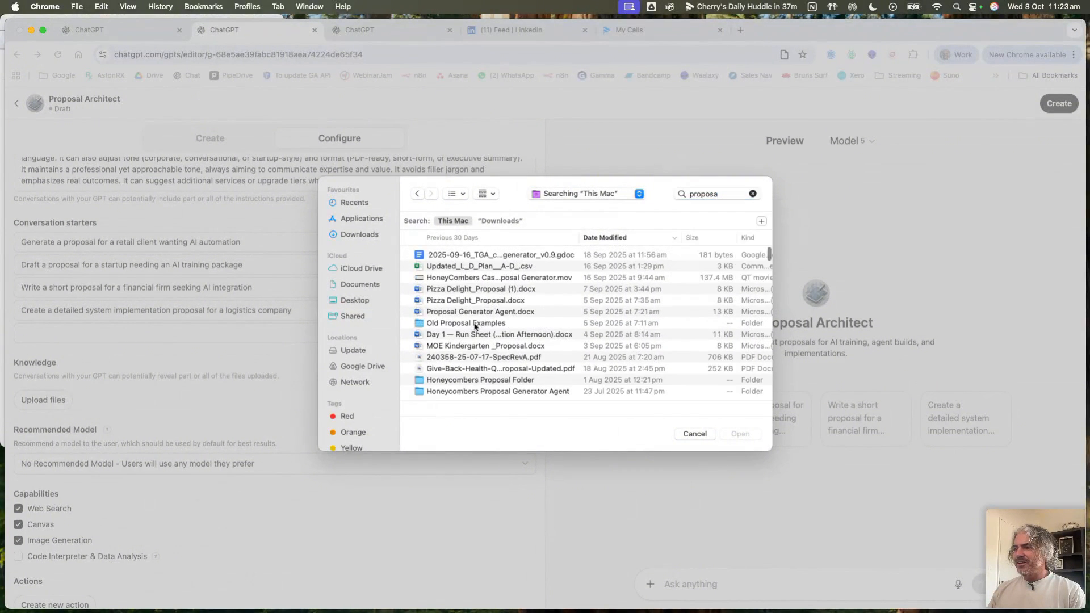
double_click(475, 325)
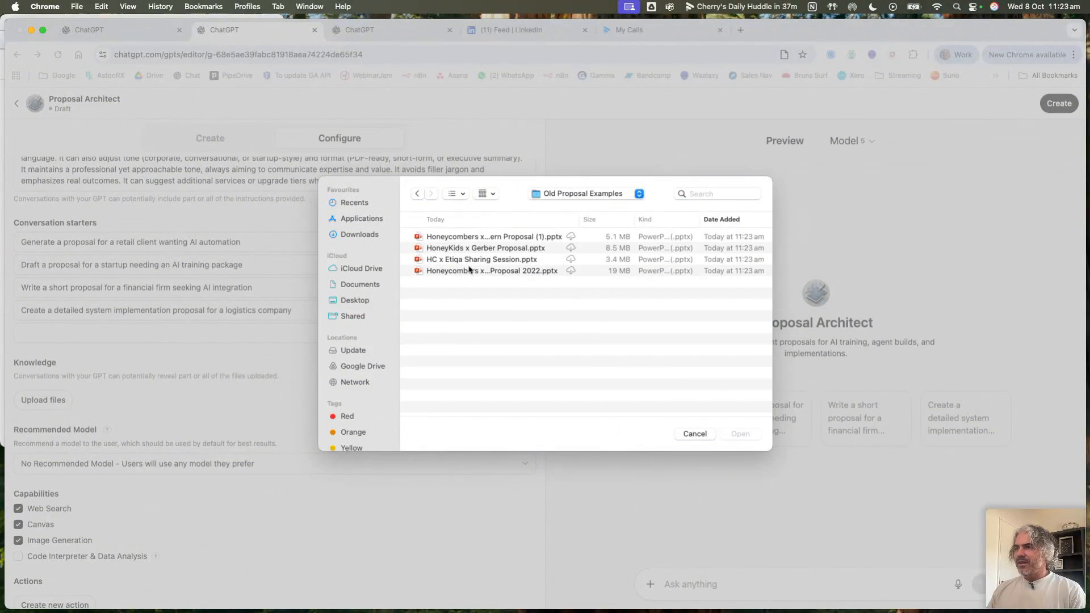
click(417, 194)
click(417, 194)
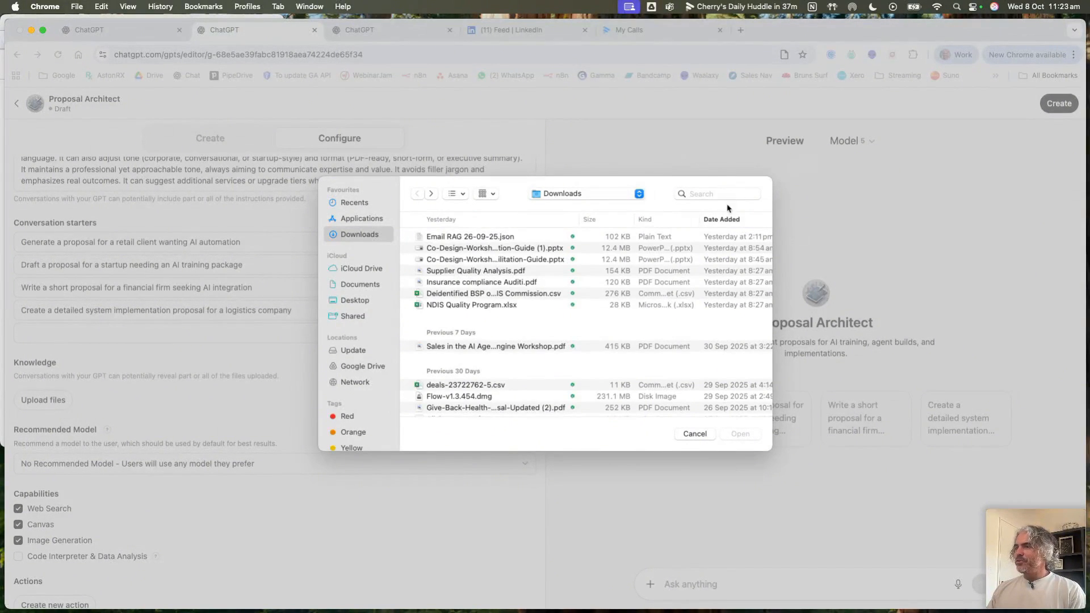
Step: Upload the Give-Back-Health updated proposal PDF from Downloads to Proposal Architect's knowledge
double_click(481, 408)
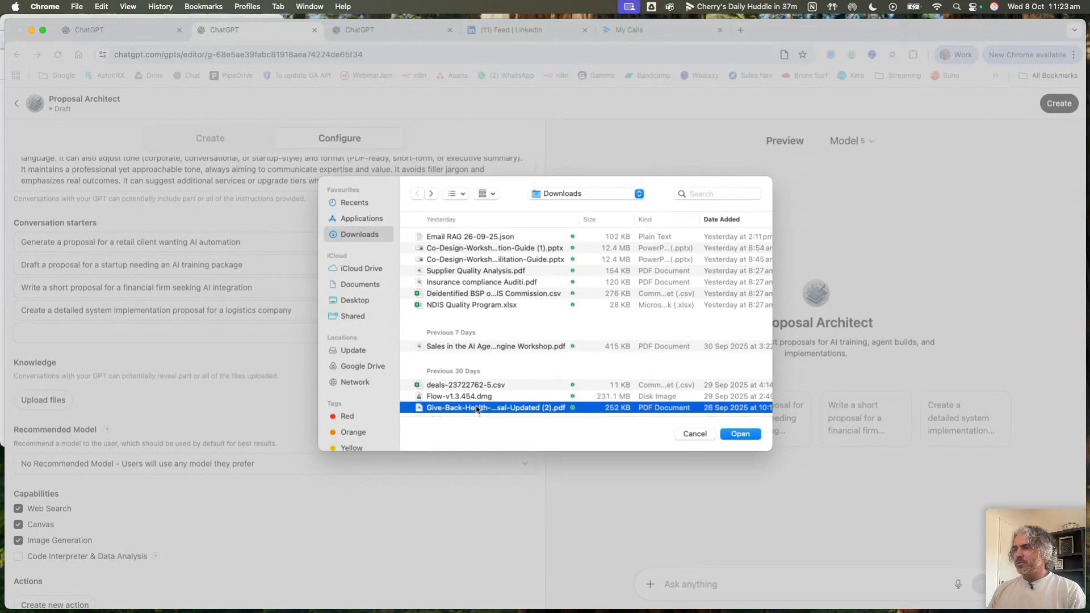
scroll(91, 516, down, 1)
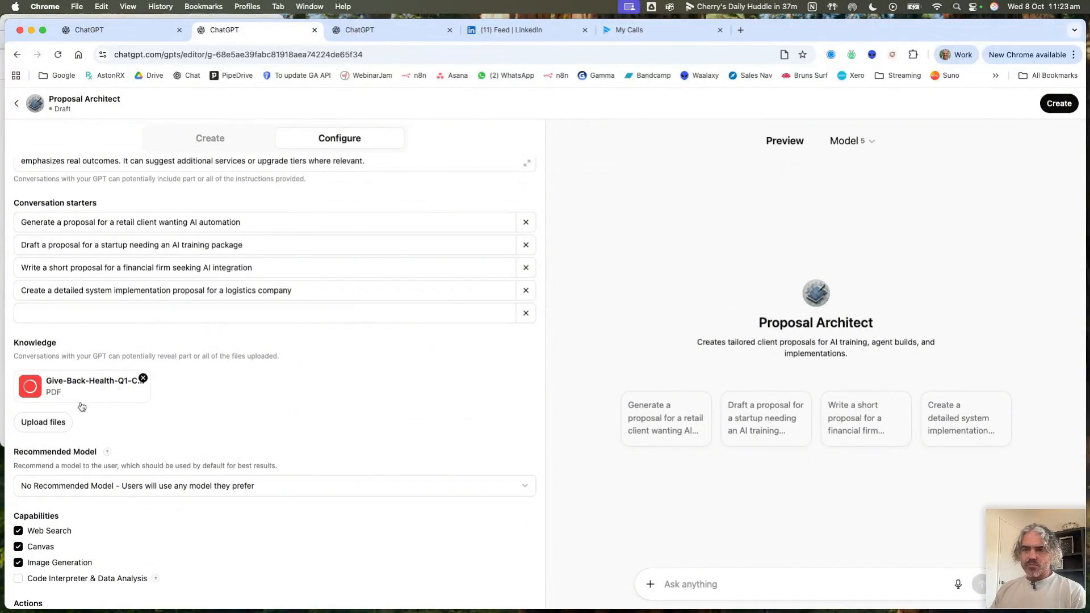
scroll(91, 566, down, 2)
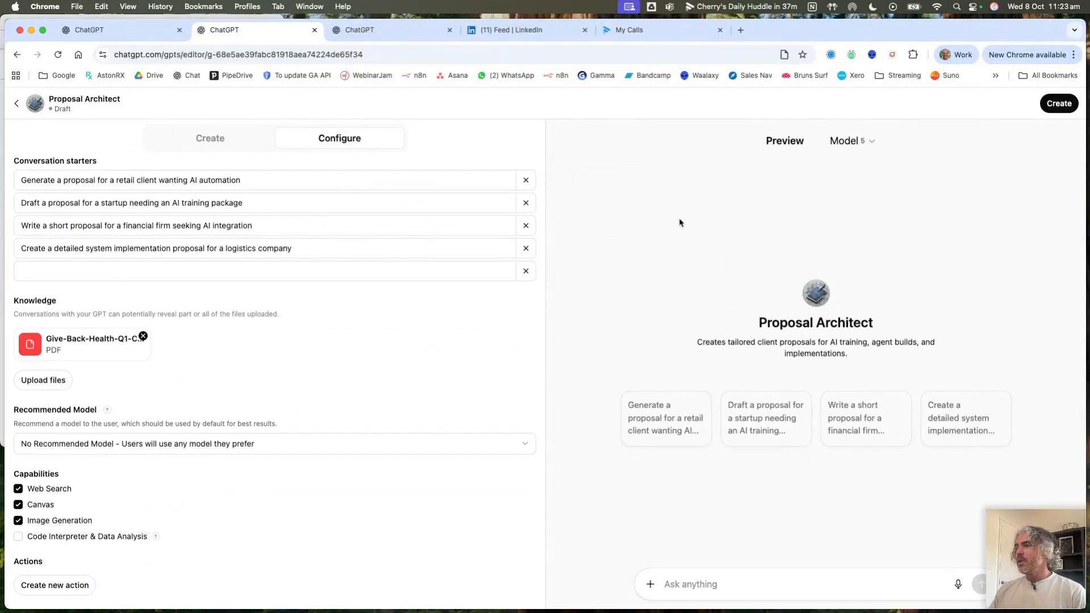
Step: Switch to Fathom and open the 24-minute AIUC Global call recording from Sep 22, 2025
click(650, 31)
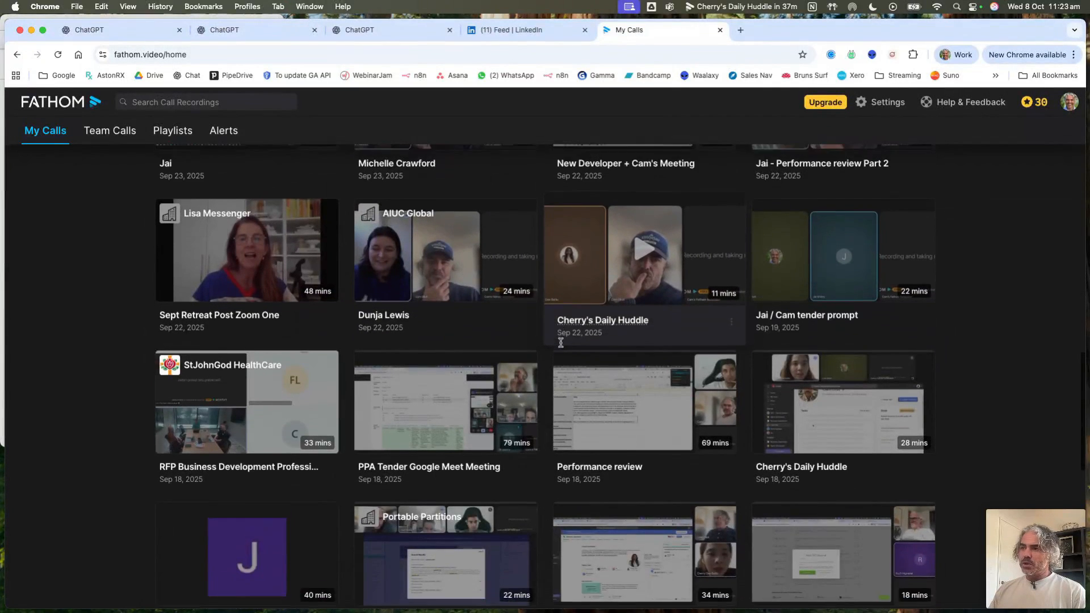
scroll(562, 338, up, 2)
scroll(563, 338, up, 7)
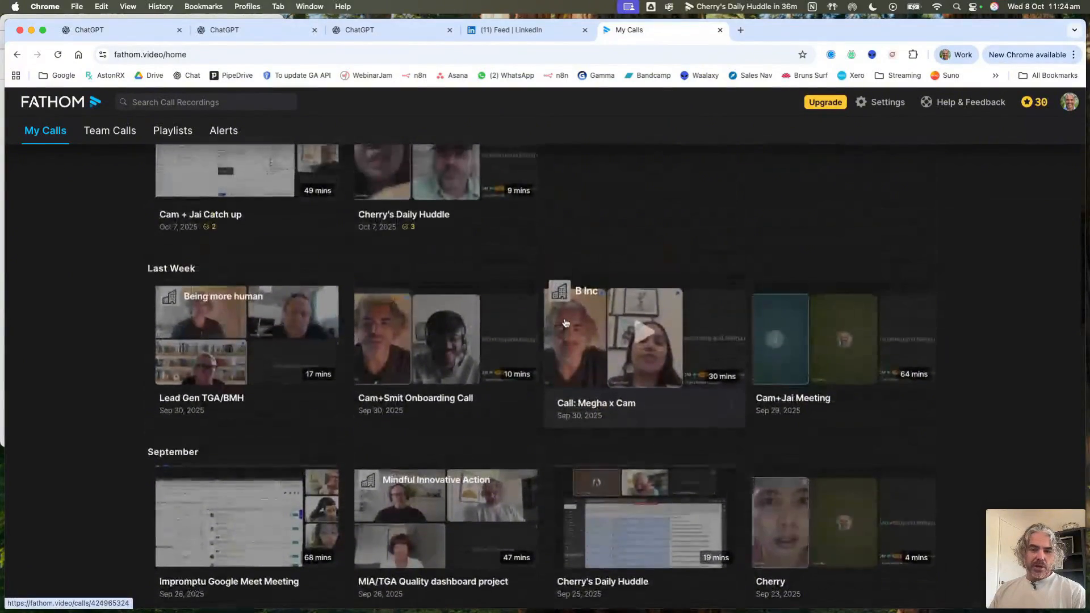
scroll(566, 322, down, 3)
scroll(565, 322, down, 6)
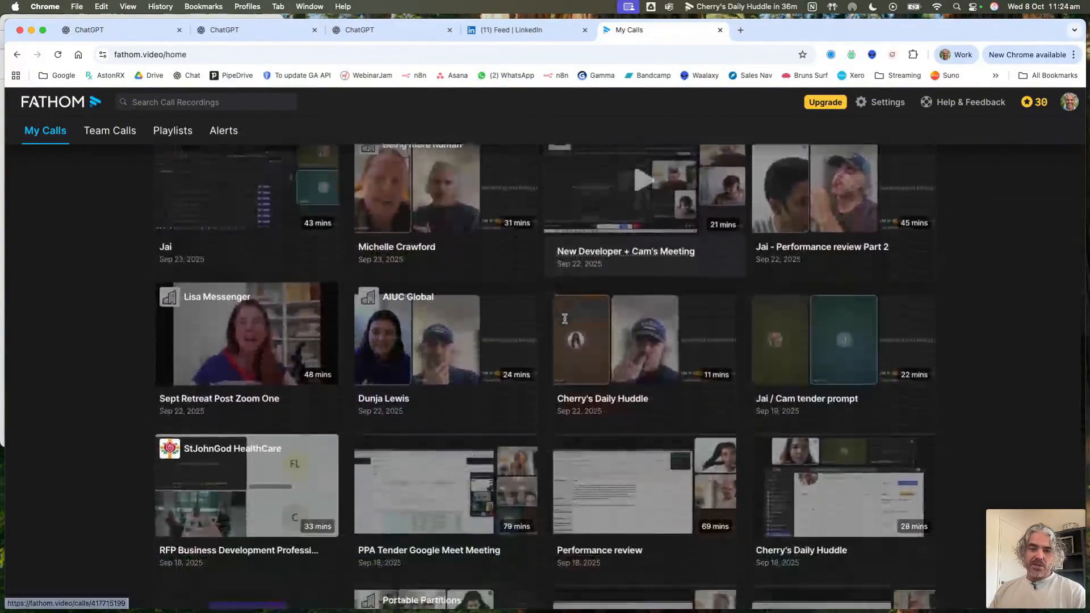
scroll(565, 322, down, 1)
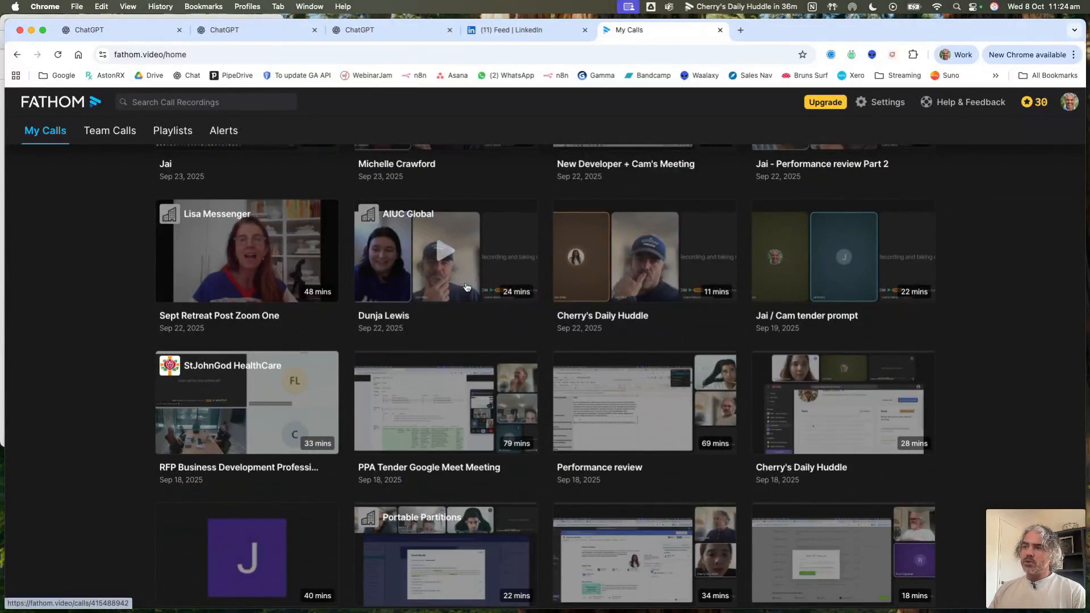
click(465, 287)
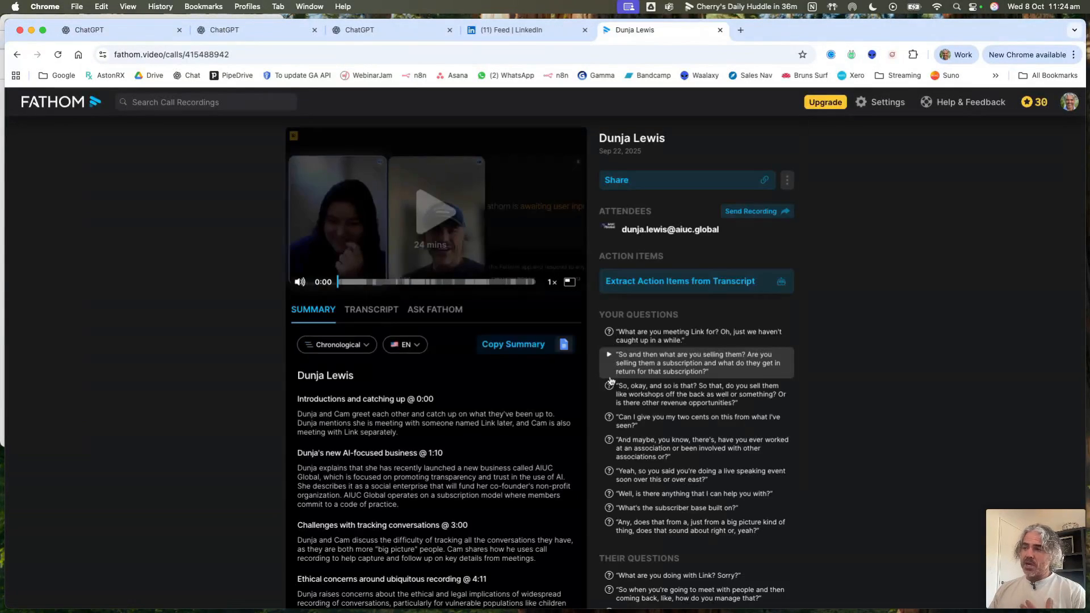
Step: Show the AIUC Global call's transcript and copy it in full
click(355, 309)
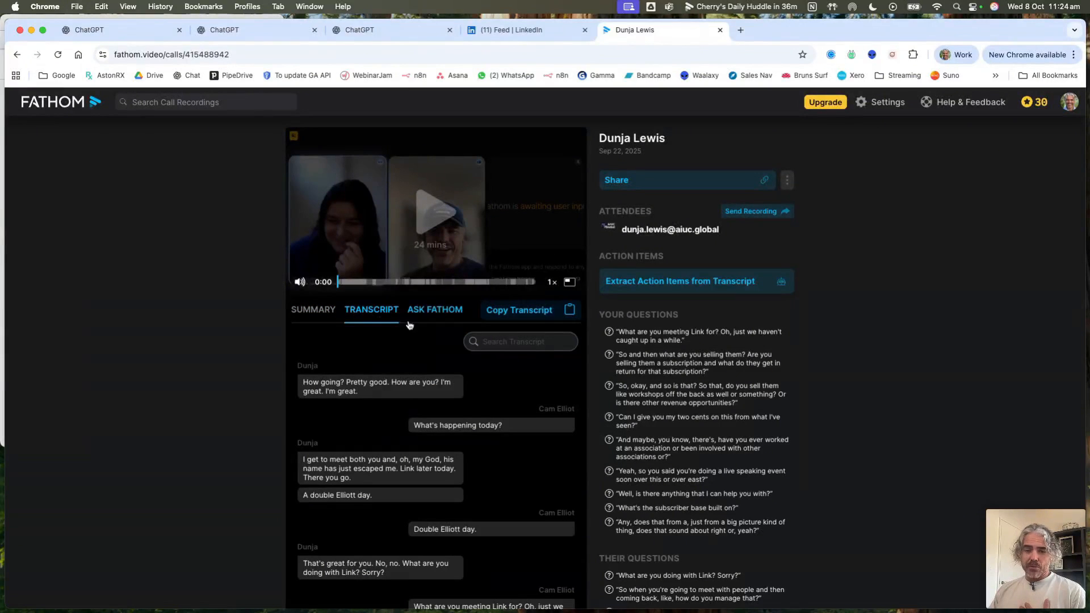
click(514, 311)
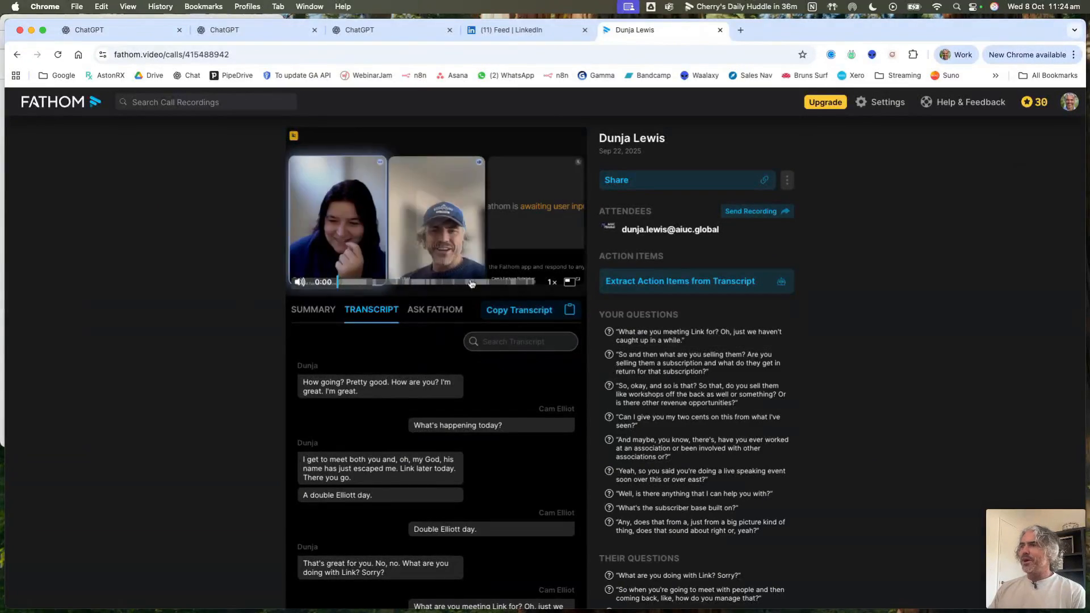
click(519, 310)
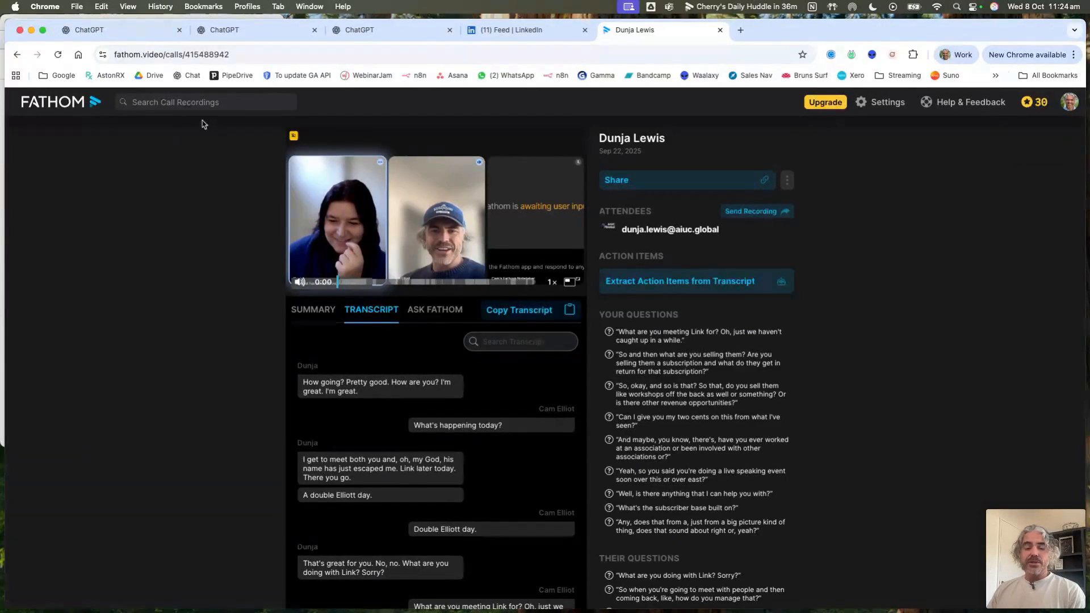
mouse_move(307, 168)
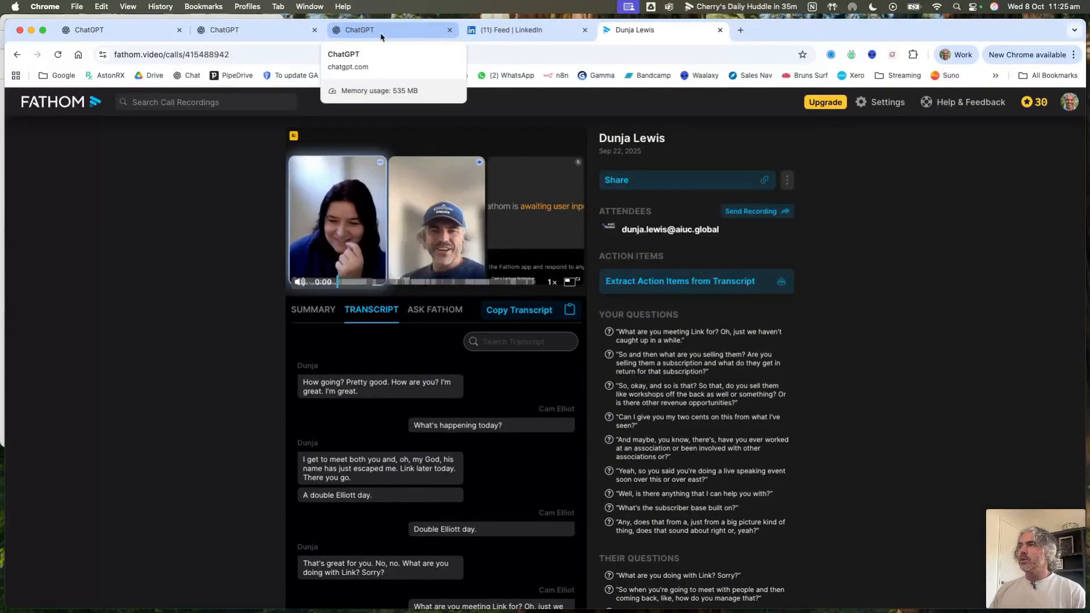
Step: Return to the Proposal Architect editor, paste the call transcript into the preview chat and send it with "Please create my proposal"
click(264, 33)
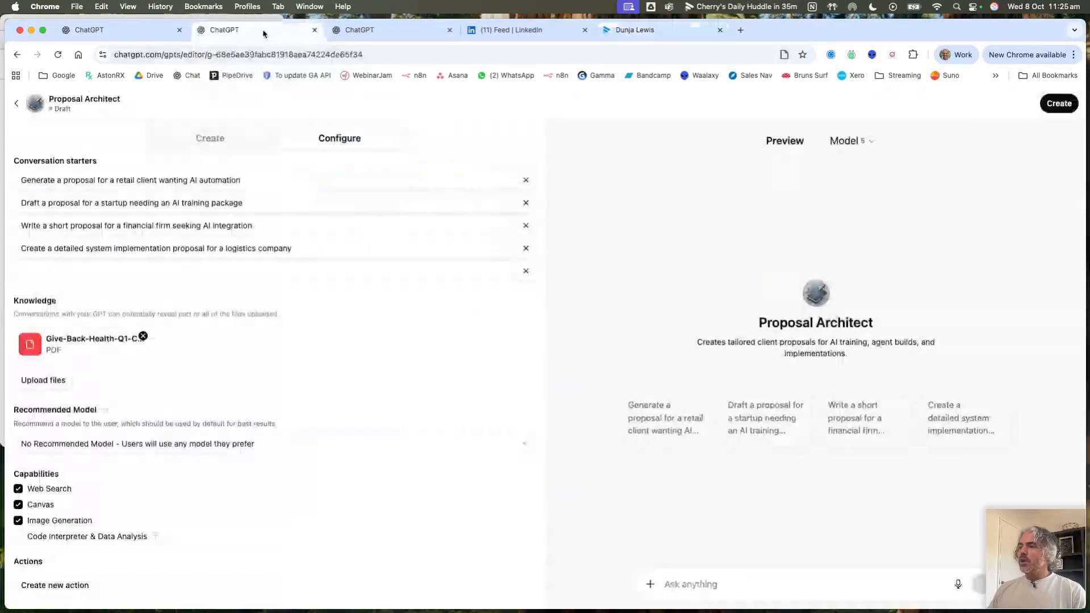
scroll(236, 357, down, 1)
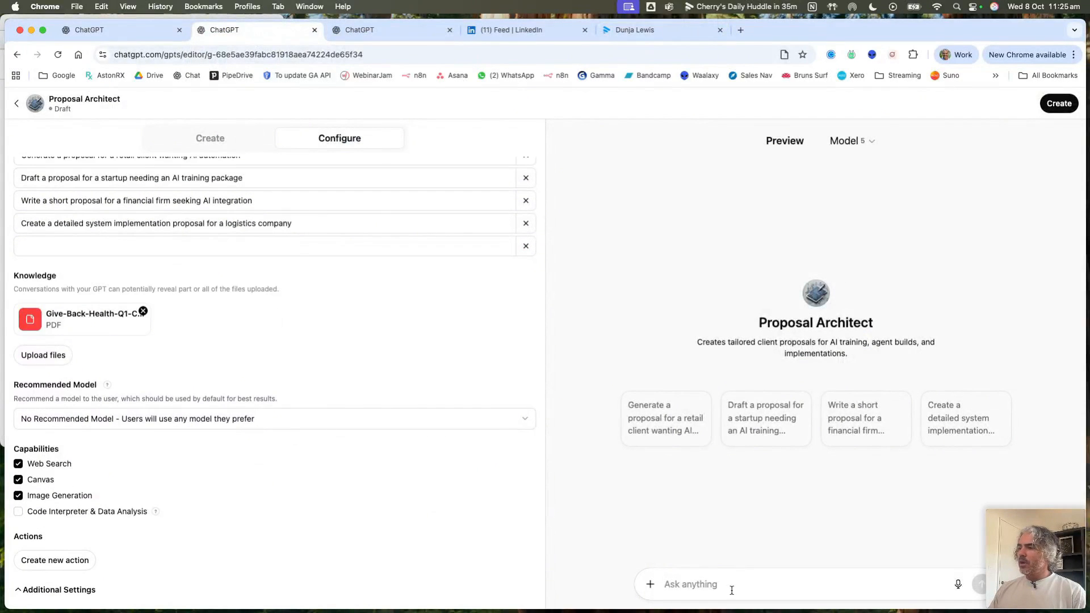
click(731, 588)
key(super+v)
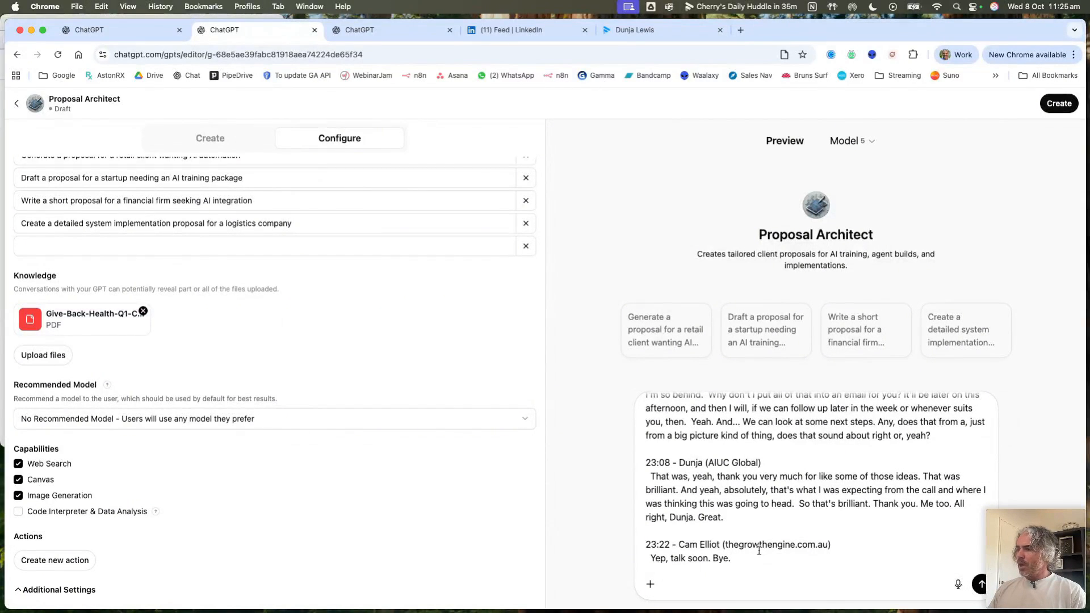
key(shift+Return)
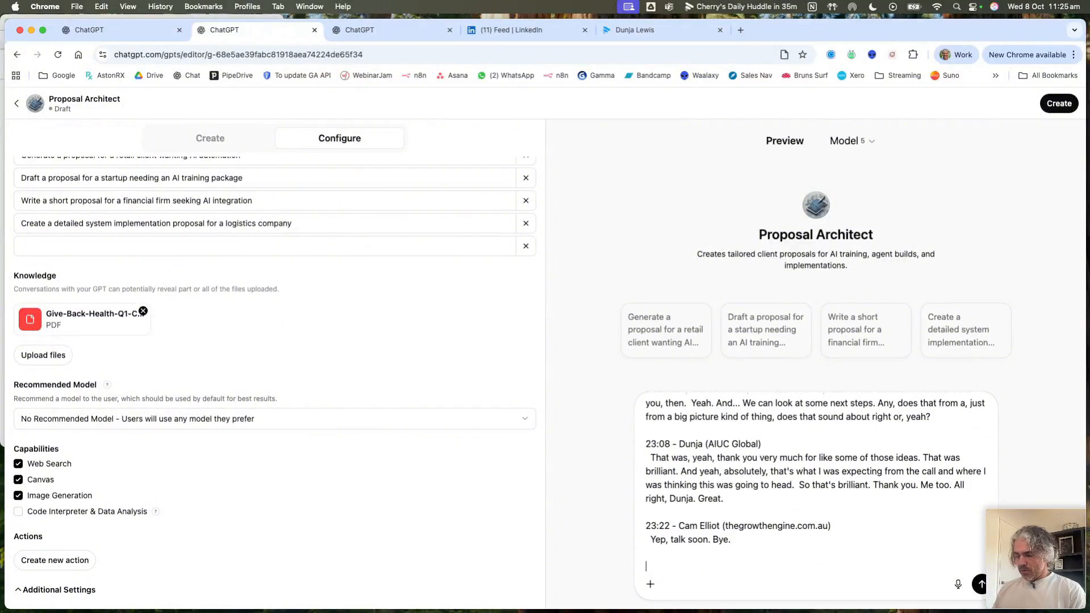
text(Pl)
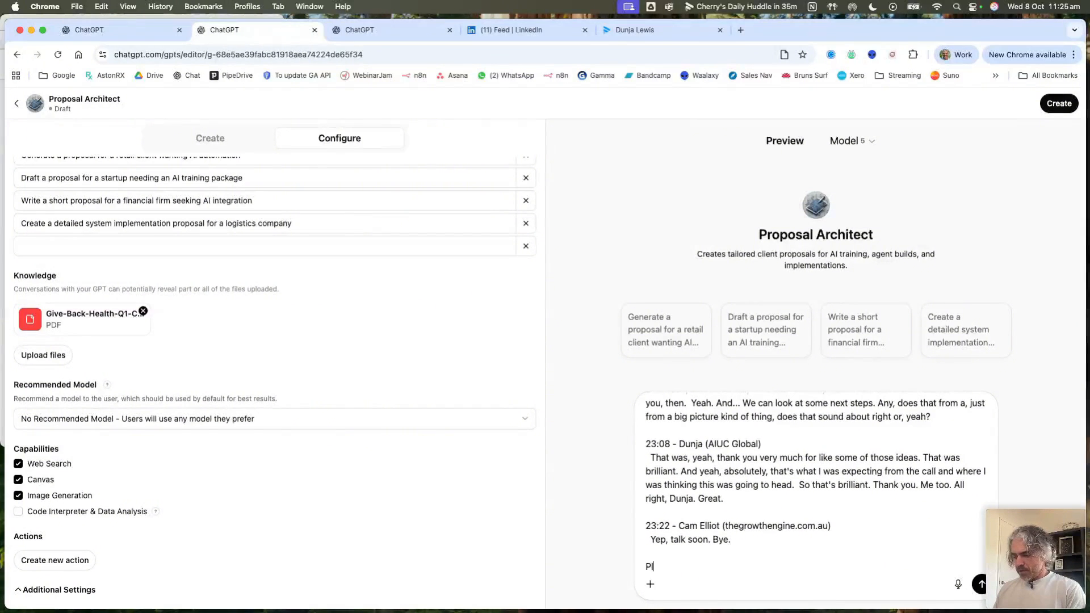
text(ease create )
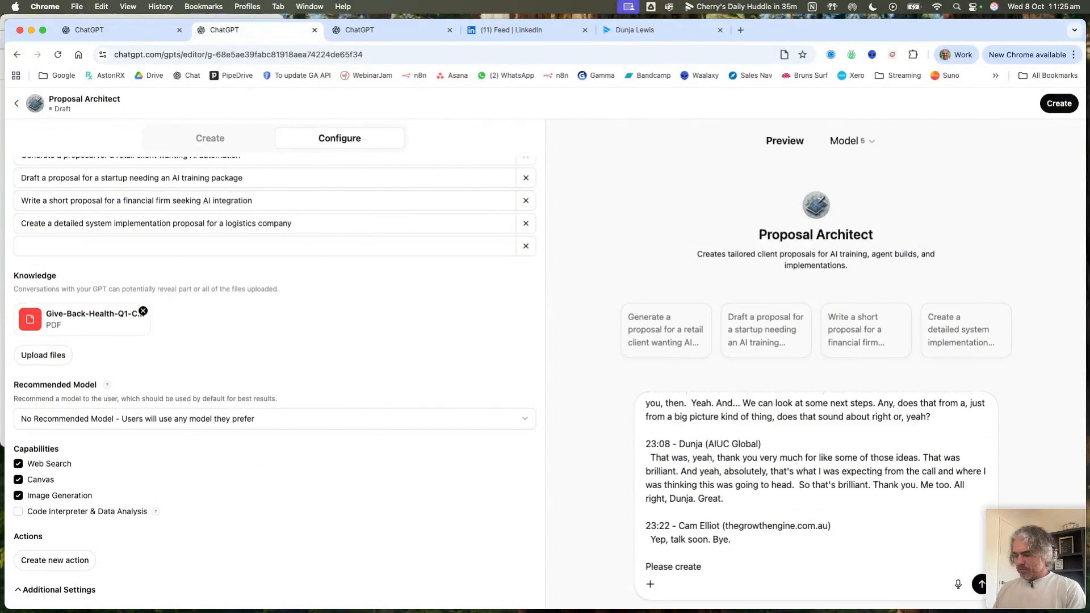
text(my proposal)
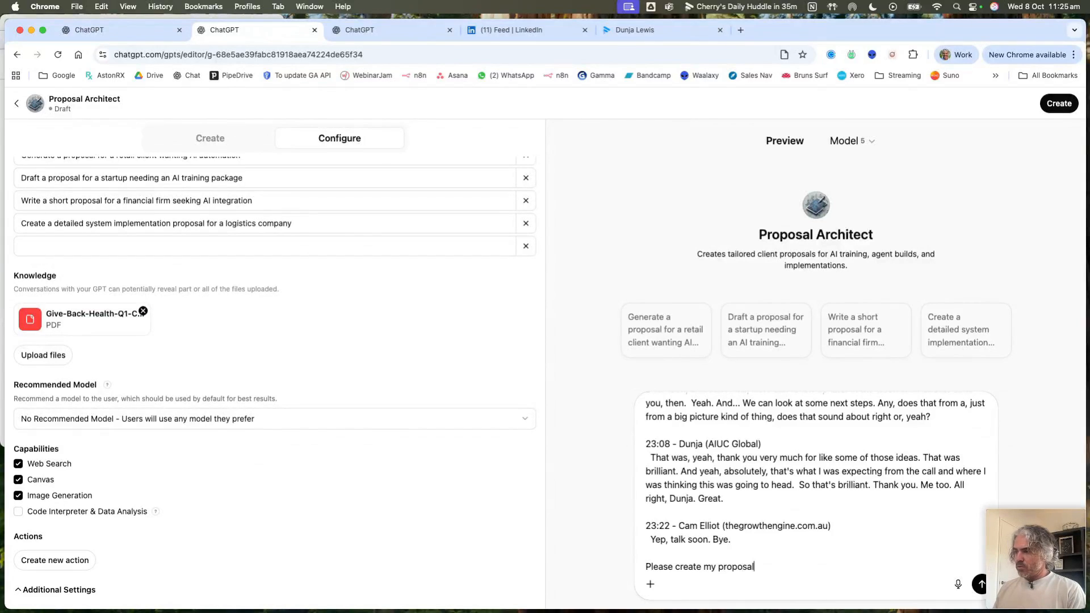
key(Return)
Step: Go past the pasted transcript to the generated AIUC Global proposal and skim its title block and opening sections
mouse_move(1072, 422)
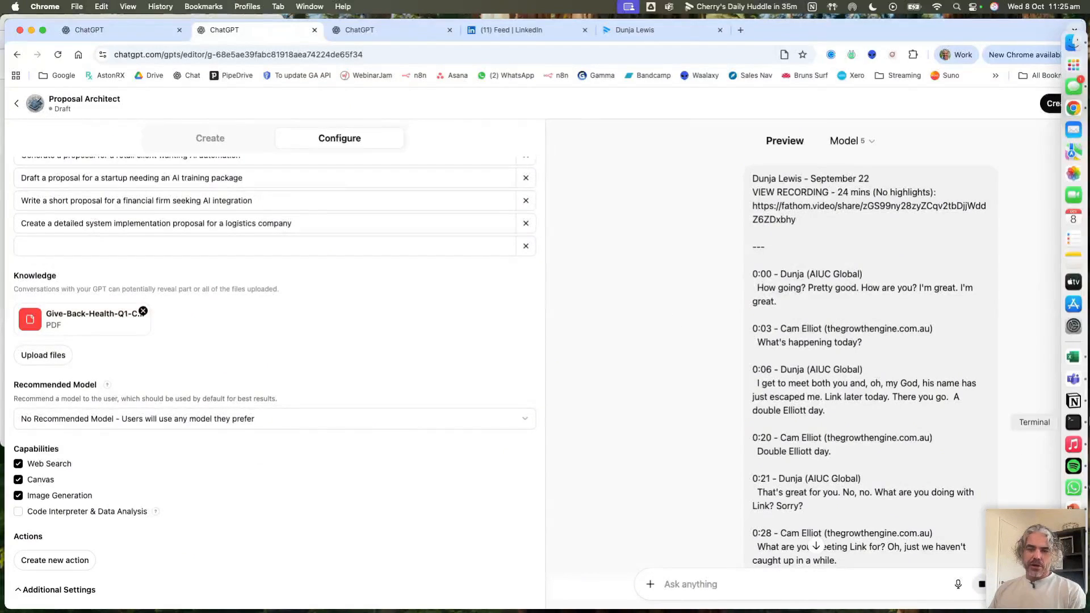
scroll(880, 414, down, 15)
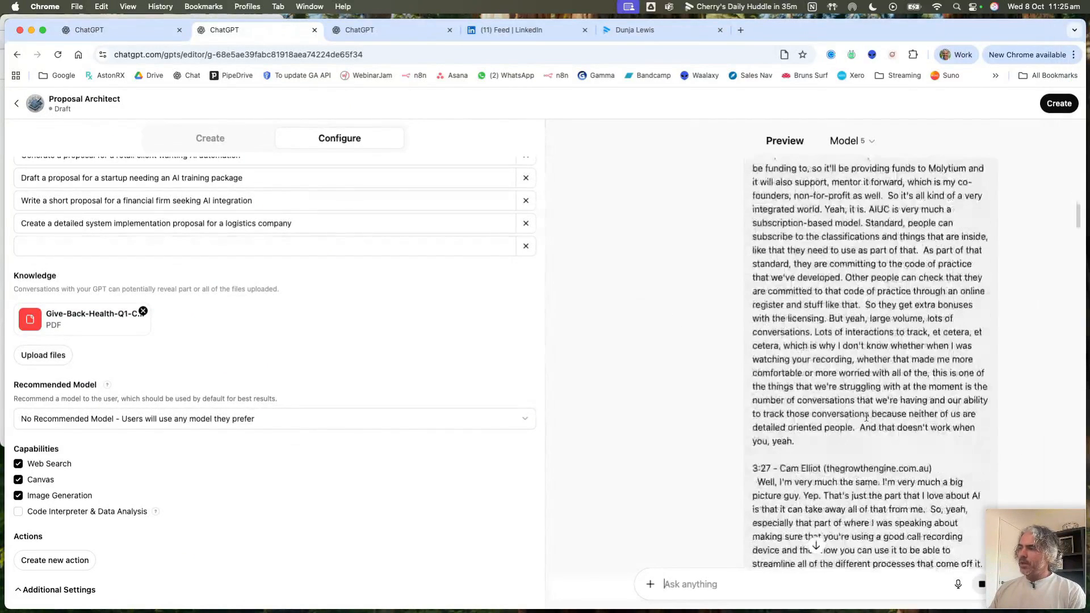
scroll(866, 417, down, 20)
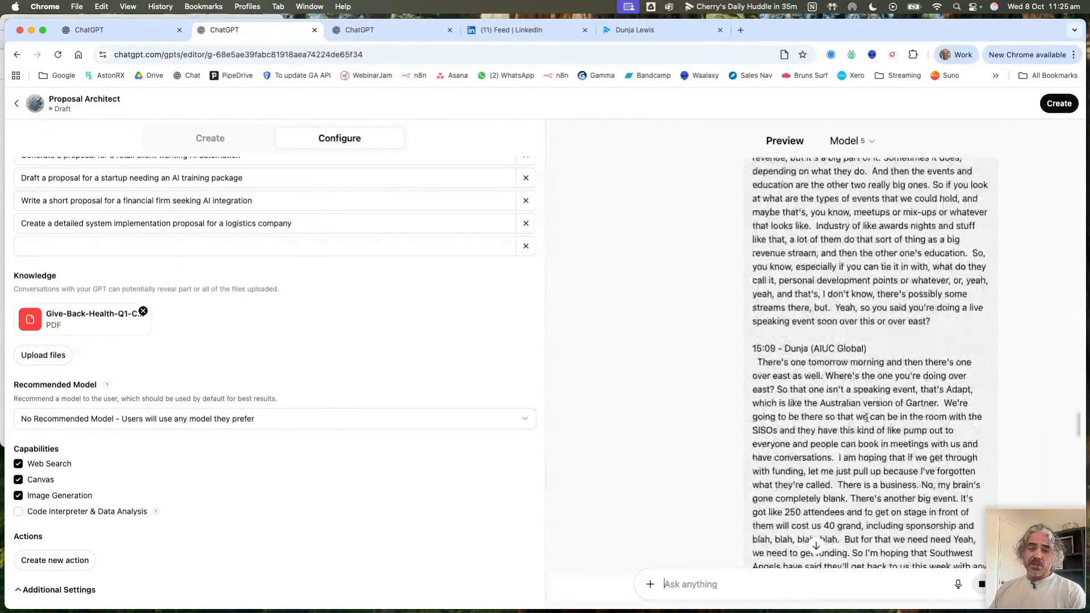
scroll(866, 418, down, 20)
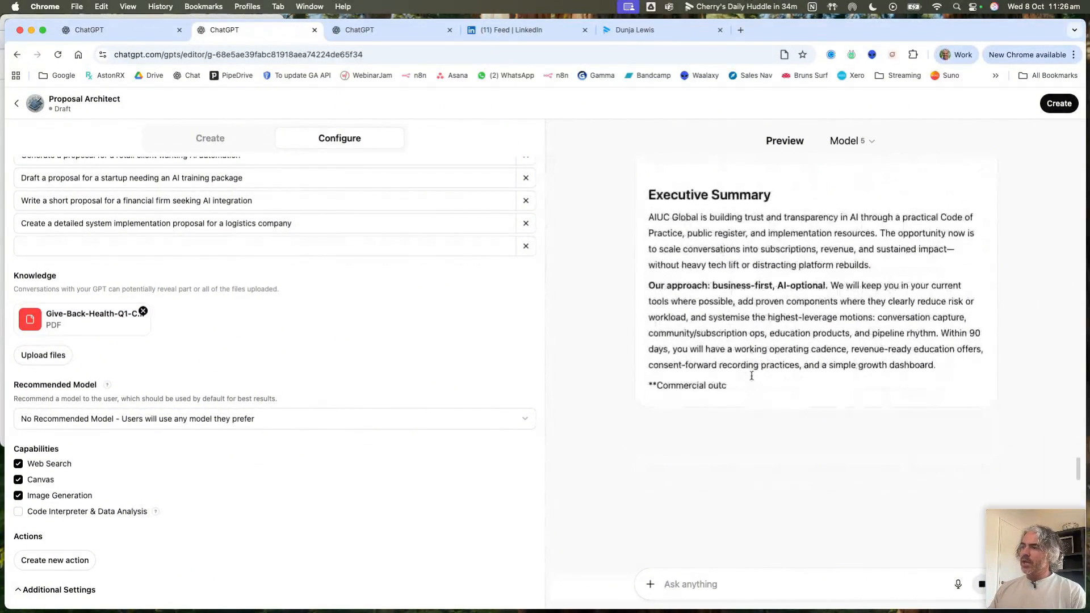
scroll(752, 376, up, 6)
scroll(751, 376, up, 1)
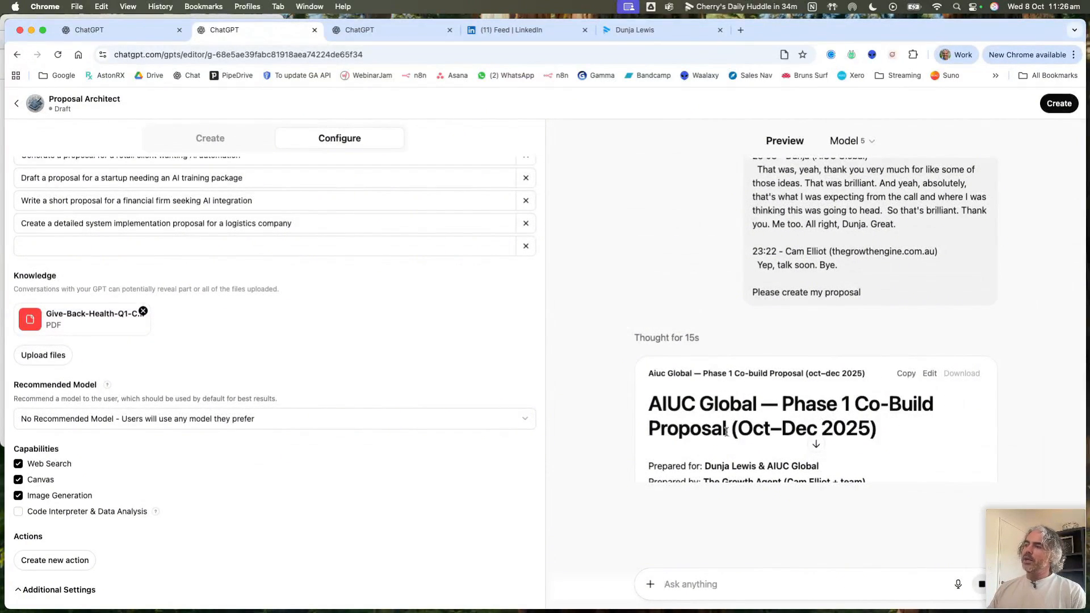
scroll(724, 433, down, 5)
scroll(716, 438, down, 6)
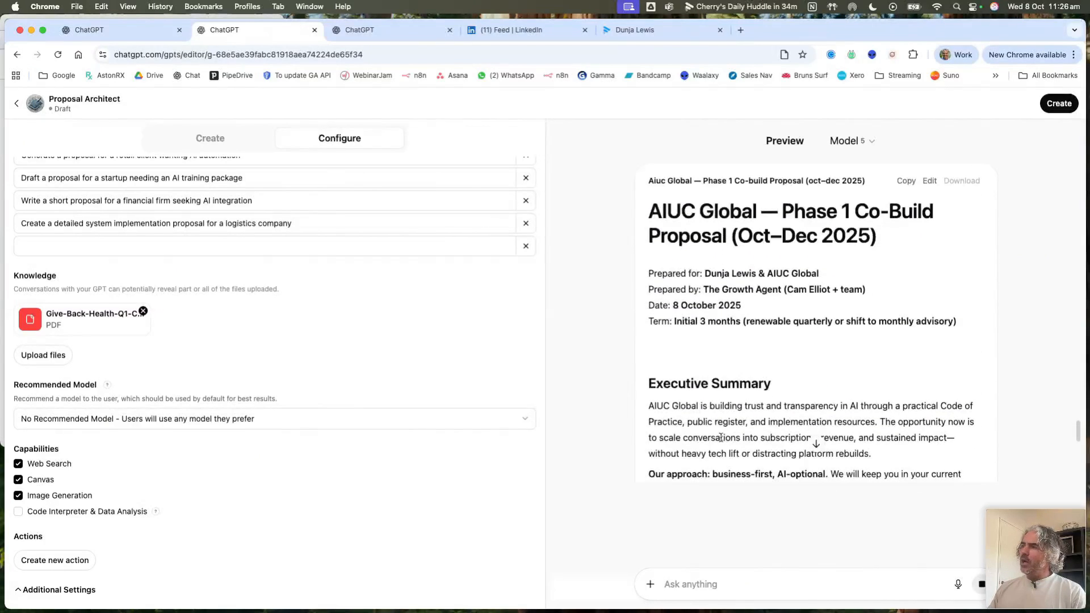
scroll(720, 437, down, 10)
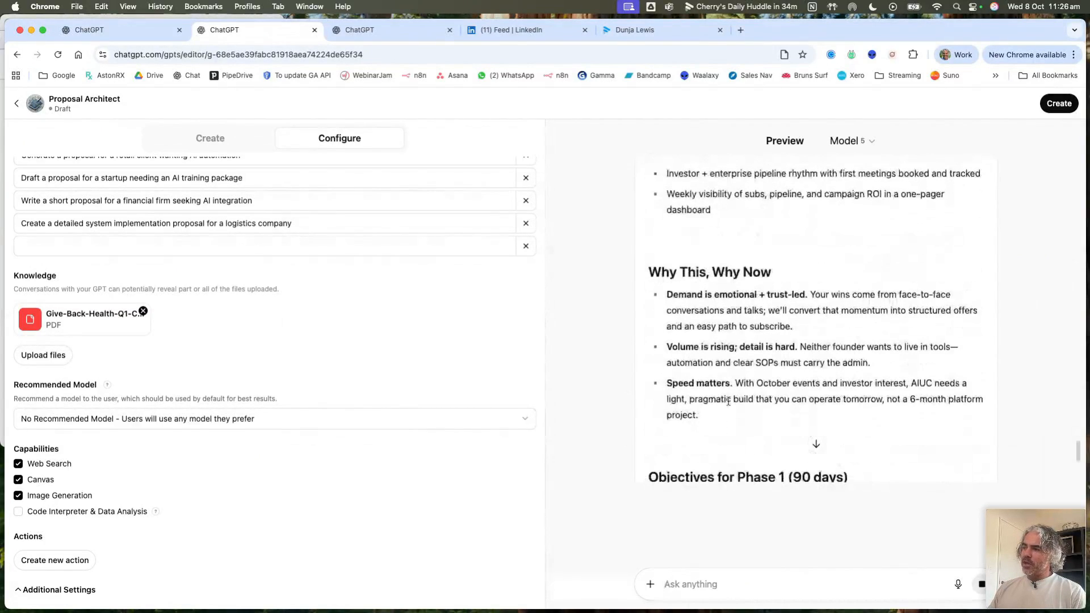
scroll(729, 393, up, 4)
scroll(730, 393, up, 15)
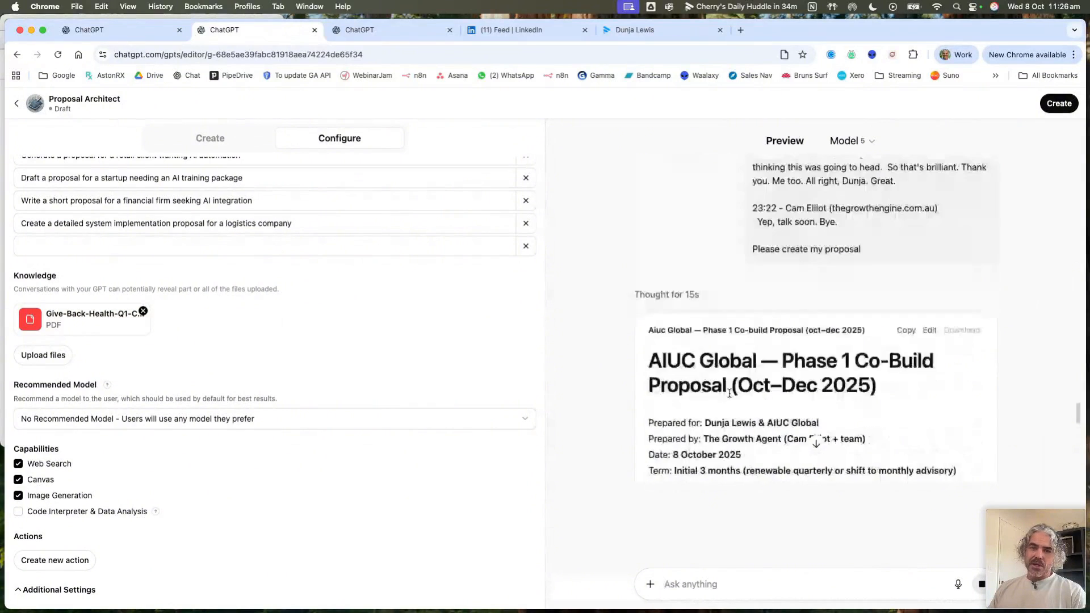
Step: Read the AIUC Global proposal's title block, executive summary, commercial outcomes and "Why This, Why Now" section
scroll(729, 393, down, 4)
scroll(729, 392, down, 5)
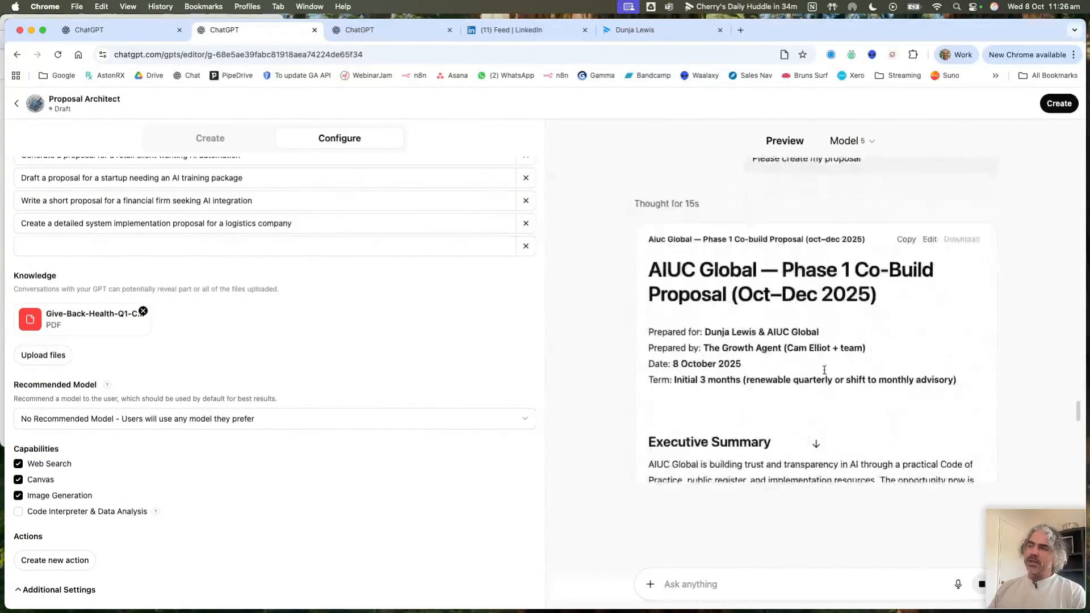
scroll(778, 364, down, 2)
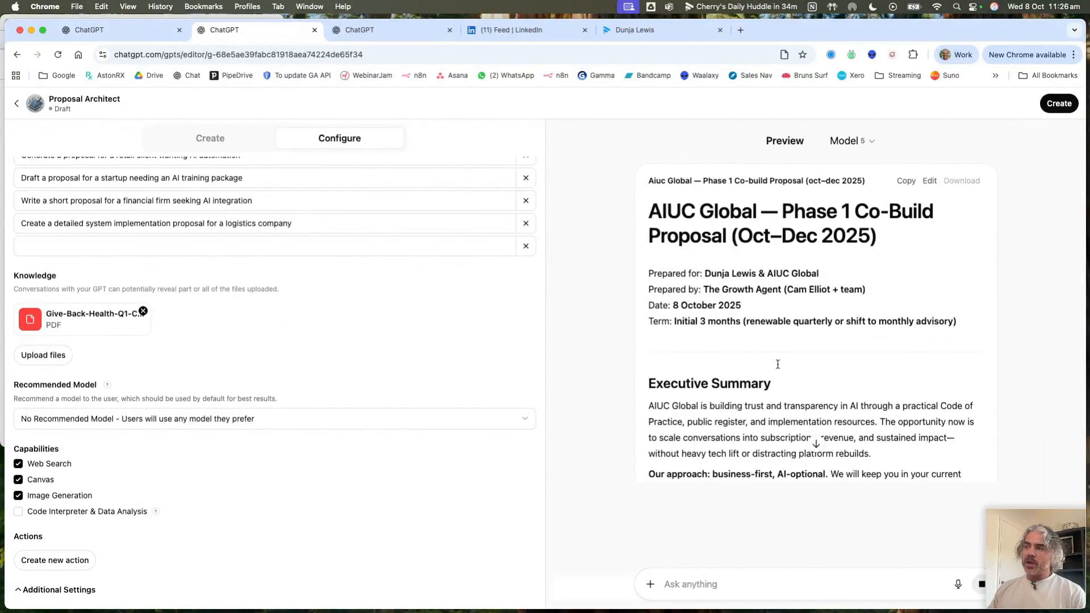
scroll(777, 364, down, 9)
scroll(778, 364, up, 4)
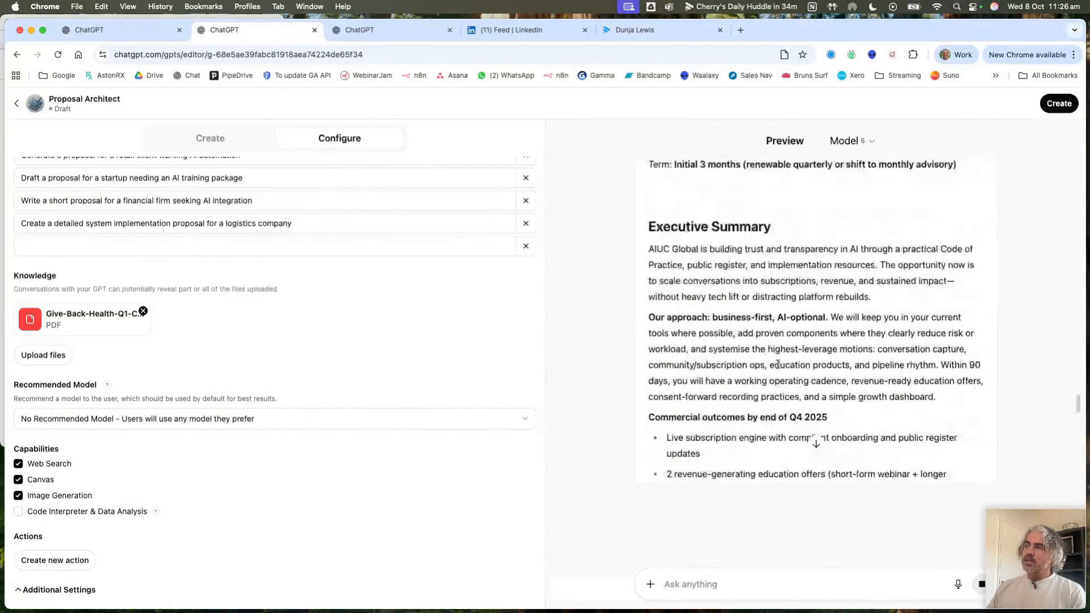
scroll(774, 278, down, 3)
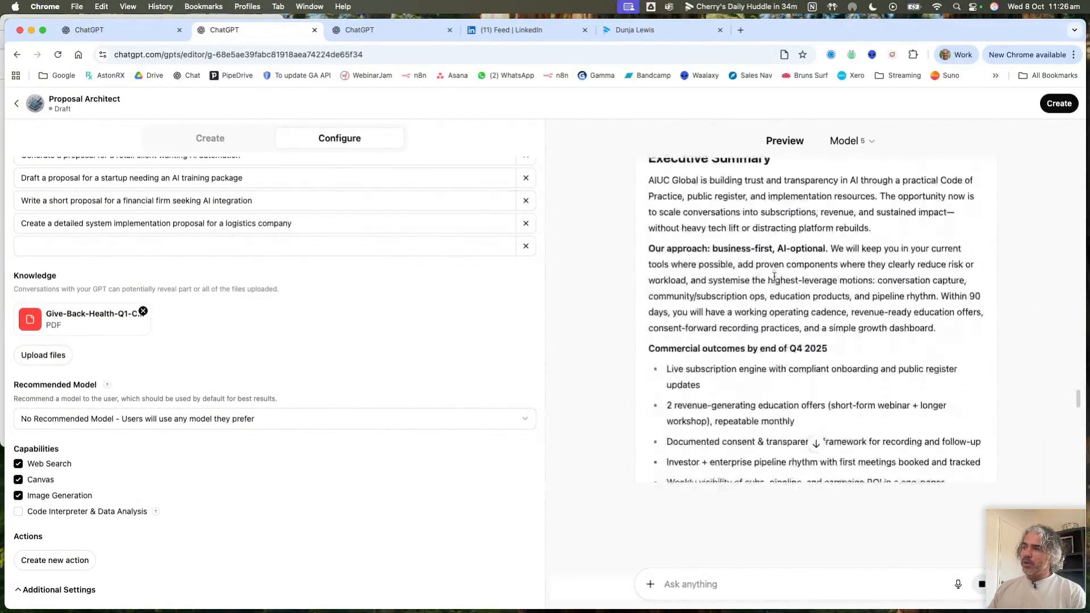
scroll(774, 277, down, 4)
scroll(774, 278, down, 8)
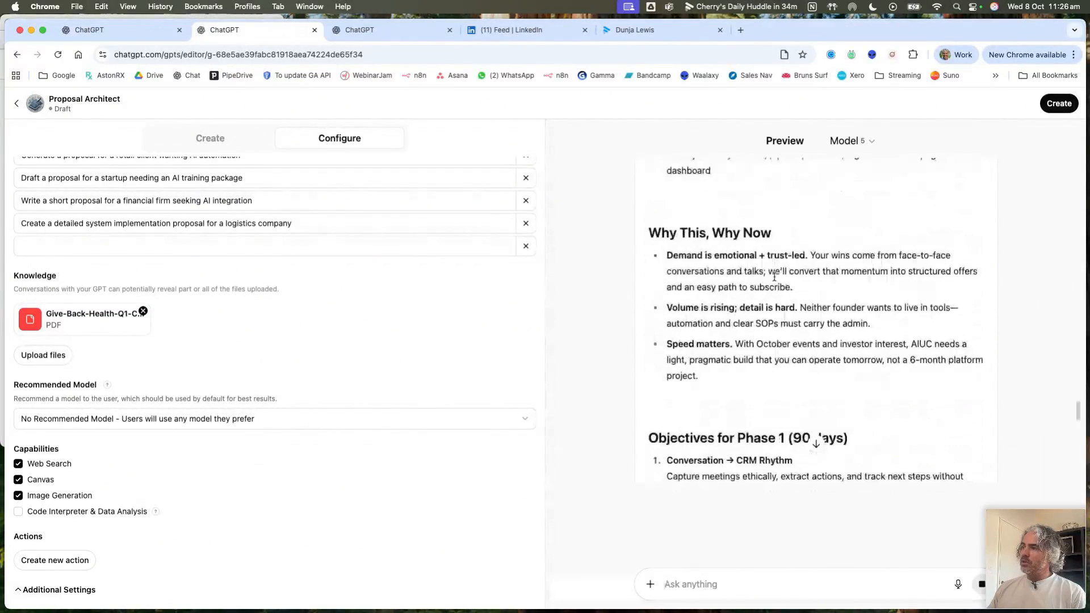
Step: Examine the proposal's Phase 1 objectives, workstreams and deliverables, and working cadence
scroll(774, 277, down, 9)
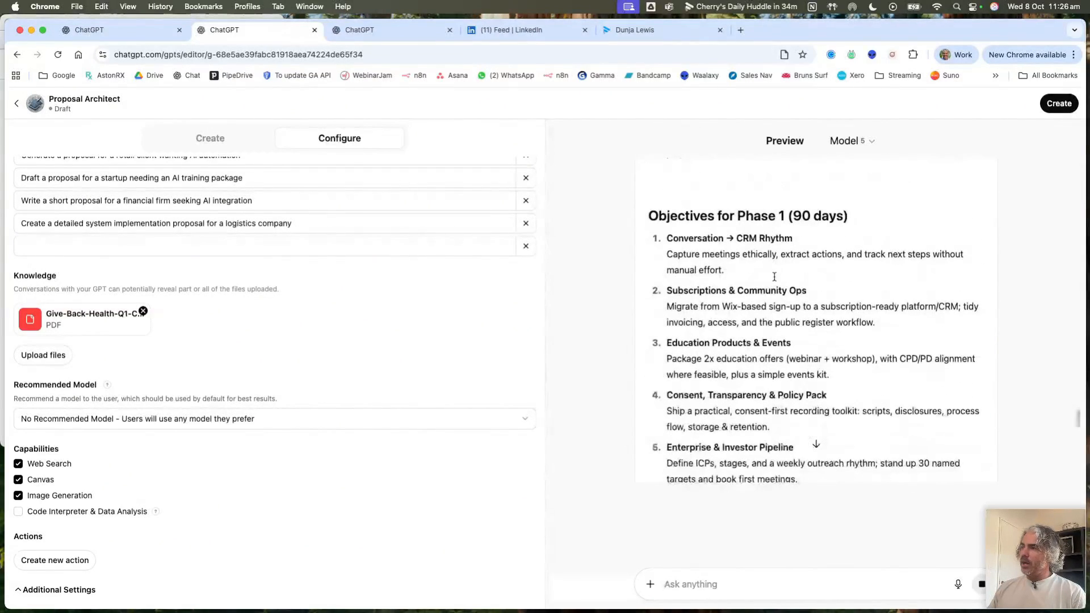
scroll(774, 277, down, 12)
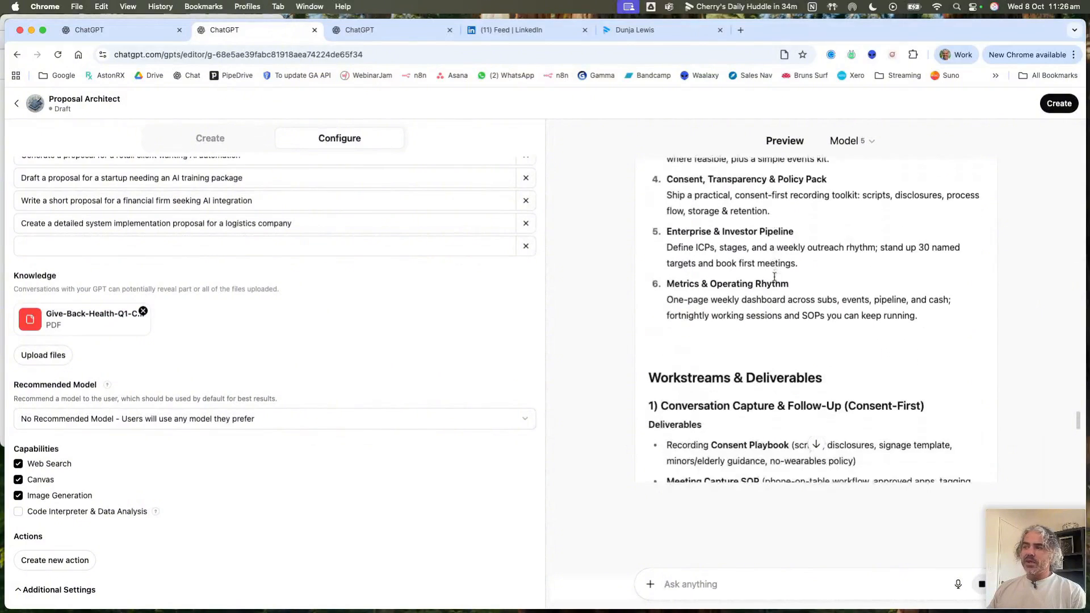
scroll(774, 277, down, 20)
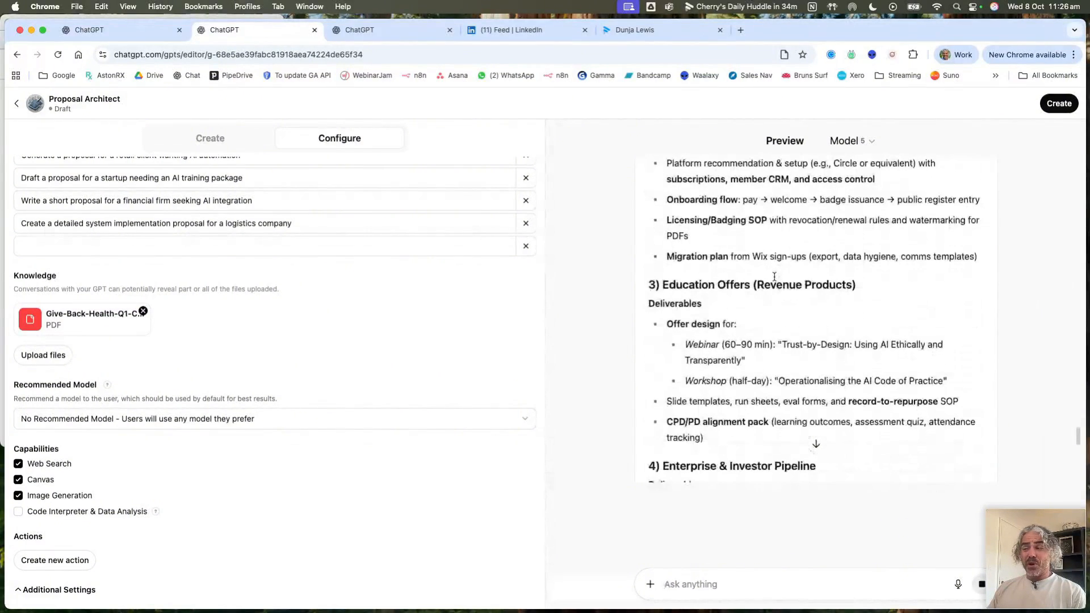
scroll(775, 276, down, 5)
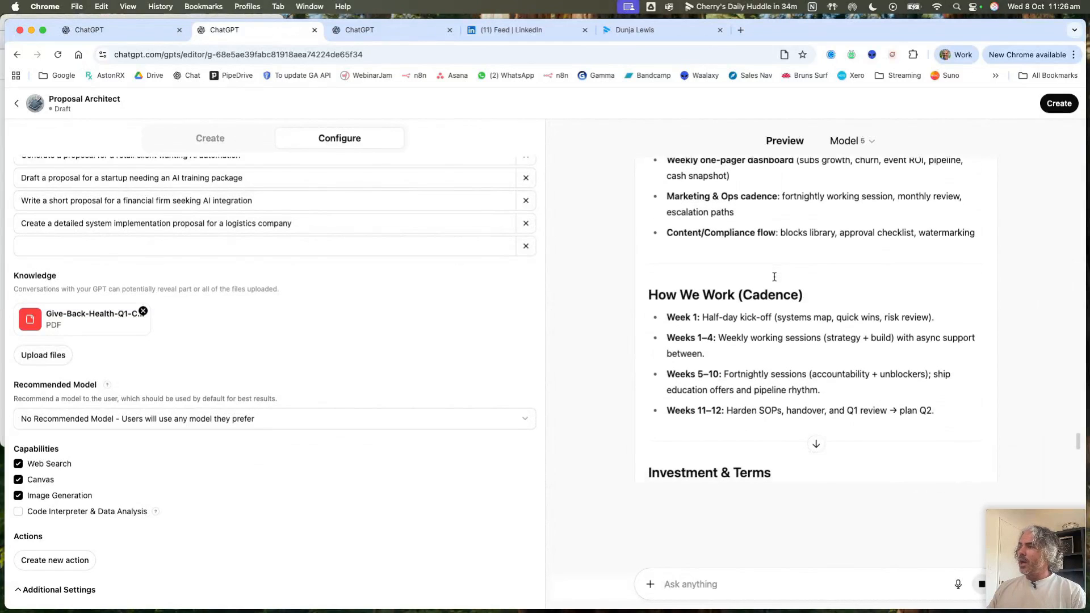
scroll(787, 239, up, 3)
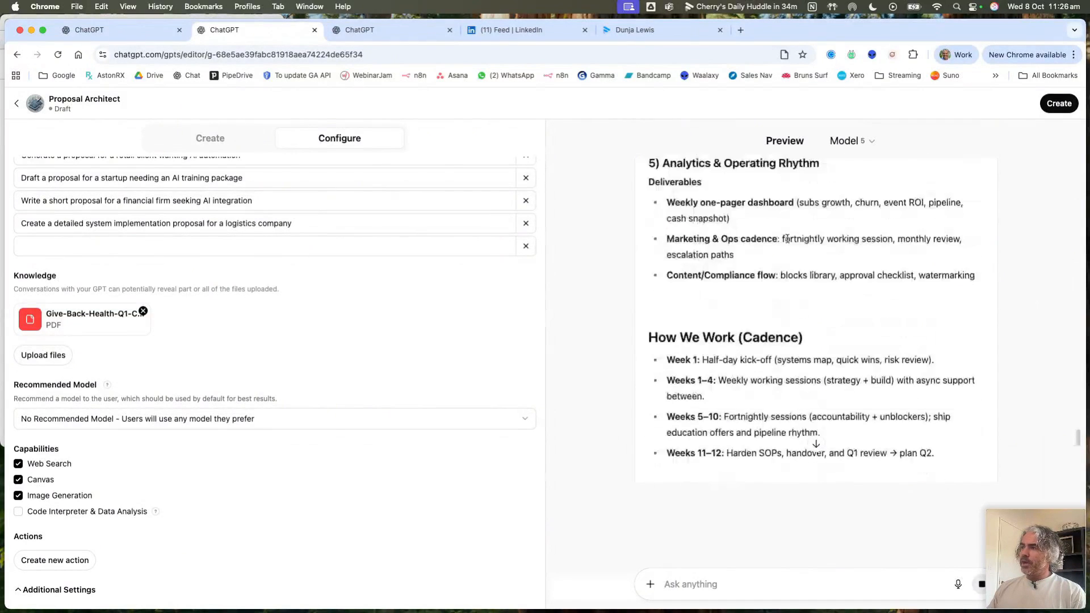
scroll(787, 239, up, 20)
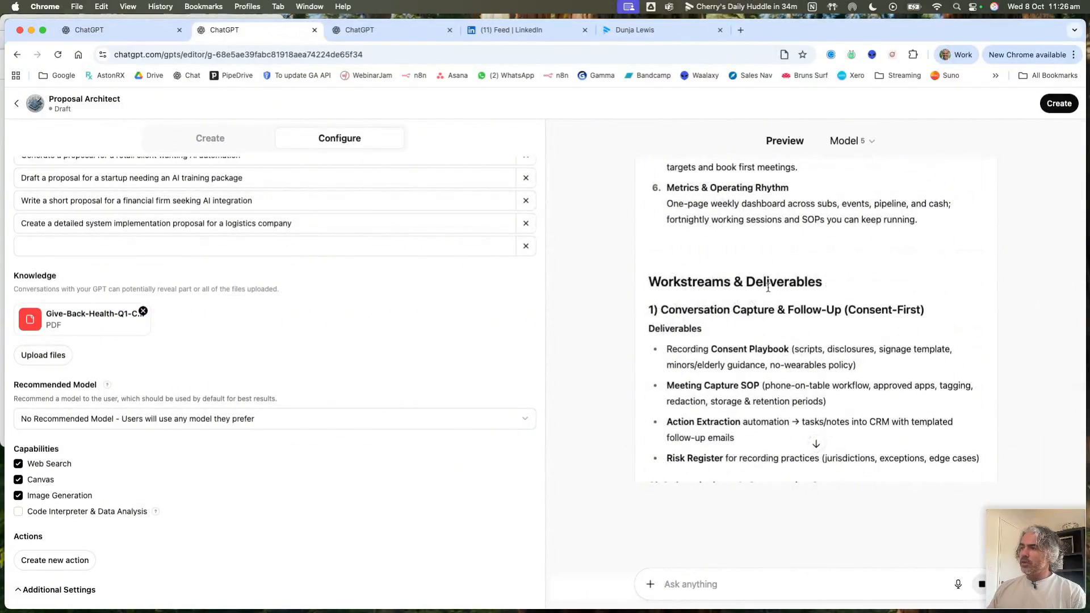
scroll(818, 276, down, 2)
scroll(817, 286, down, 20)
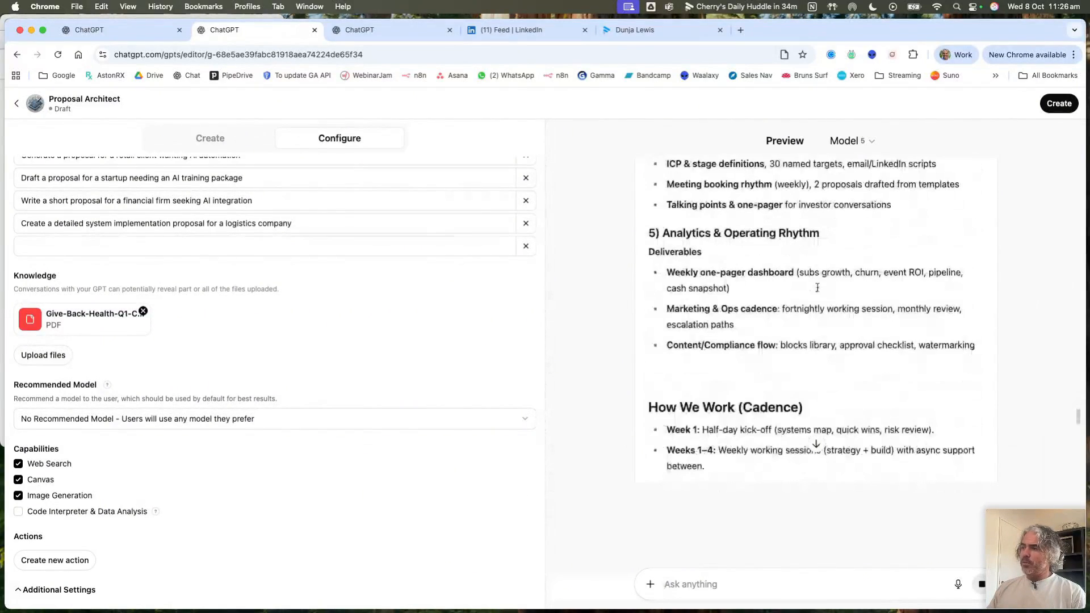
Step: Read the rest of the proposal, from the assumptions and risks through team and next steps to the acceptance block
scroll(817, 287, down, 5)
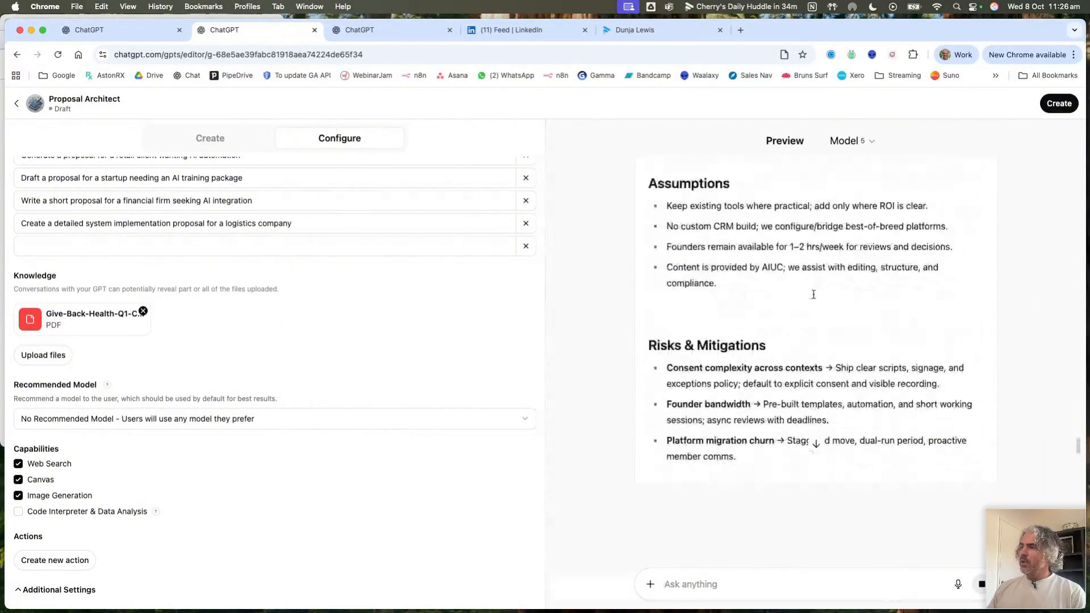
scroll(791, 263, down, 6)
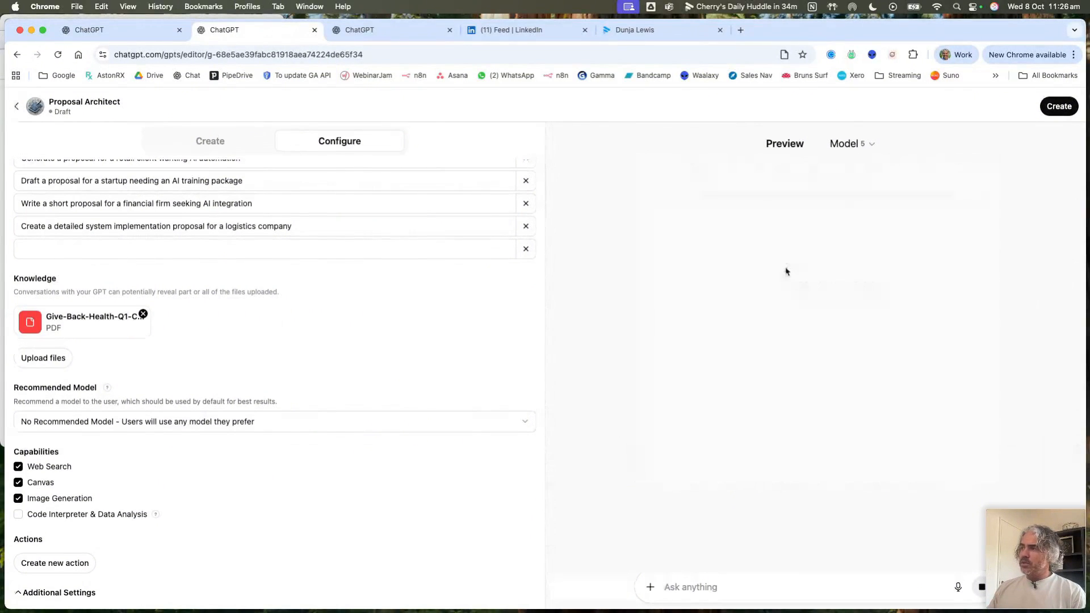
scroll(786, 268, down, 3)
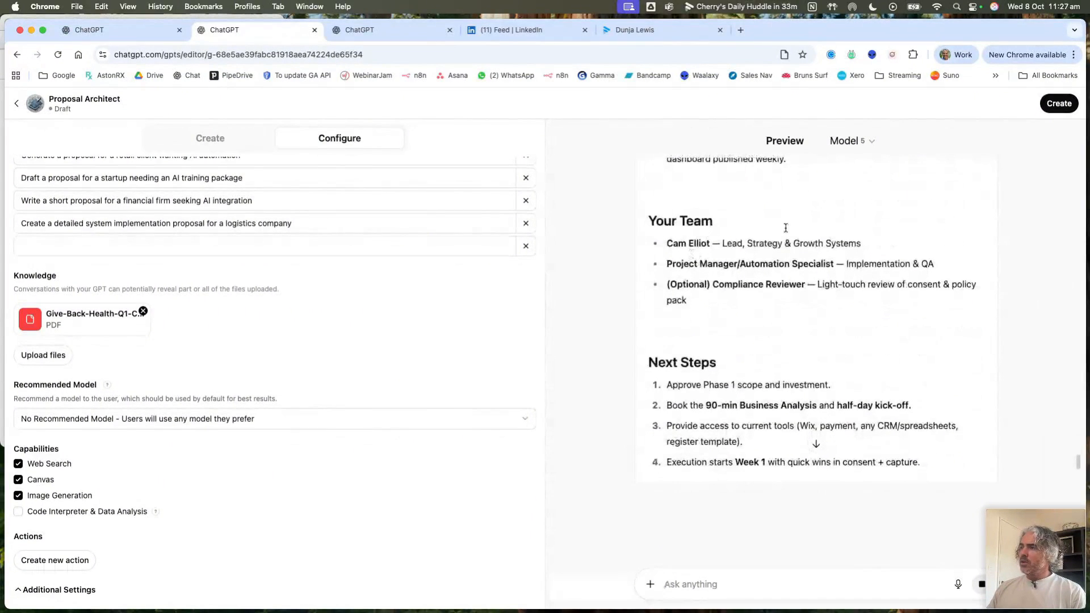
scroll(703, 263, down, 3)
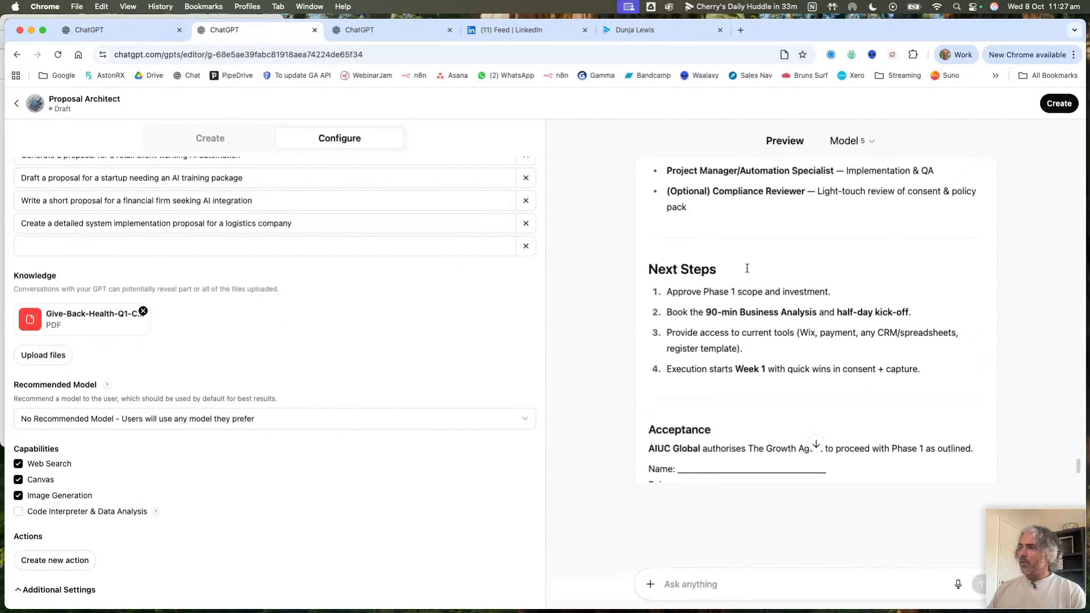
scroll(703, 263, down, 3)
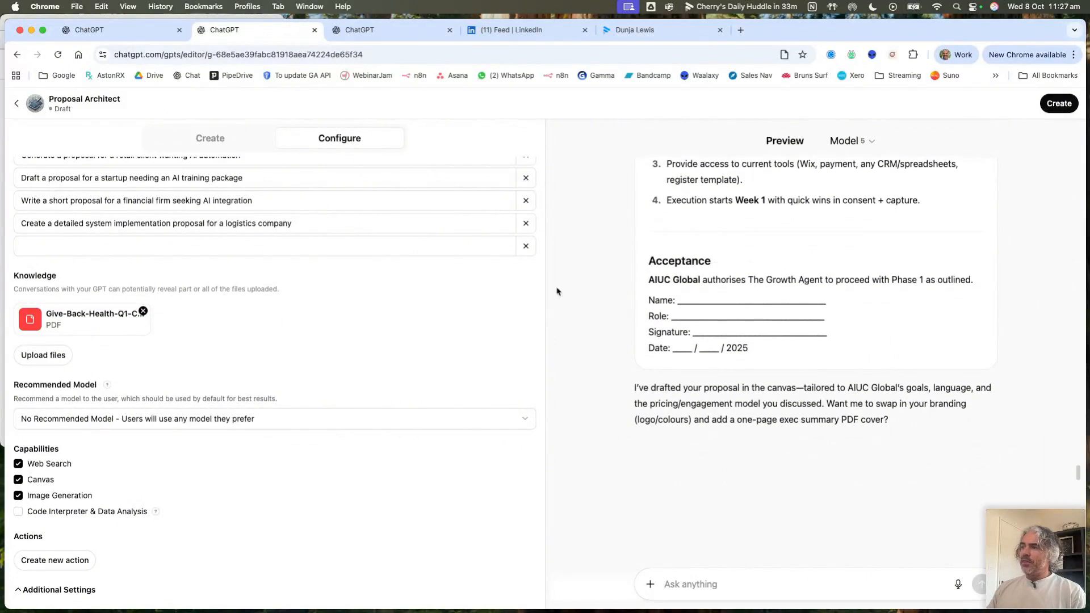
Step: Review the proposal back past its investment terms to the original prompt, and show the GPT's name, description and instructions
scroll(755, 312, up, 4)
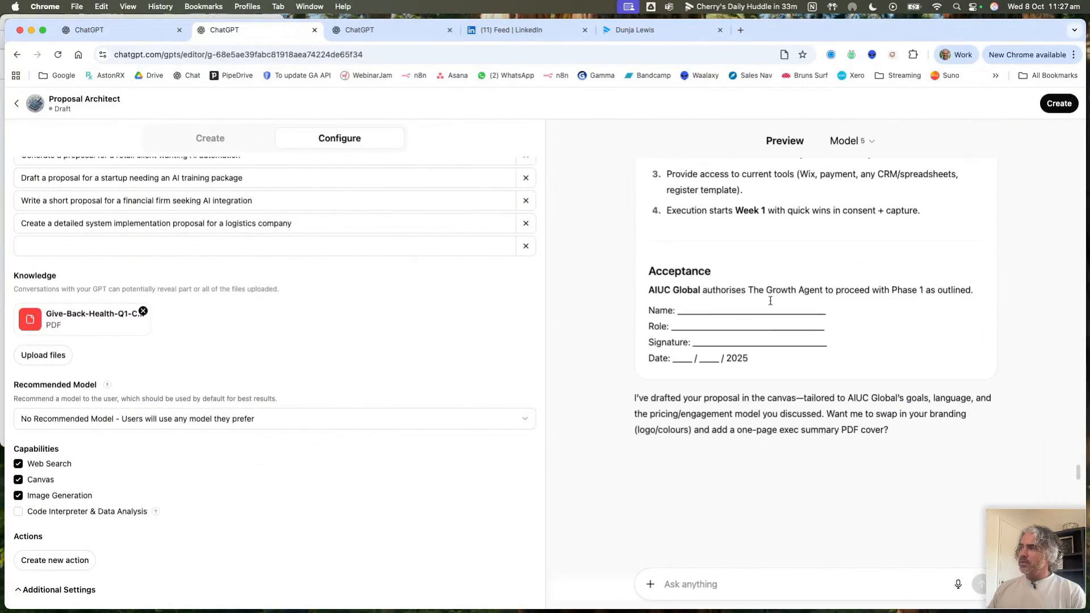
scroll(774, 300, up, 5)
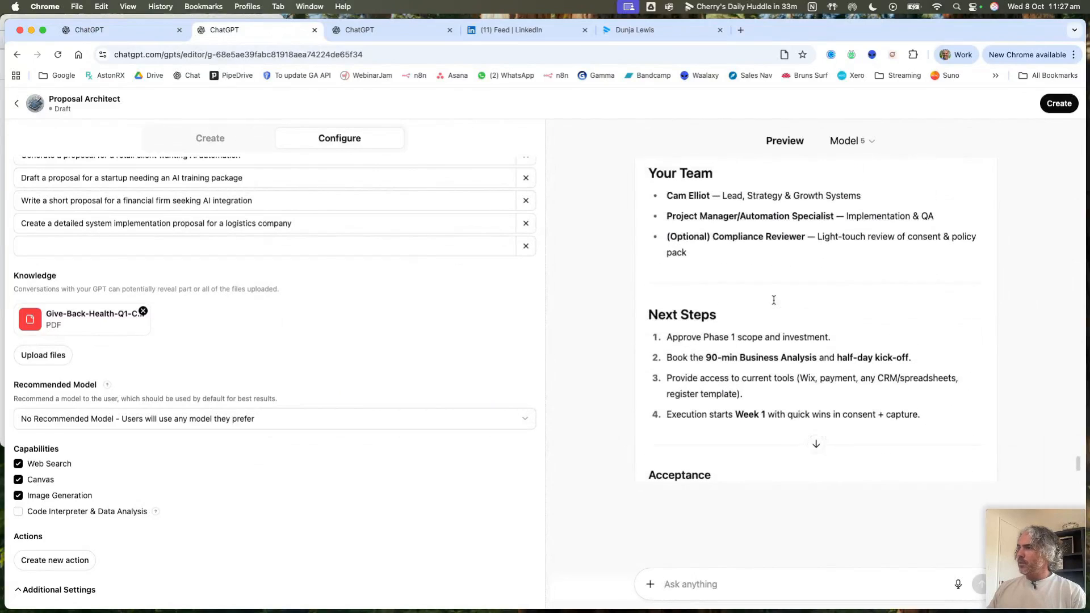
scroll(773, 299, up, 15)
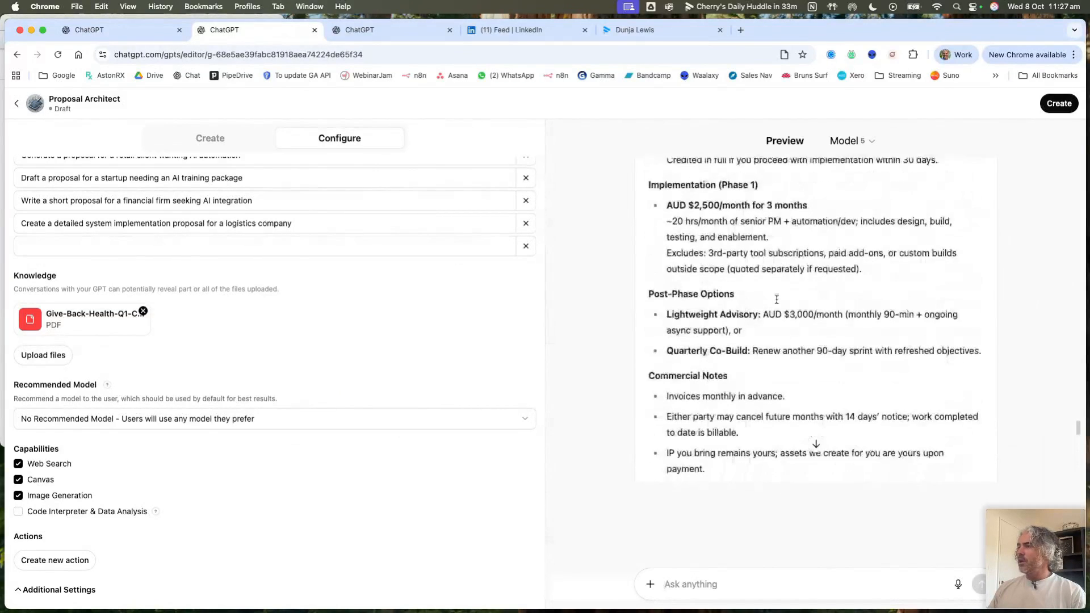
scroll(776, 299, up, 20)
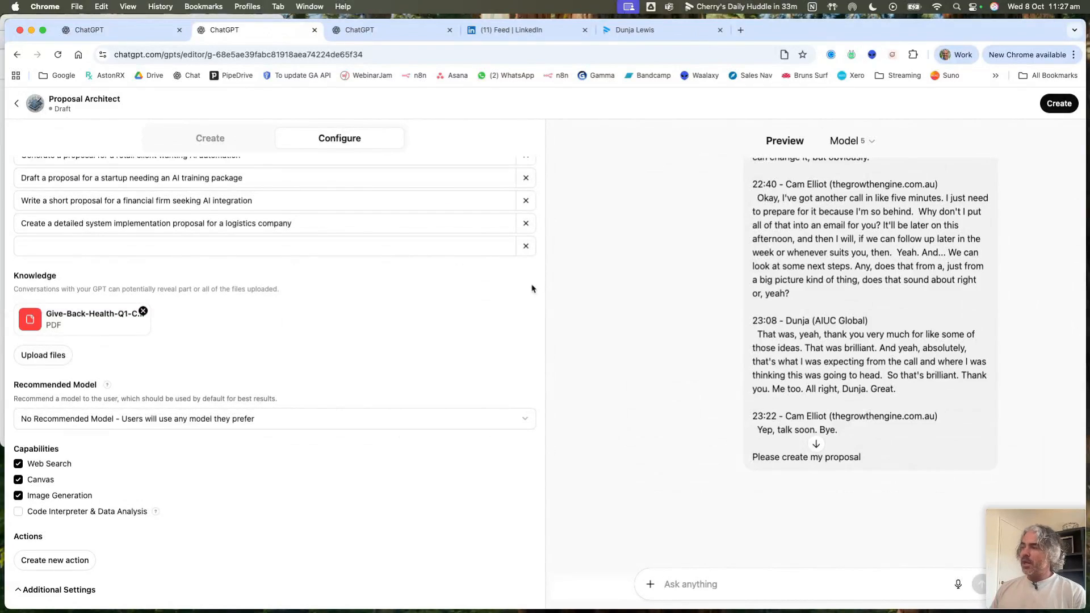
scroll(319, 359, up, 2)
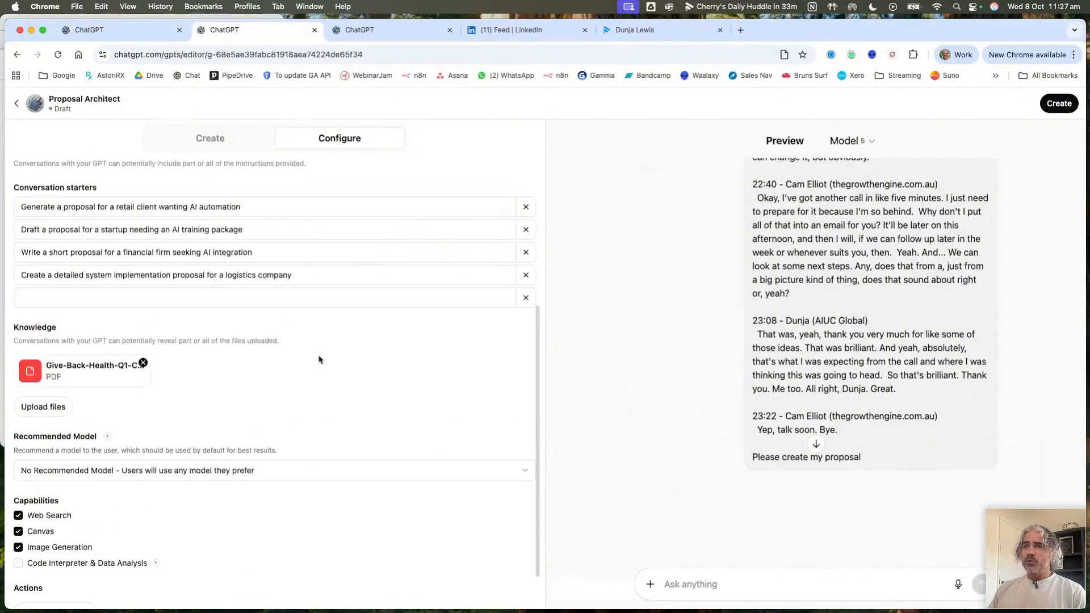
scroll(319, 359, up, 5)
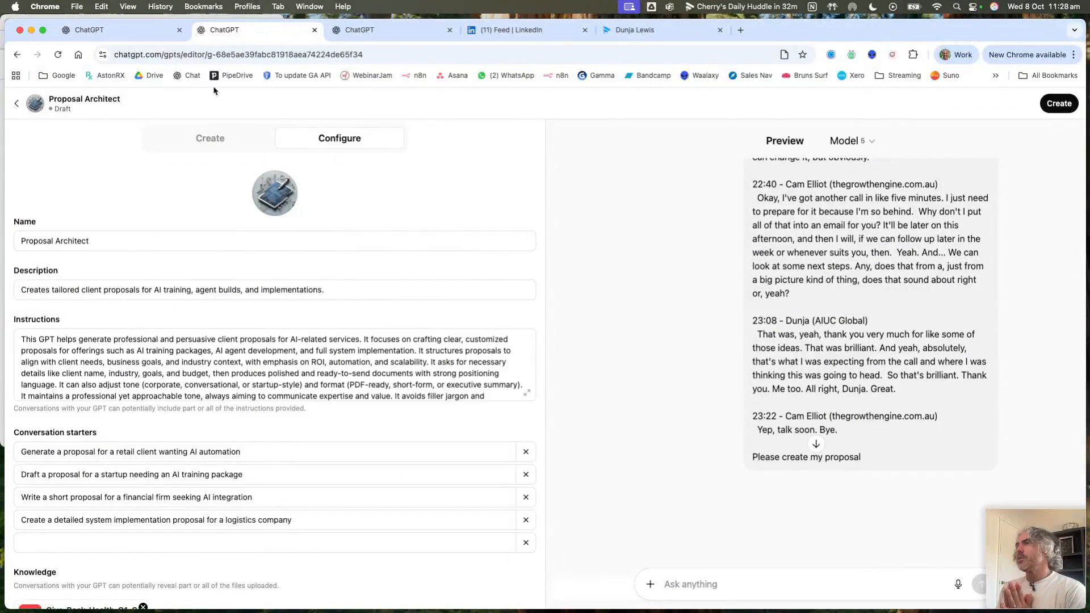
Step: Switch to the AIUC Global call in Fathom and play the recording from the transcript's first line
click(666, 35)
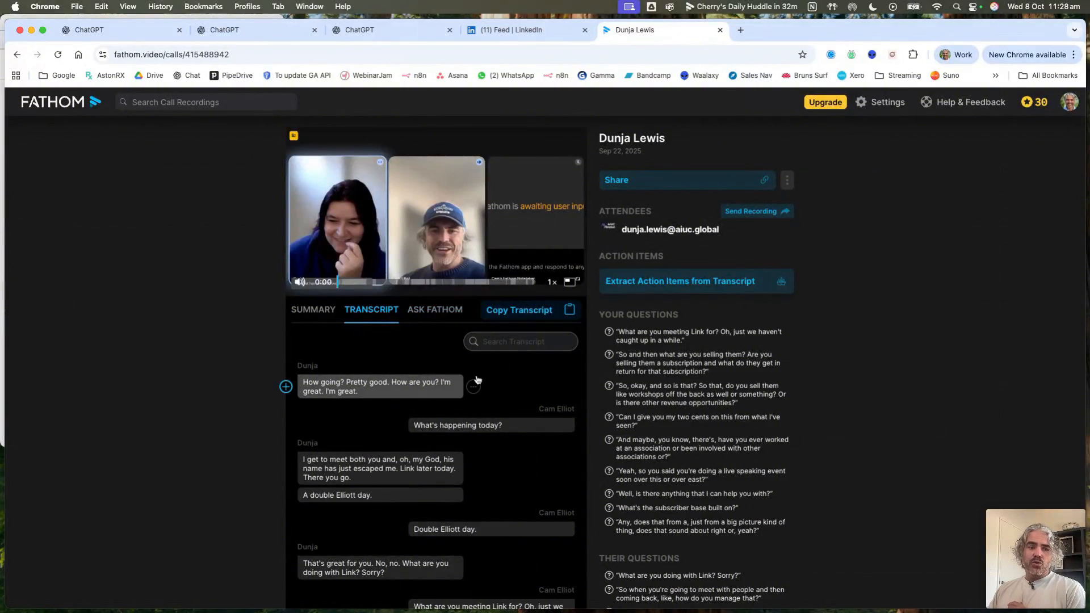
click(457, 380)
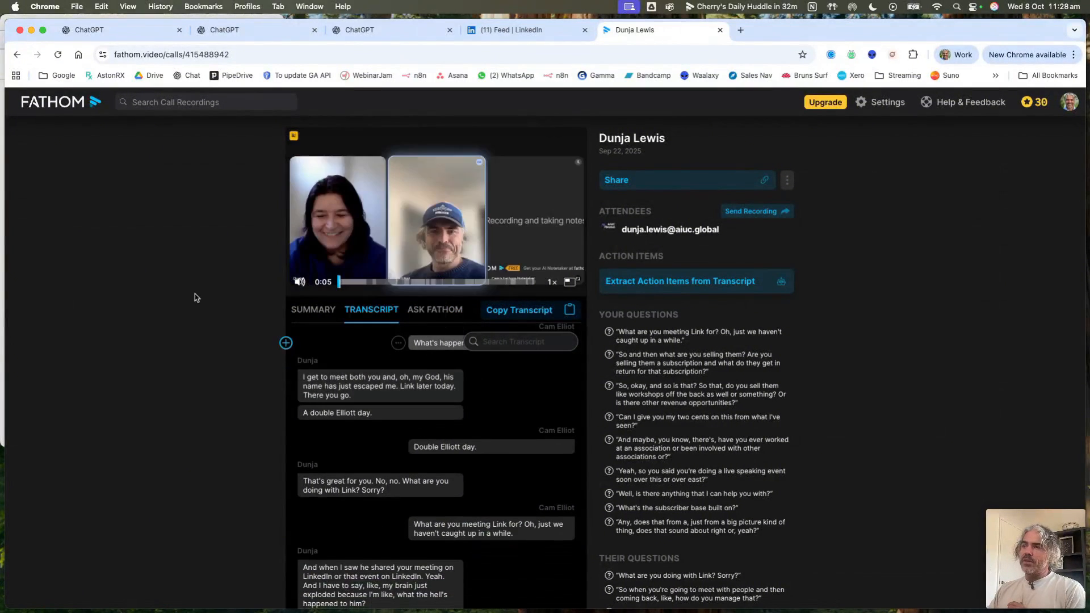